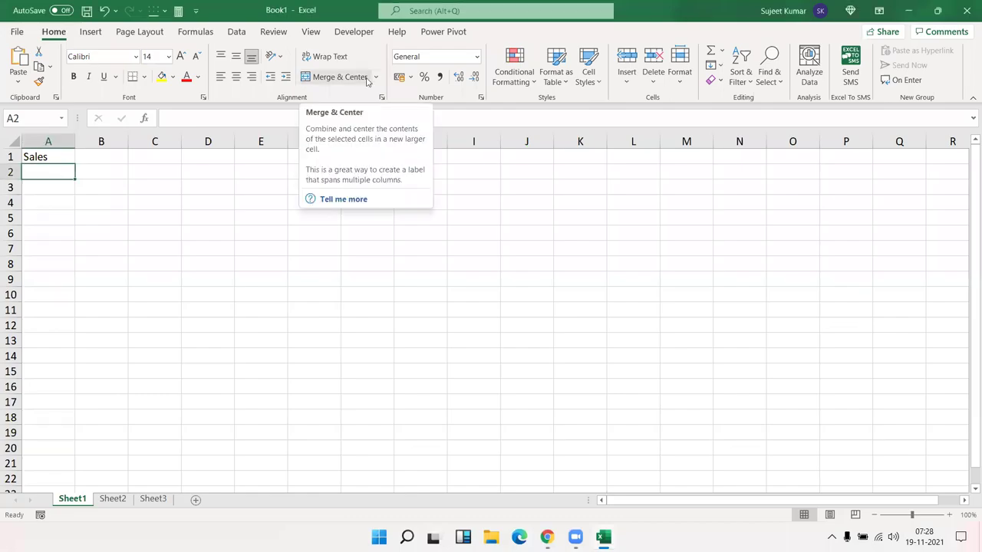
Step: Enter the sales figures 85, 36, 32, 63 and 23 down A2:A6
text(85)
key(Return)
text(36)
key(Return)
text(32)
key(Return)
text(63)
key(Return)
text(236)
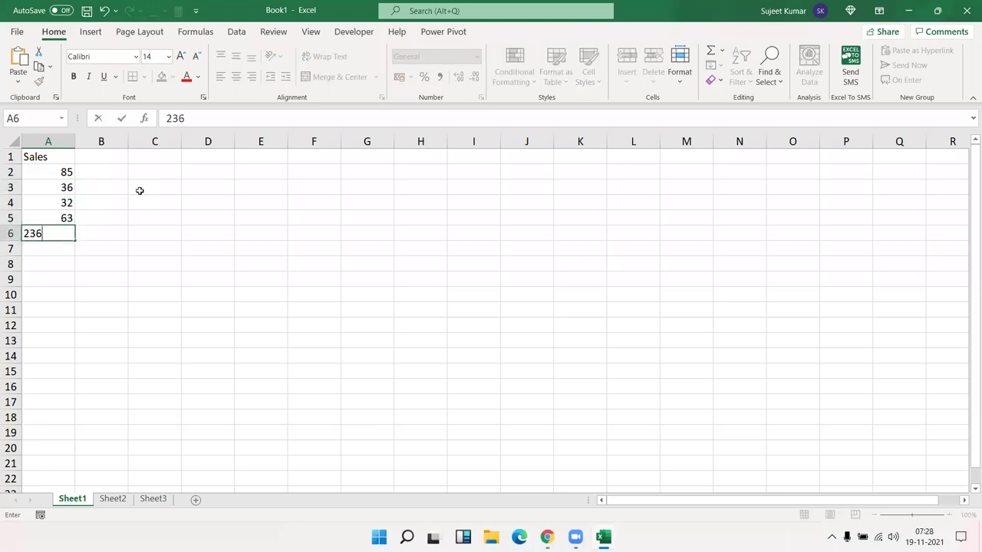
key(BackSpace)
key(Return)
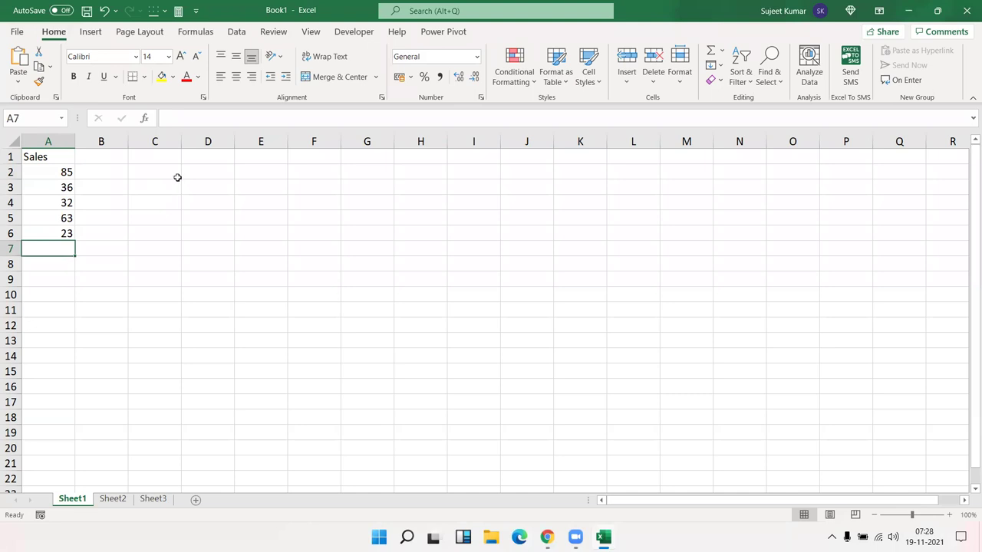
Step: Put the range label 50-80 in C2 with its 500 payout in D2
click(177, 178)
text(80-)
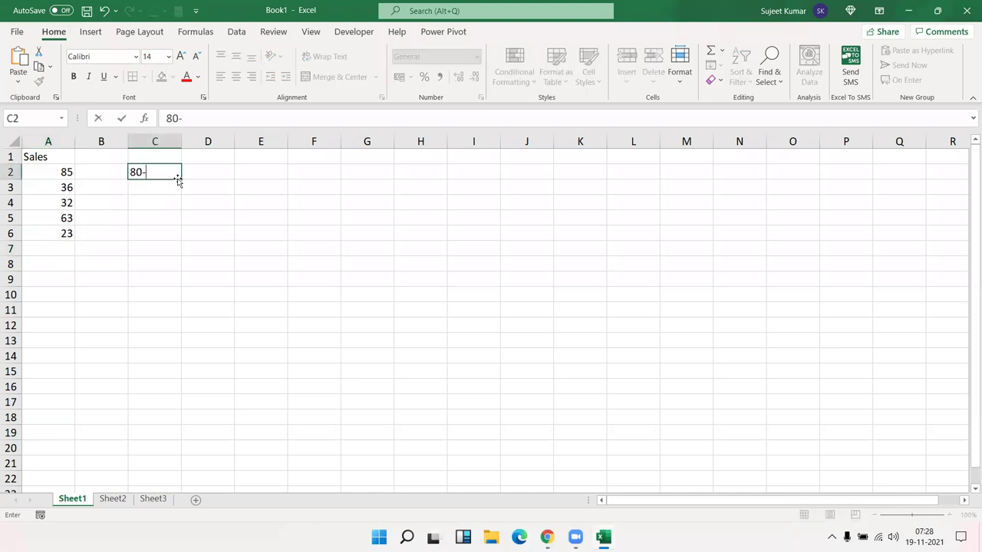
key(Escape)
text(50-80)
key(Tab)
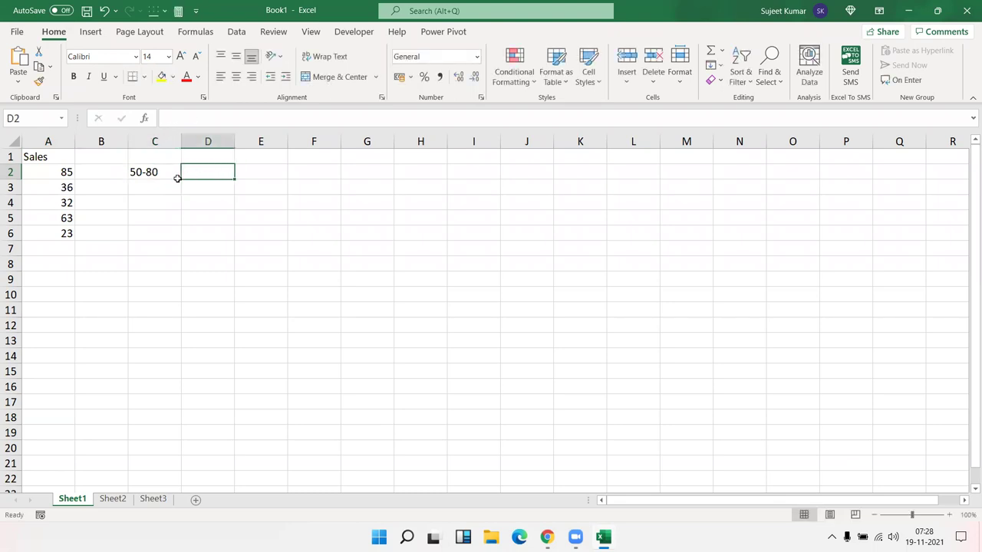
click(177, 178)
key(Right)
text(500)
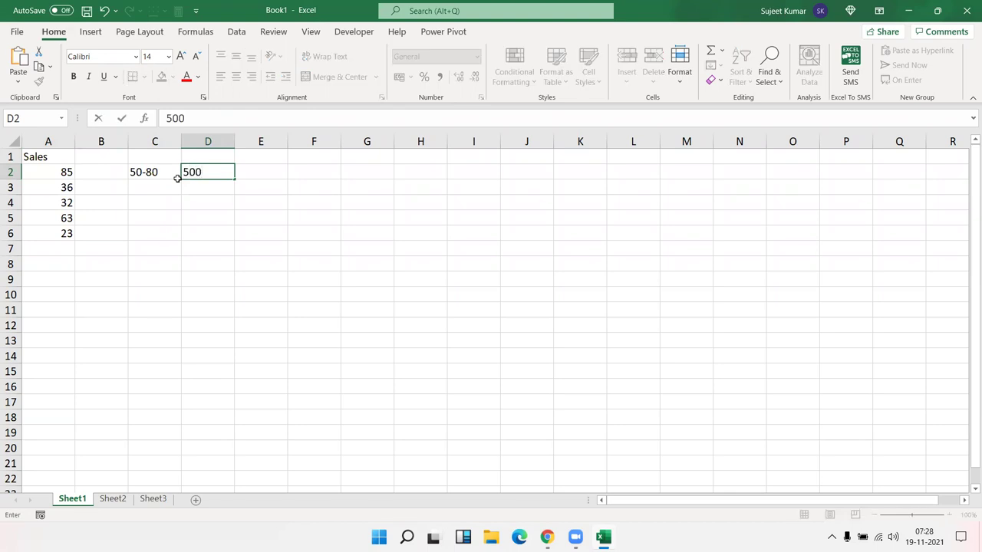
key(Return)
Step: Enter =AND(A2>=50,A2<=80) in B2
key(Left)
key(Left)
key(Up)
text(=)
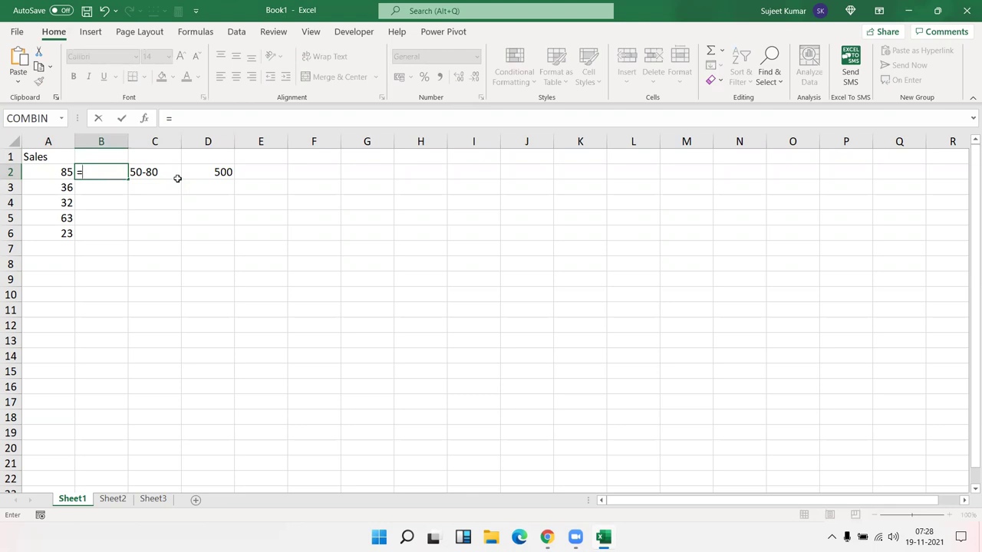
text(an)
key(Tab)
key(Left)
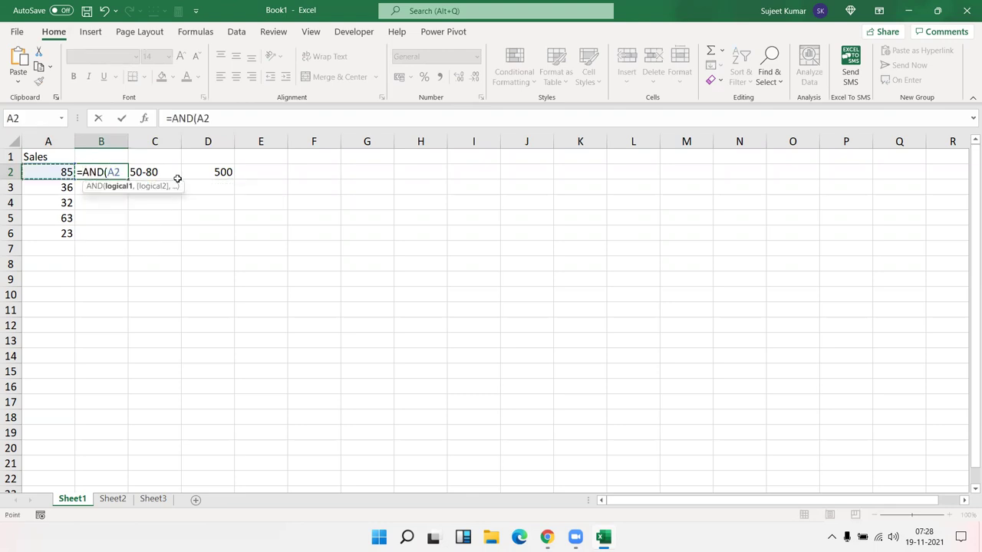
text(>=50,)
key(Left)
key(Down)
key(Up)
text(<=80))
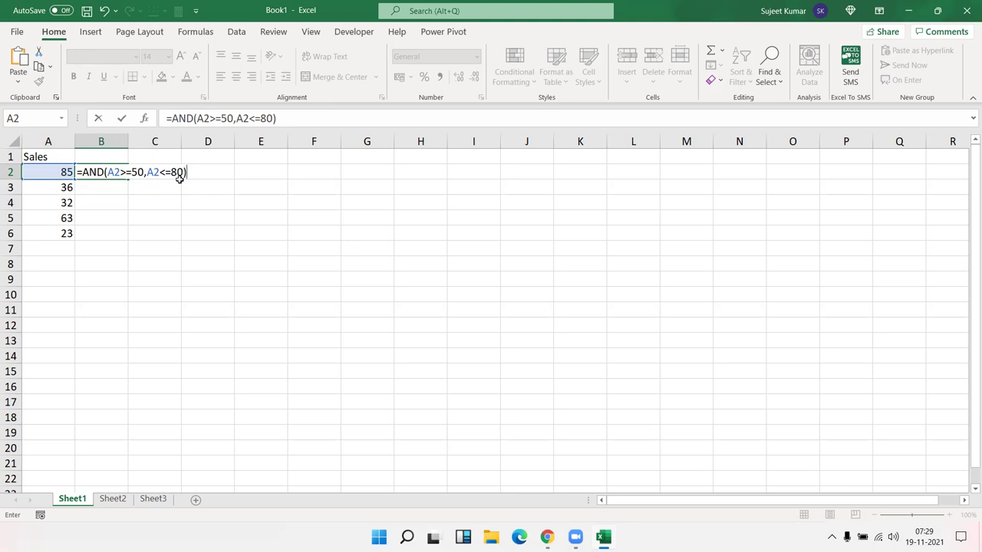
key(ctrl+Return)
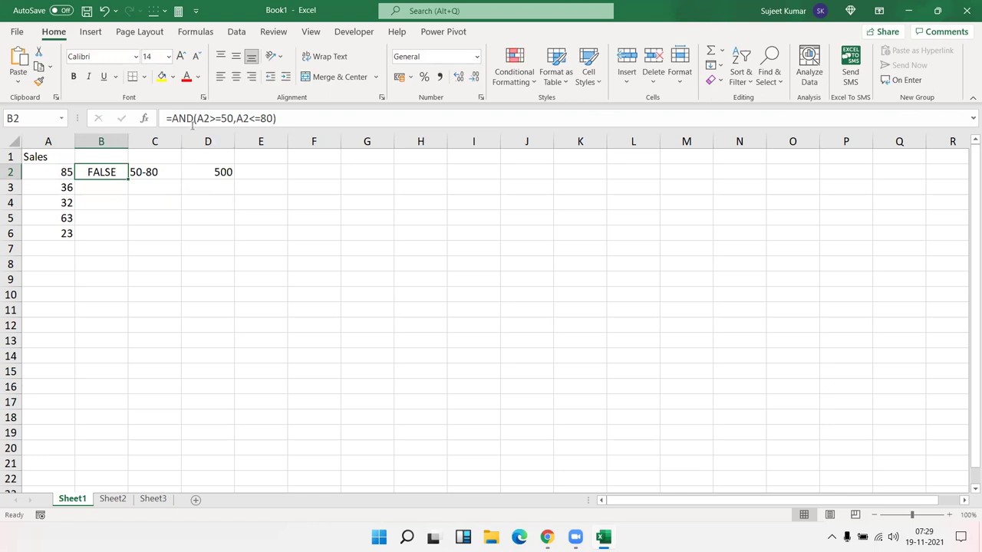
Step: Fill the AND formula down to B6 and select the TRUE/FALSE results B2:B6
drag(128, 183, 129, 238)
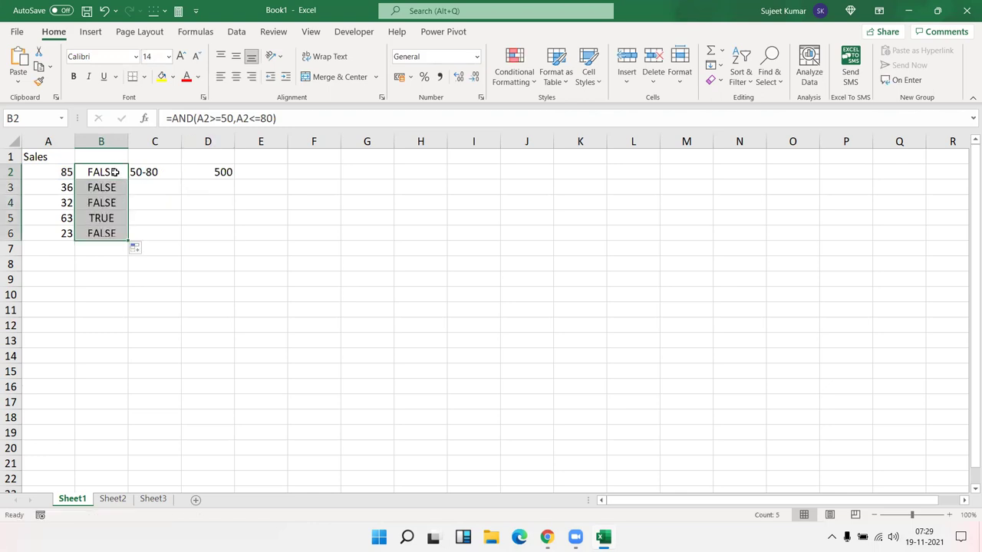
double_click(115, 172)
key(Escape)
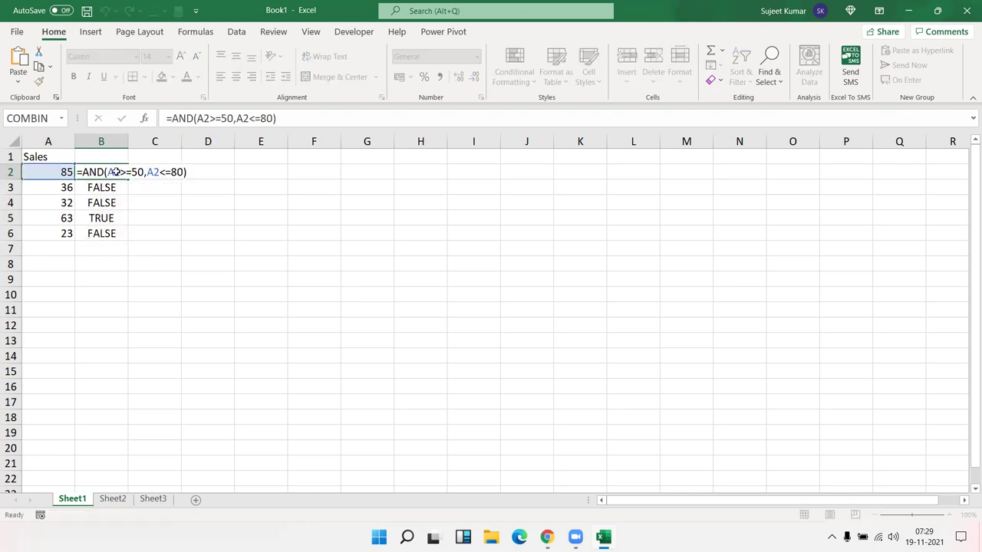
drag(123, 174, 101, 233)
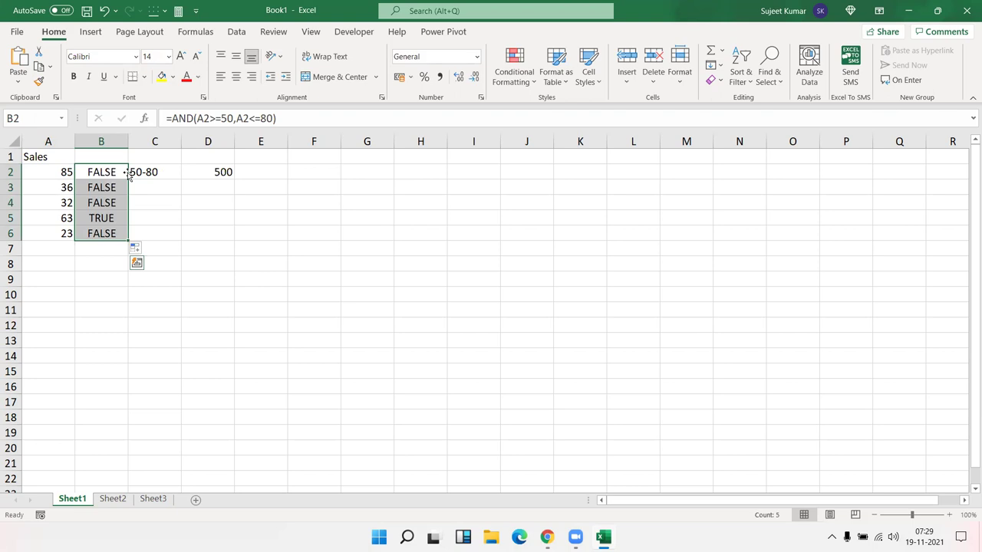
Step: Add the range <50 in C3 with a 100 payout in D3
key(Right)
key(Right)
key(Left)
key(Right)
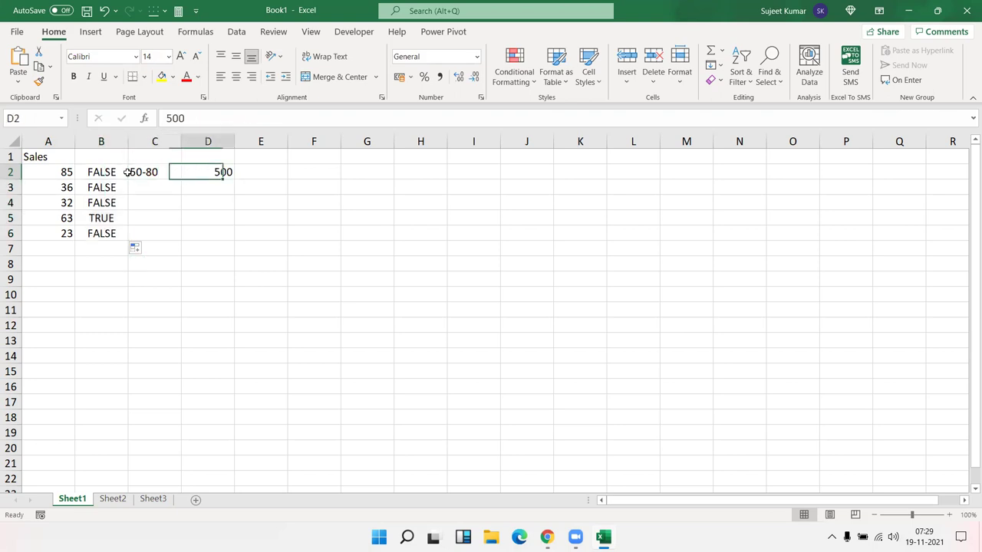
key(Left)
key(Right)
key(Left)
key(Down)
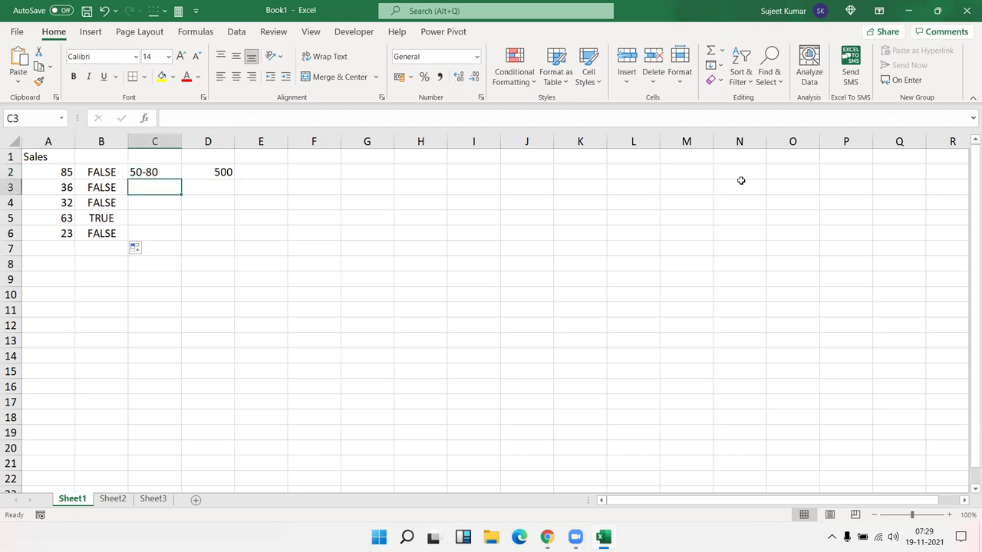
text(<50)
key(Right)
text(10)
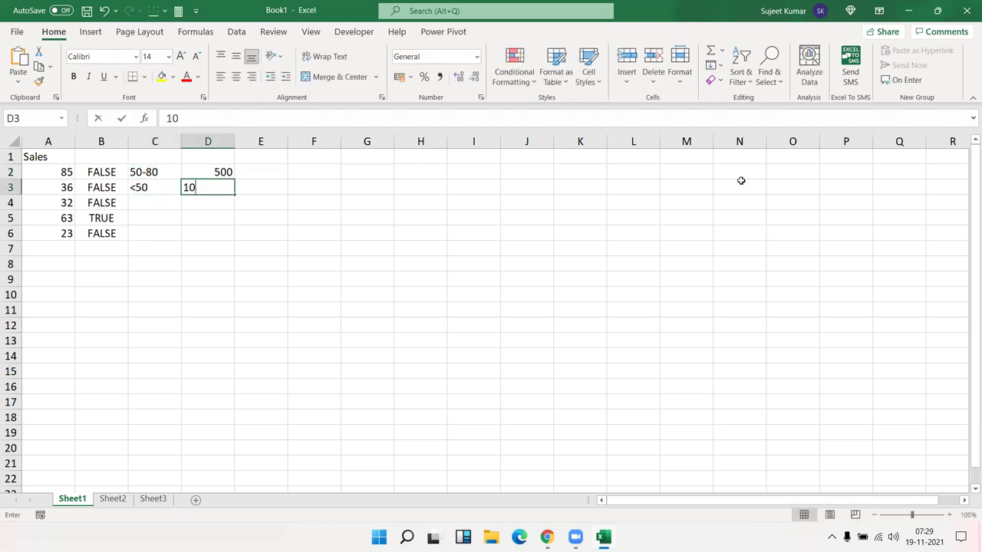
text(0)
key(Return)
Step: Add the range >80 in C4 with a 200 payout in D4
key(Left)
text(>)
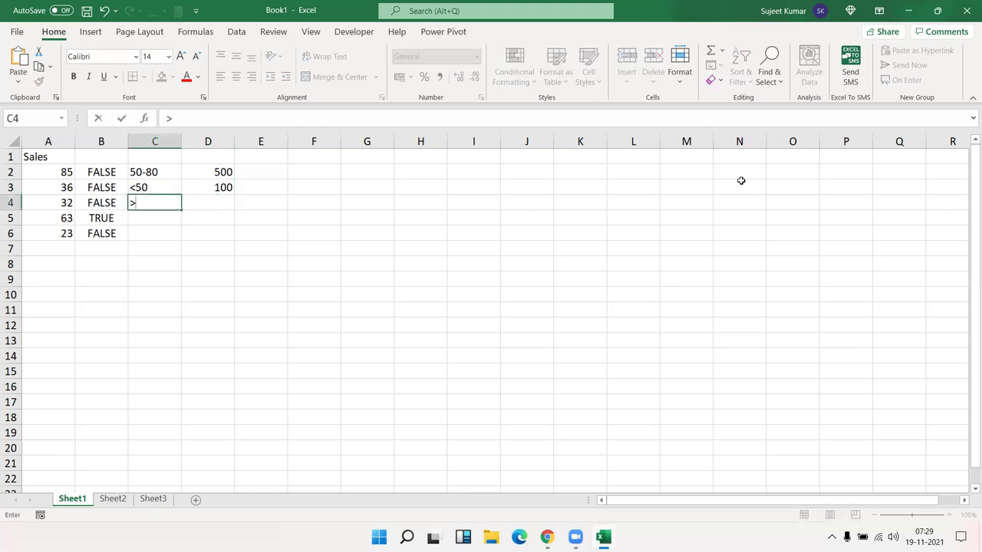
text(80)
key(Right)
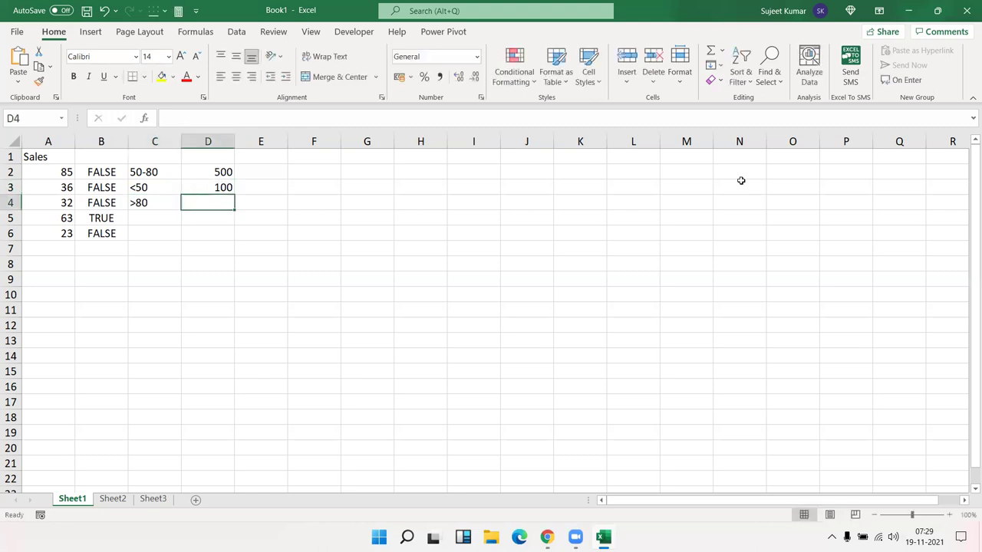
text(200)
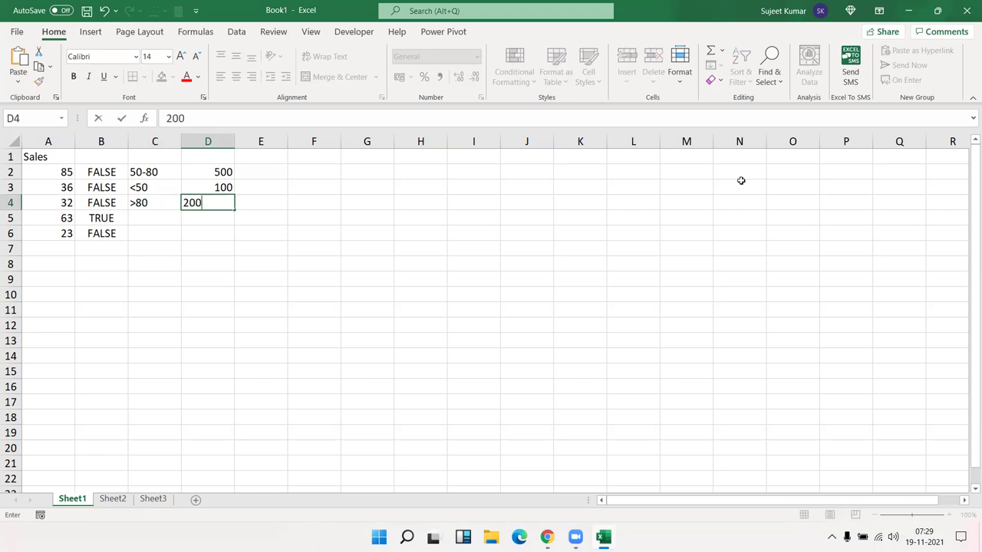
key(Return)
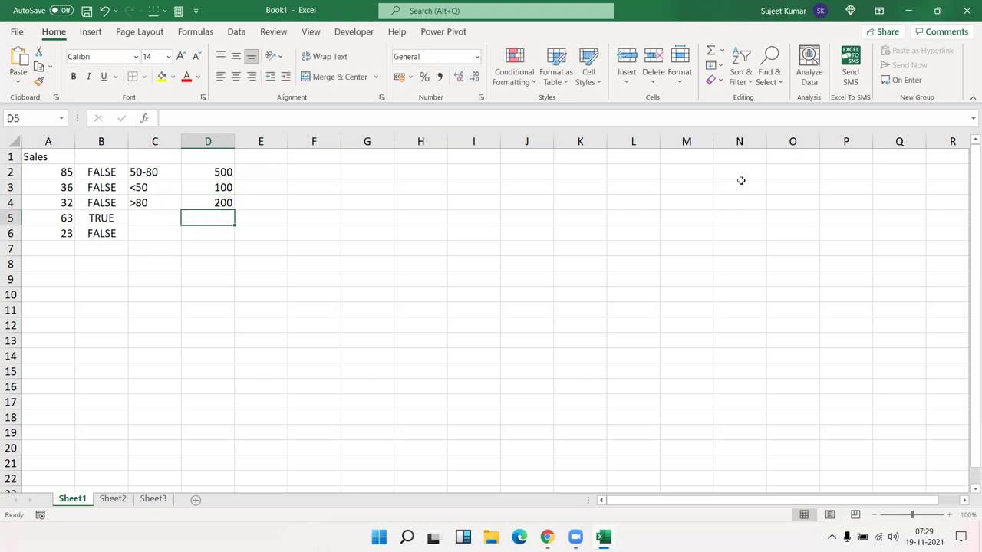
Step: Clear the AND TRUE/FALSE results from B2:B6
key(Left)
key(Left)
key(Up)
key(Up)
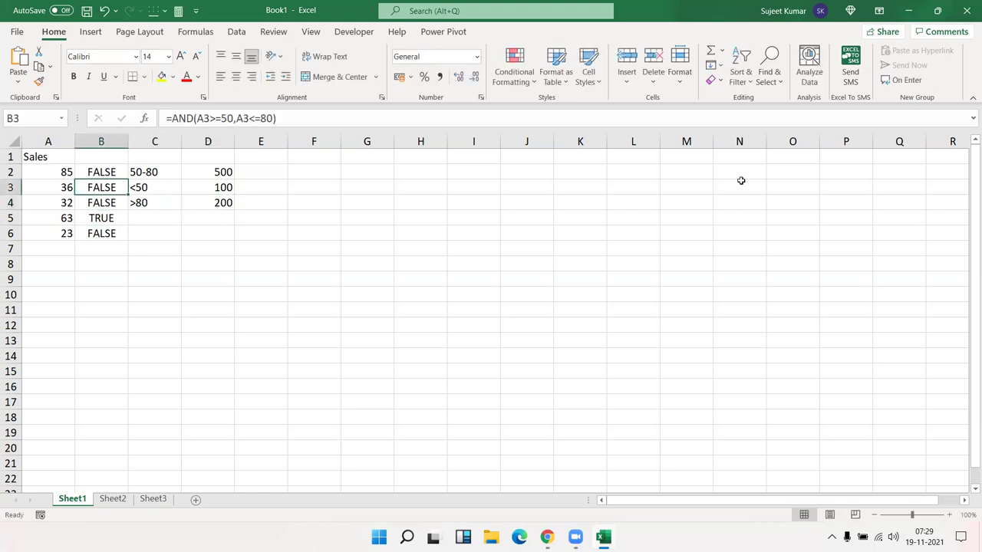
key(Up)
key(ctrl+c)
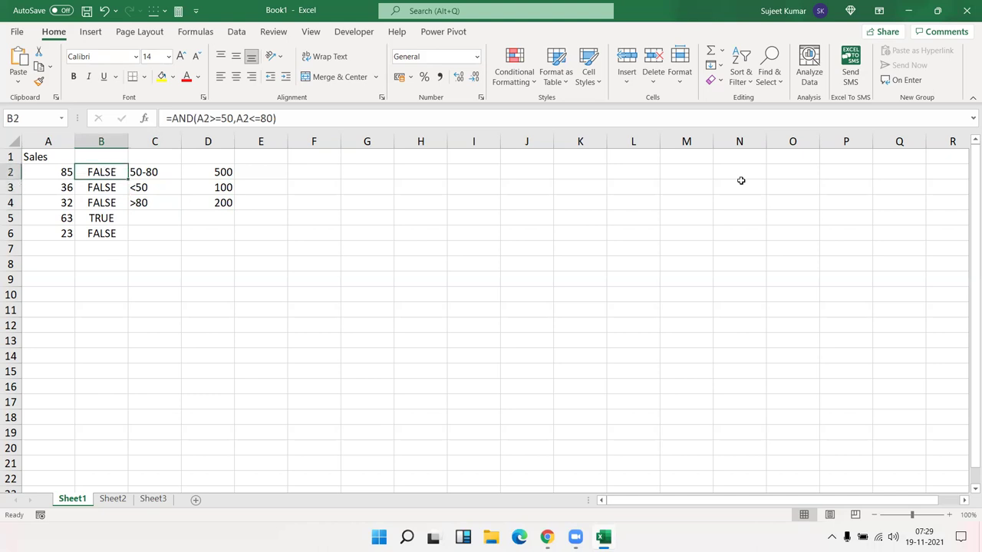
key(shift+Down)
key(shift+Down)
key(shift+Down)
key(ctrl+v)
key(Delete)
key(Up)
Step: Type the nested formula =IF(A2>=50,IF(A2<=80,500,200),100) into B2
key(Down)
text(=if()
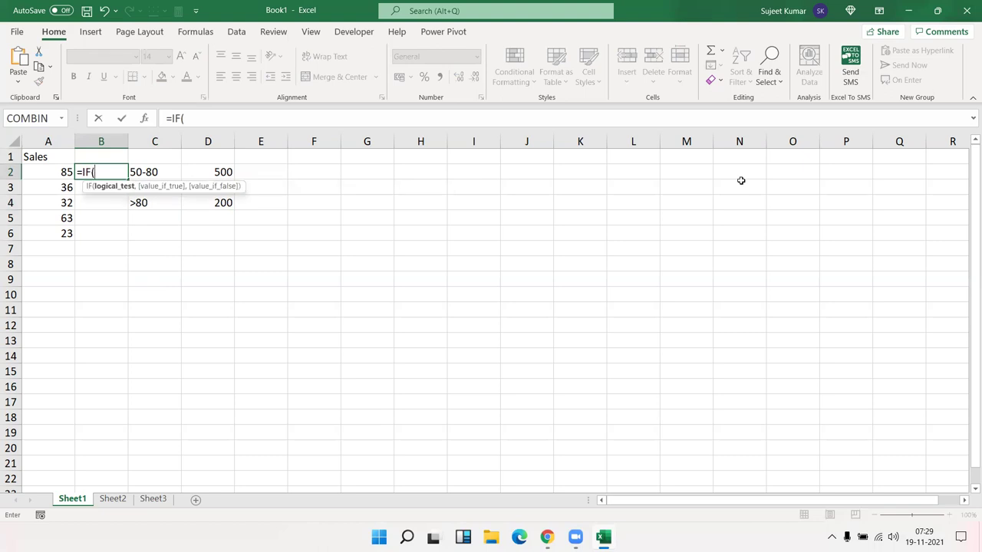
key(Left)
text(>=5)
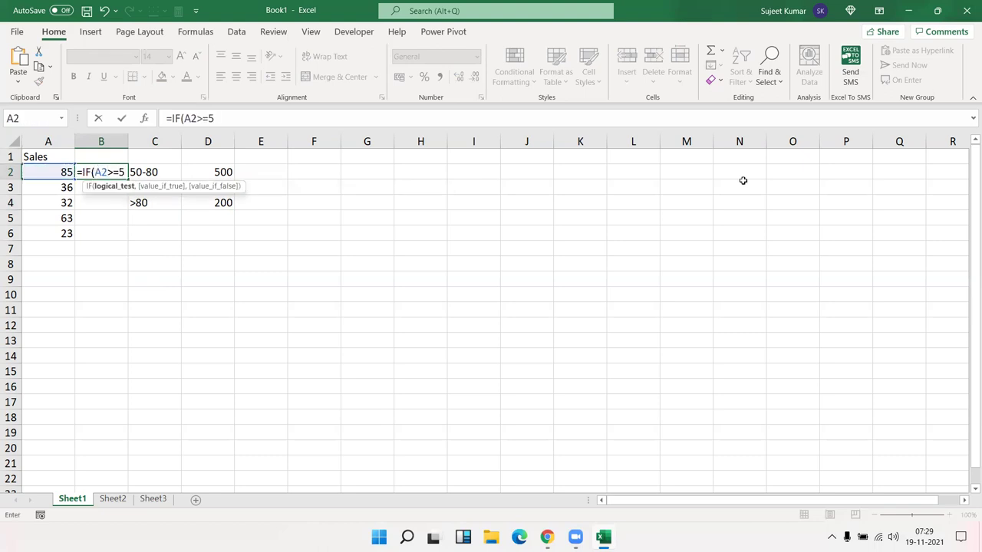
text(0)
text(,IF()
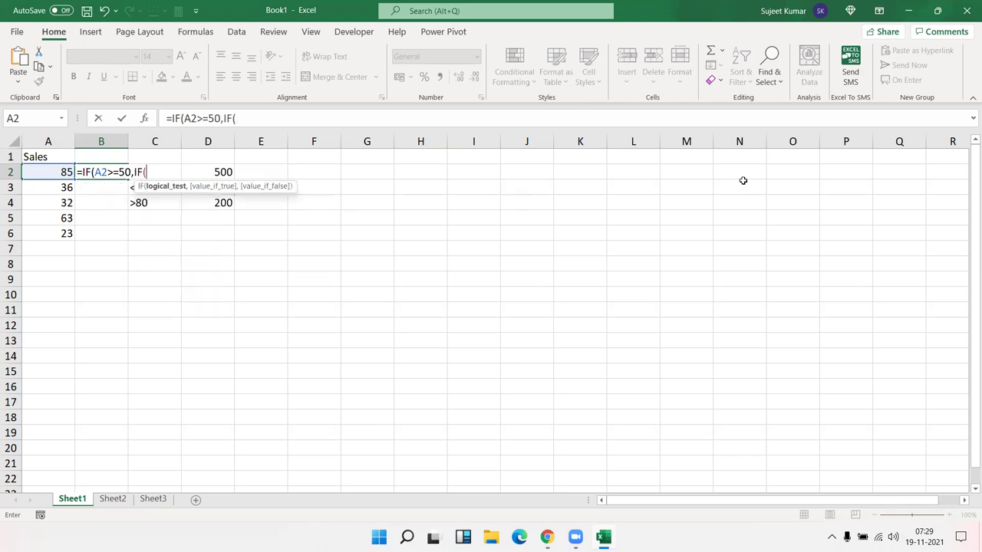
key(Left)
text(<=80,500)
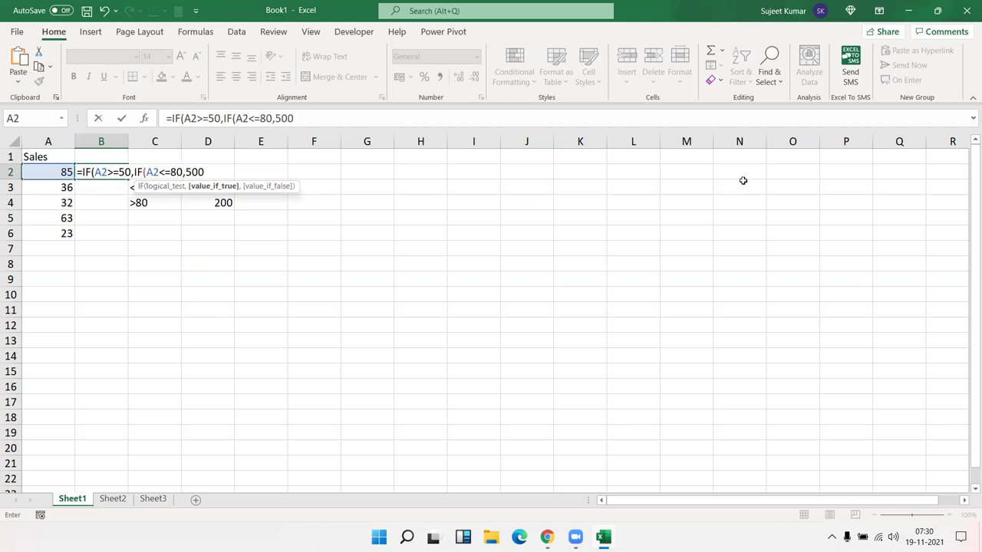
text(,200))
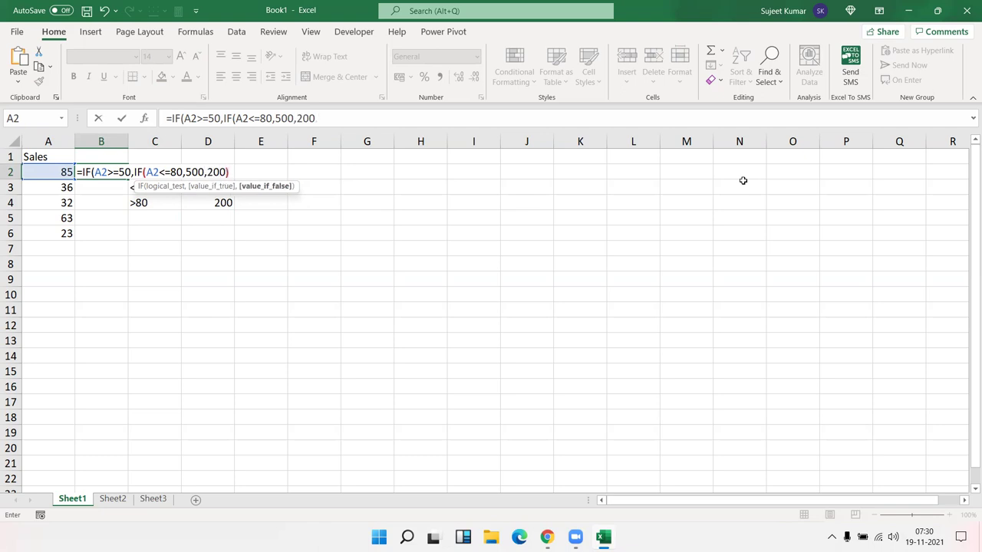
text(,100))
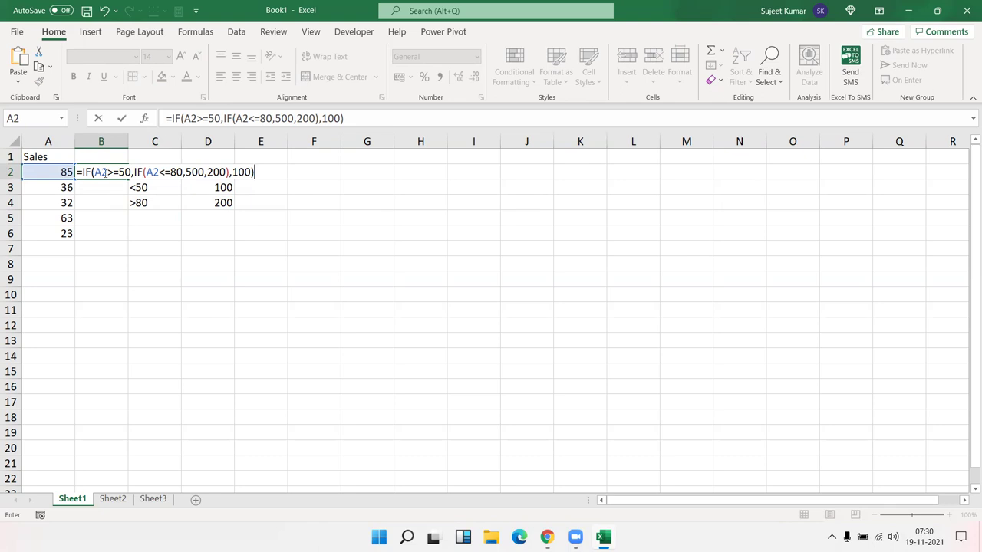
Step: Review each argument of B2's nested IF, then commit it so the 85 sale returns 200
drag(95, 172, 131, 171)
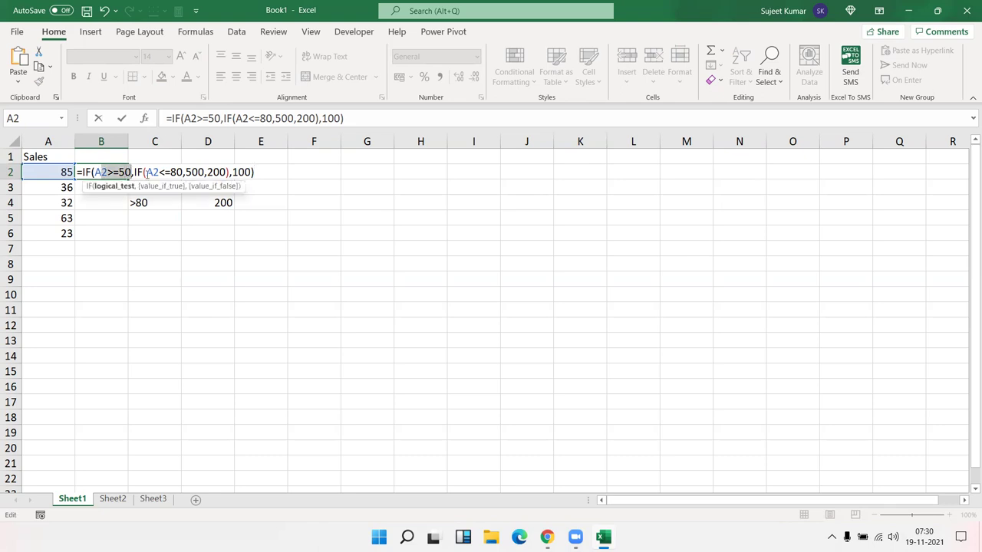
drag(135, 172, 229, 175)
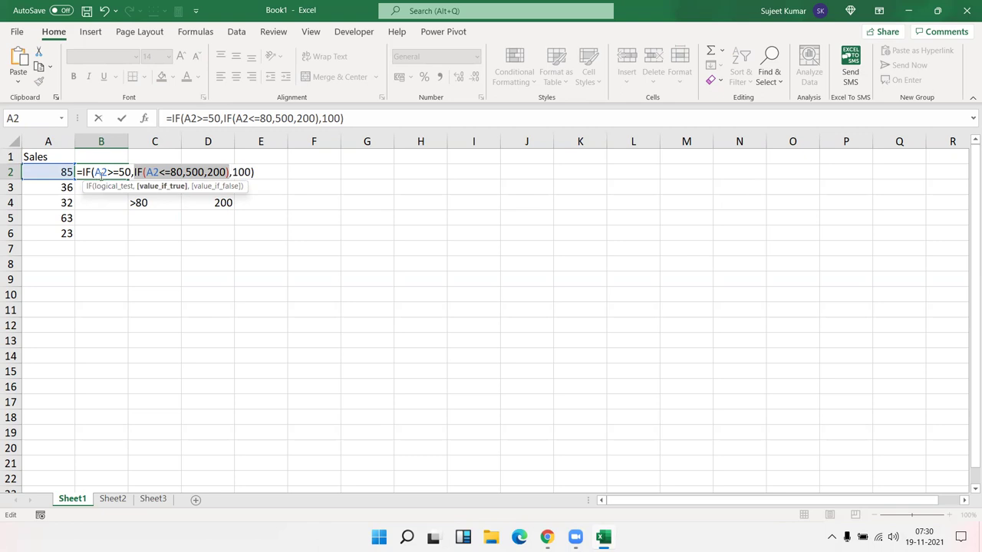
drag(96, 174, 125, 175)
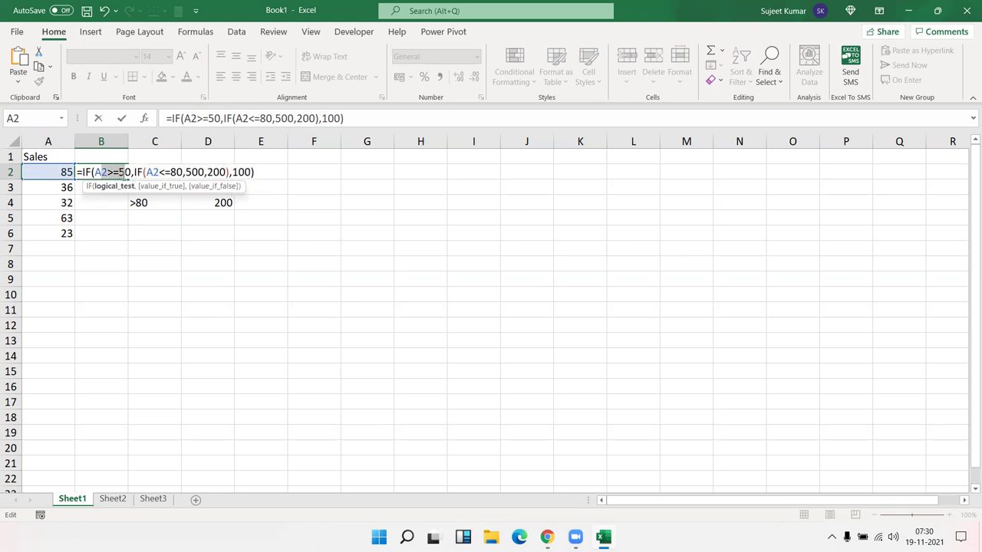
drag(132, 175, 228, 174)
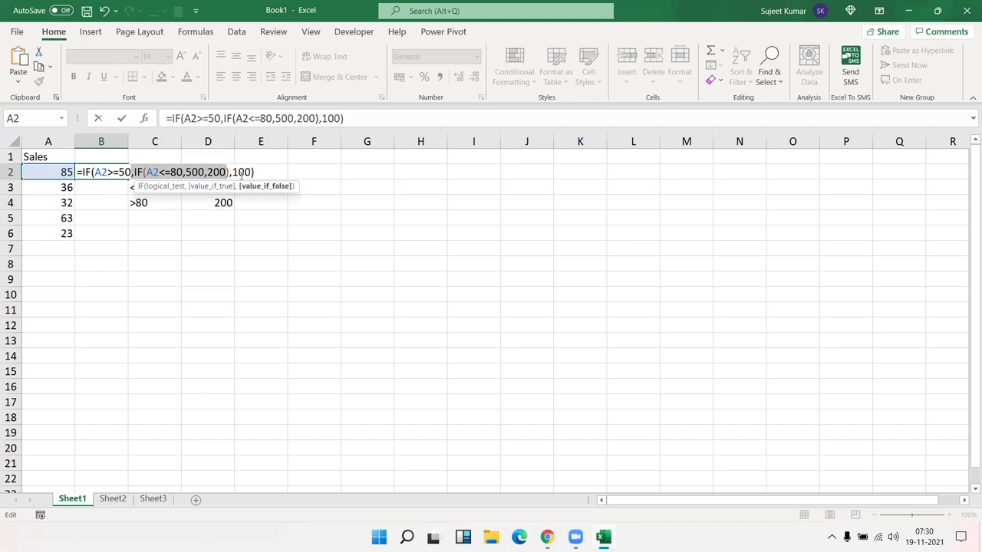
click(242, 172)
double_click(242, 172)
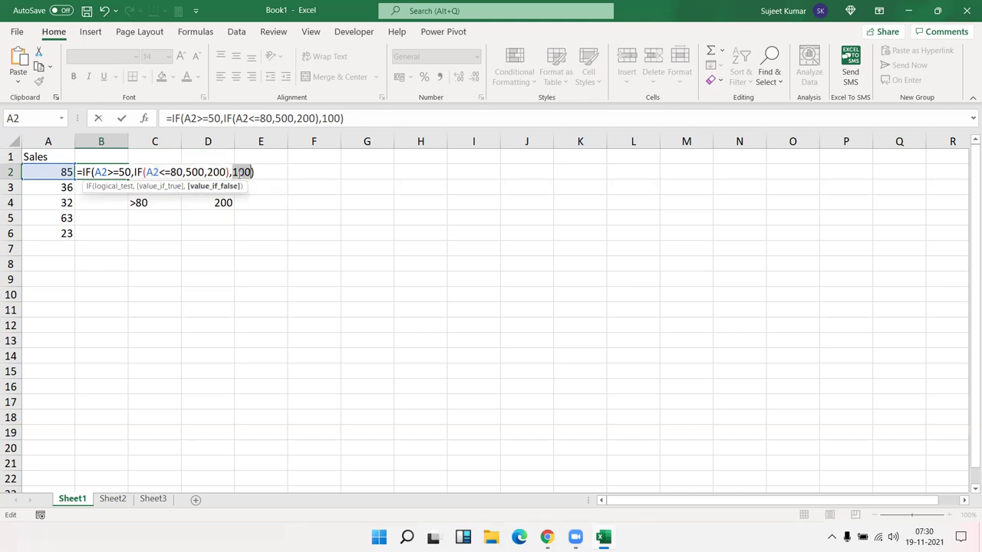
click(153, 173)
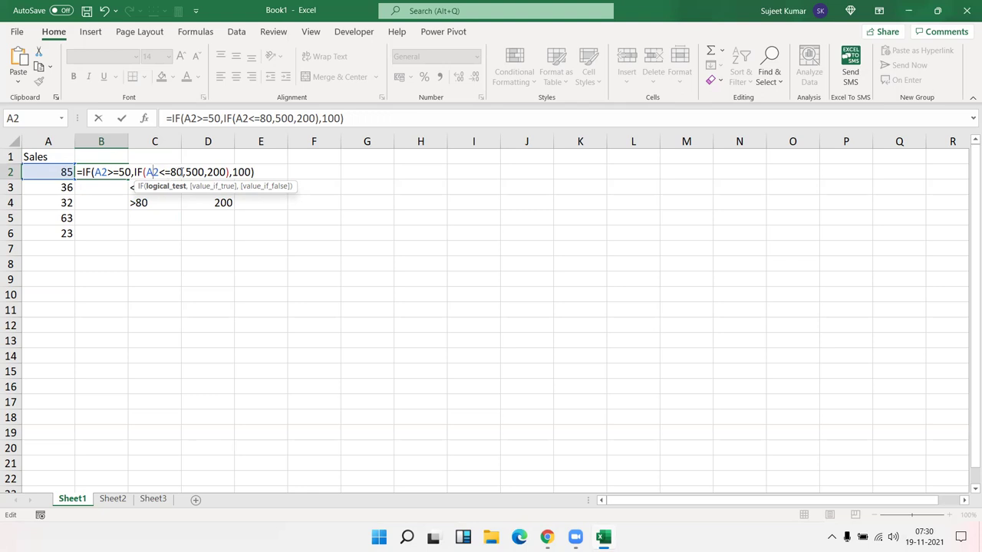
drag(184, 172, 153, 169)
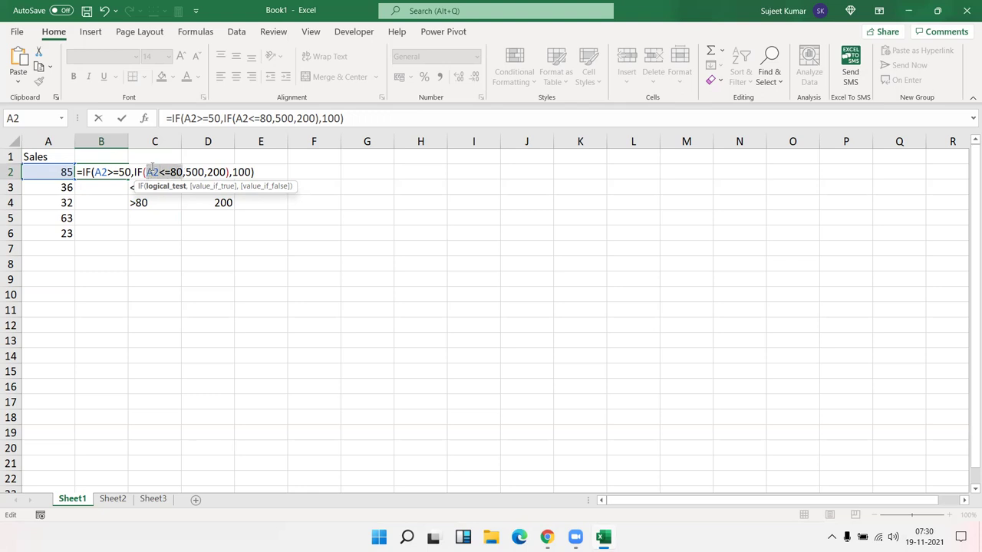
double_click(196, 172)
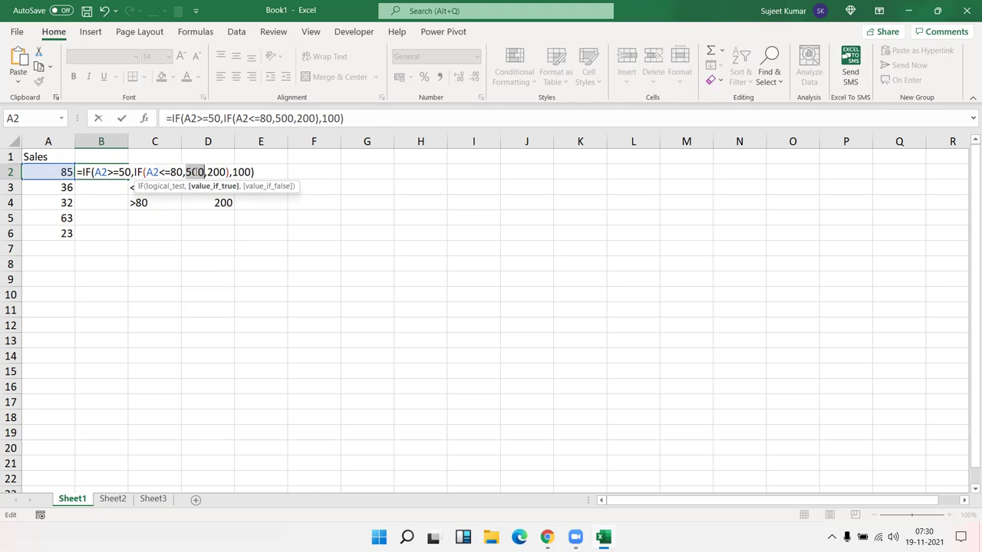
double_click(211, 172)
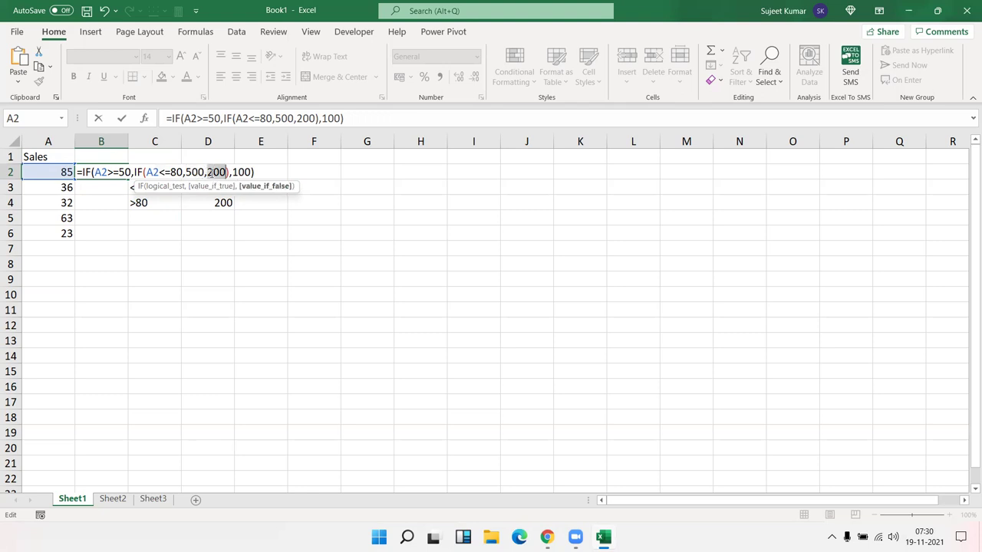
key(Return)
Step: Auto-fill B2's nested IF down to B6, giving 200, 100, 100, 500, 100
click(126, 175)
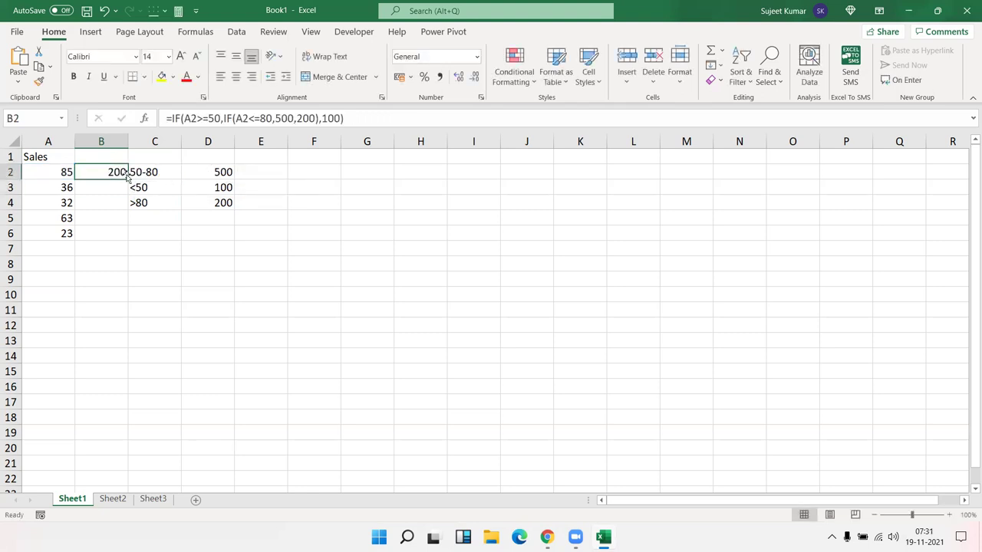
double_click(127, 178)
click(120, 172)
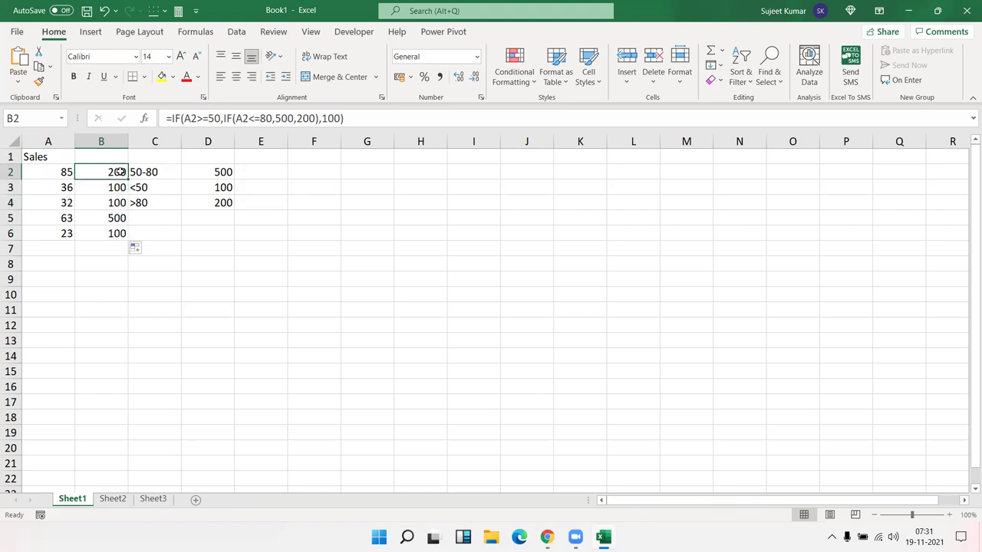
double_click(121, 171)
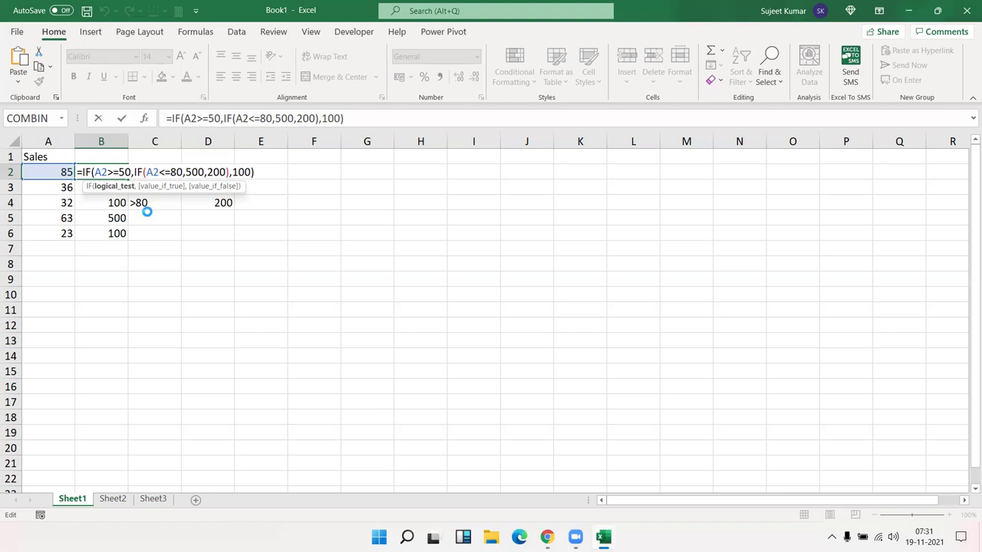
key(Return)
click(100, 172)
double_click(100, 172)
key(Return)
key(Up)
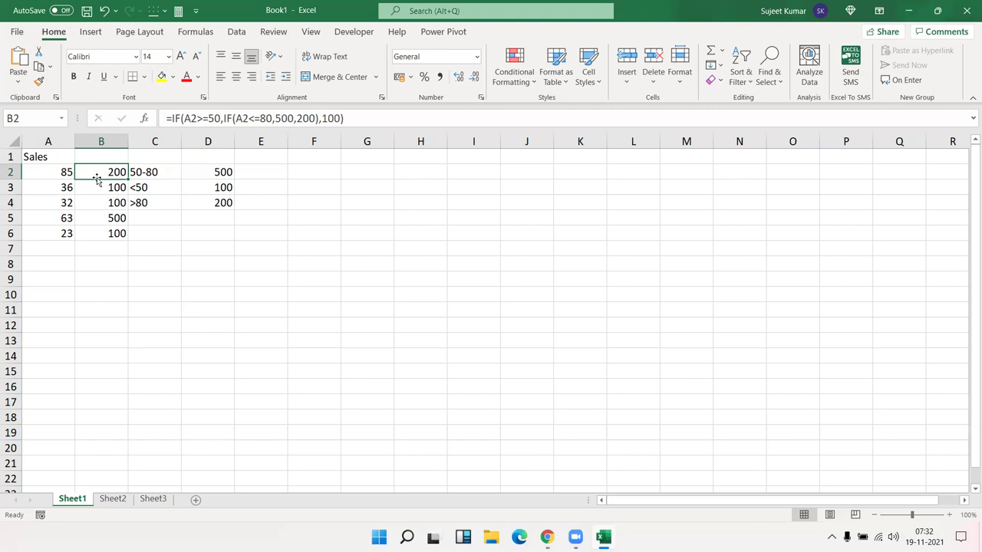
key(Right)
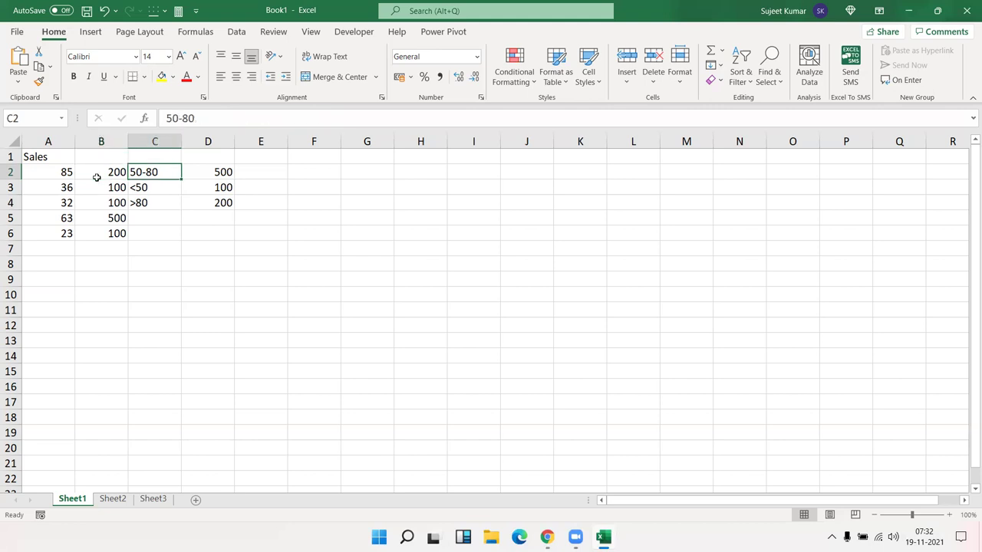
key(Right)
key(Down)
key(Left)
key(Right)
key(Down)
key(Left)
key(Right)
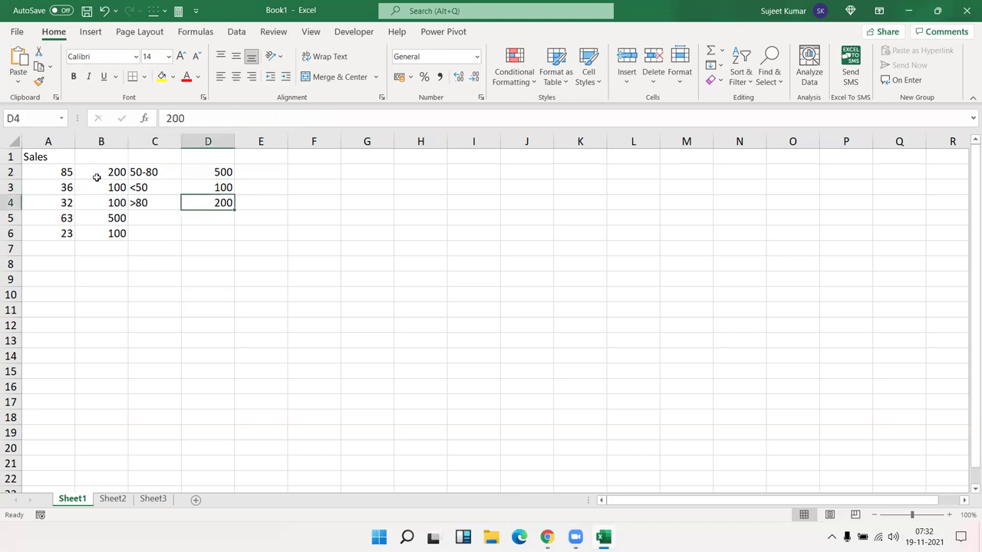
key(Up)
key(Up)
key(Left)
key(Left)
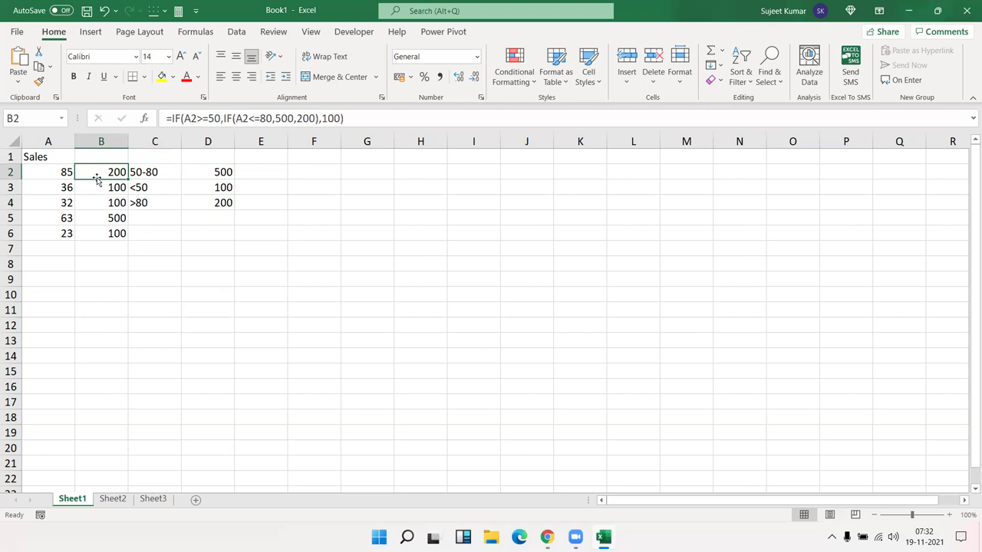
key(Right)
key(shift+Right)
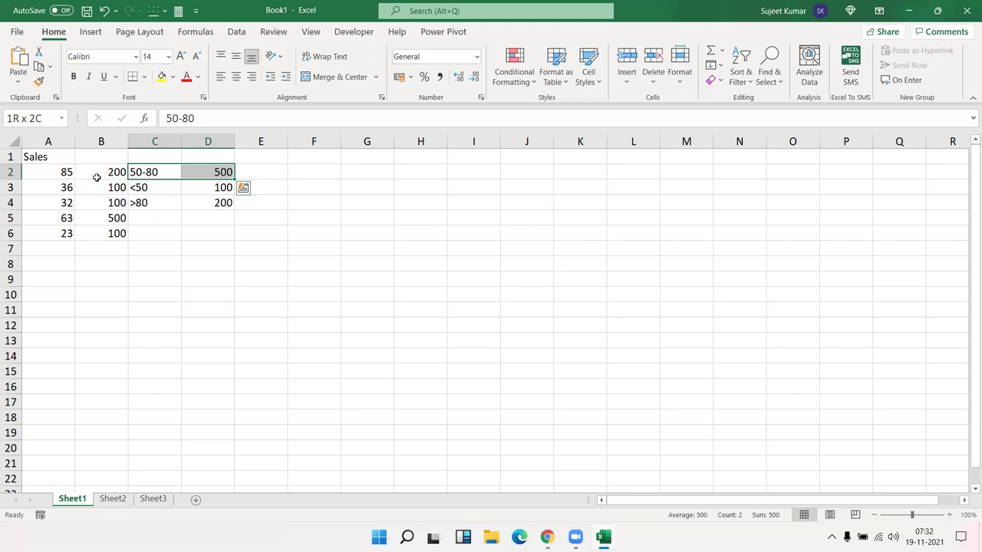
key(shift+Down)
key(shift+Down)
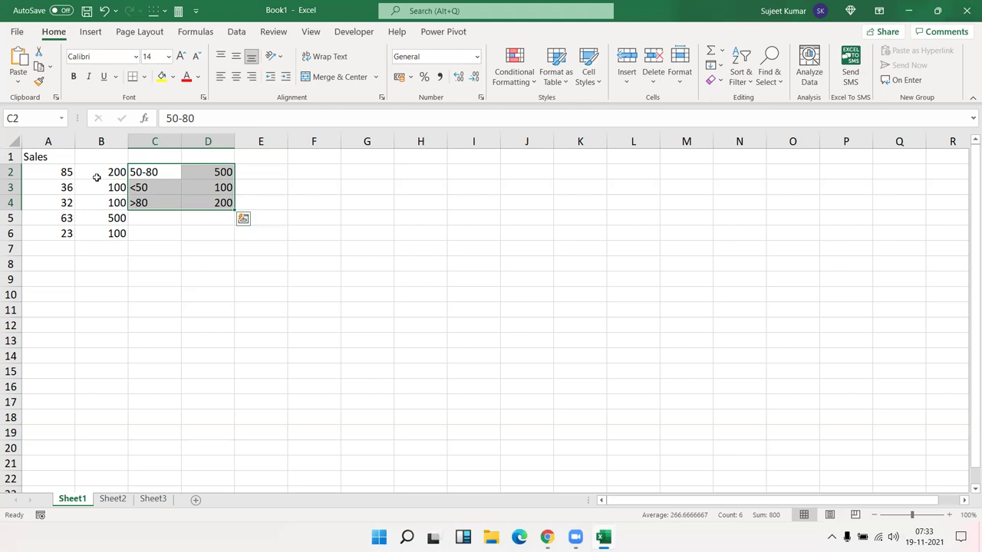
Step: Compare B2's IF formula against the bracket labels selected in C2:C4
click(97, 177)
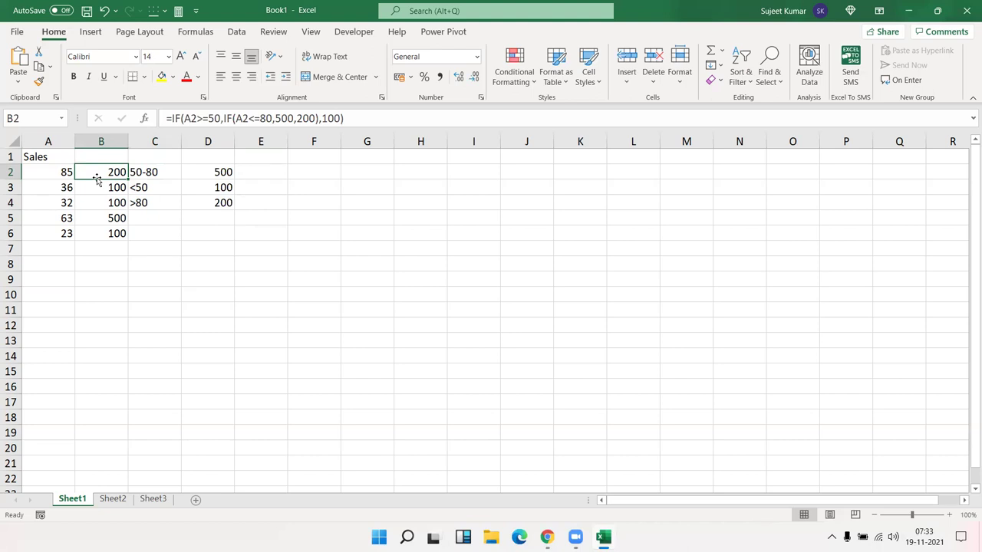
key(Right)
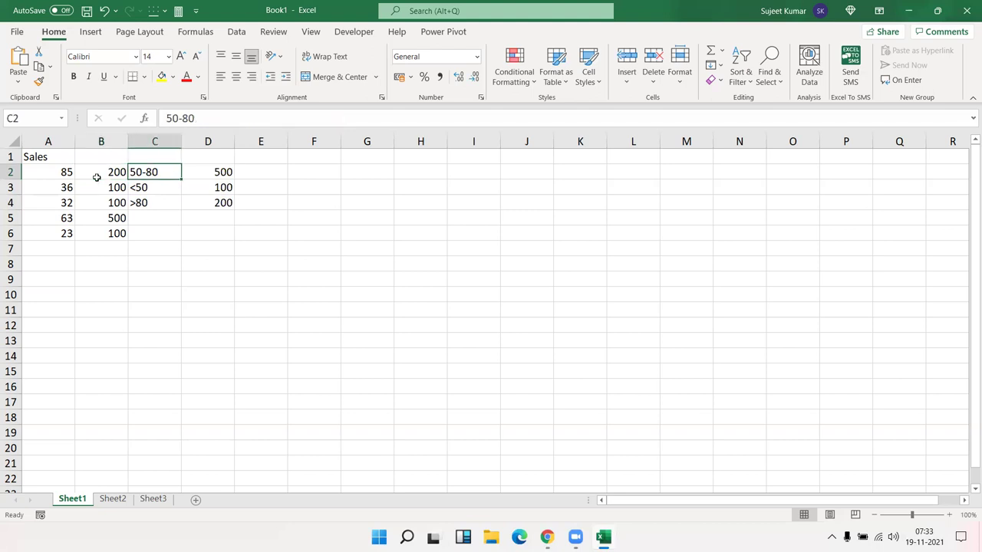
key(shift+Down)
key(shift+Down)
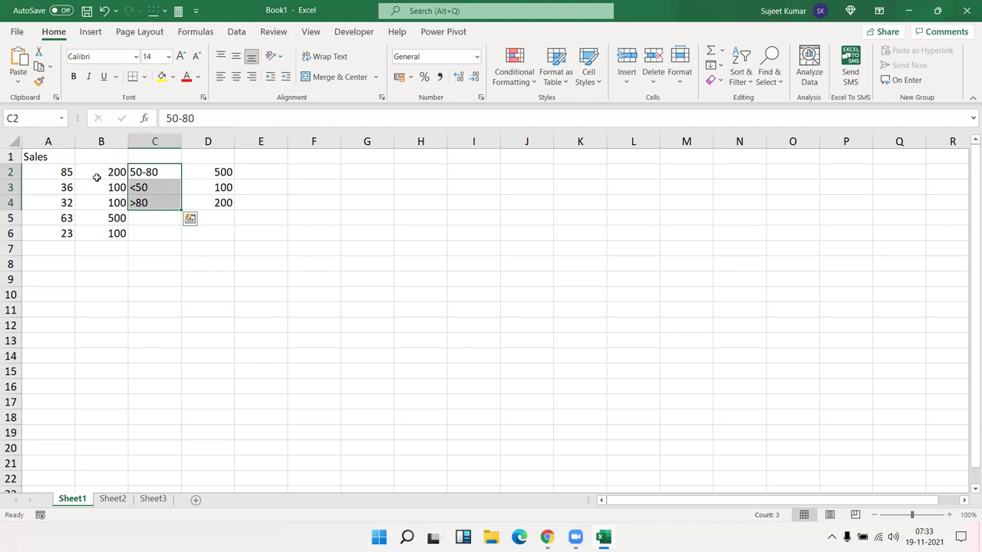
click(97, 178)
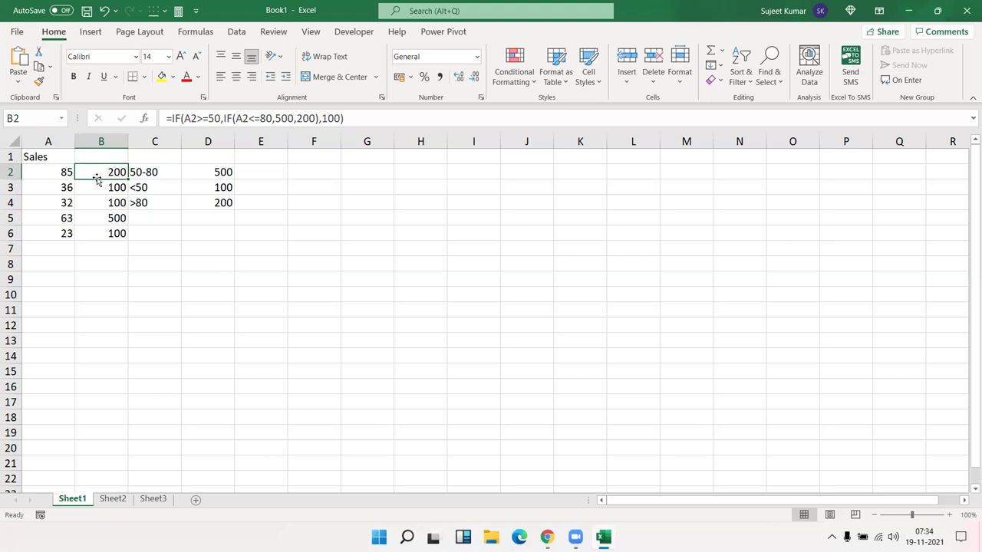
Step: On Sheet2, add a Name header, a first student name, and fill names down to row 6
click(110, 503)
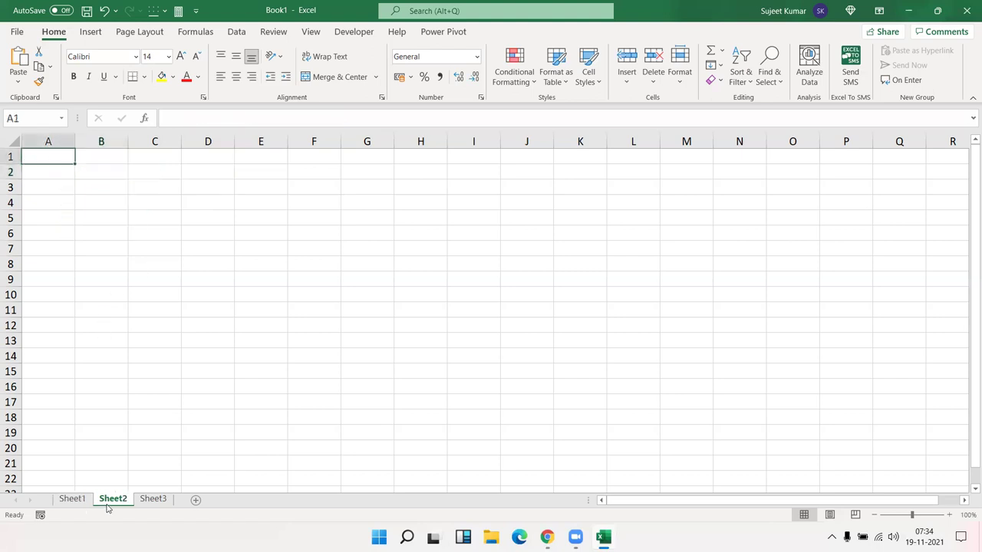
text(Name)
key(Return)
text(Puja)
key(Return)
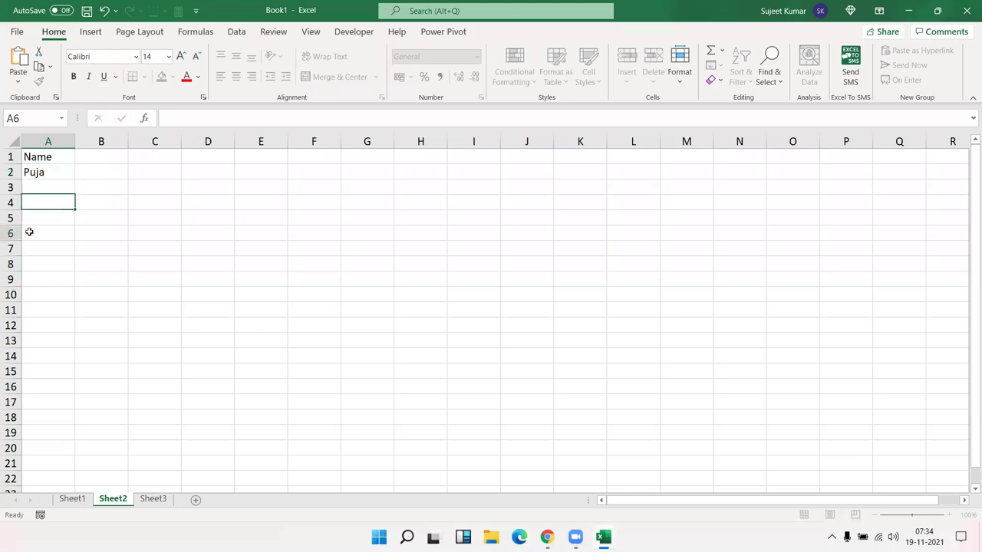
click(26, 230)
click(61, 174)
drag(74, 179, 74, 238)
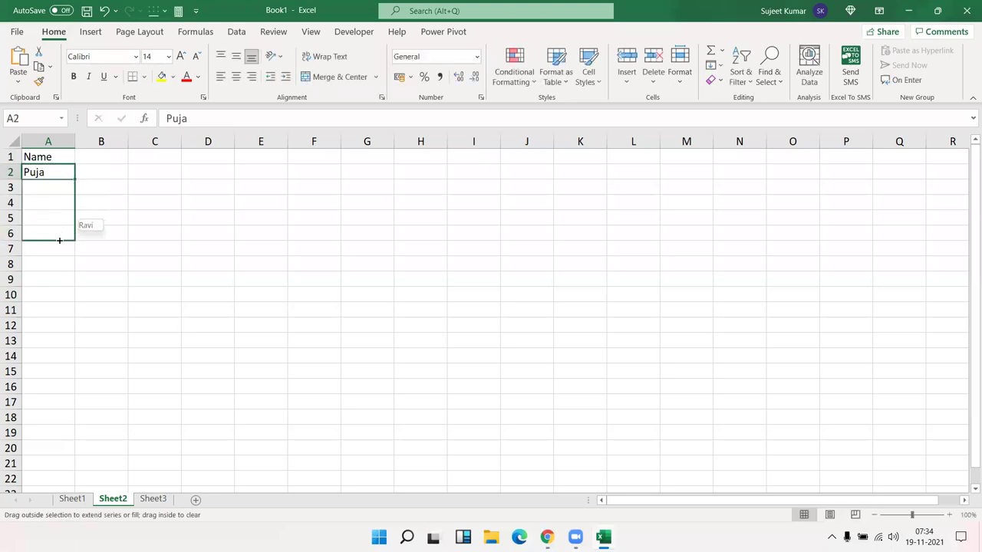
Step: Add subject headers S-1 through S-4 across B1:E1
click(102, 152)
text(S)
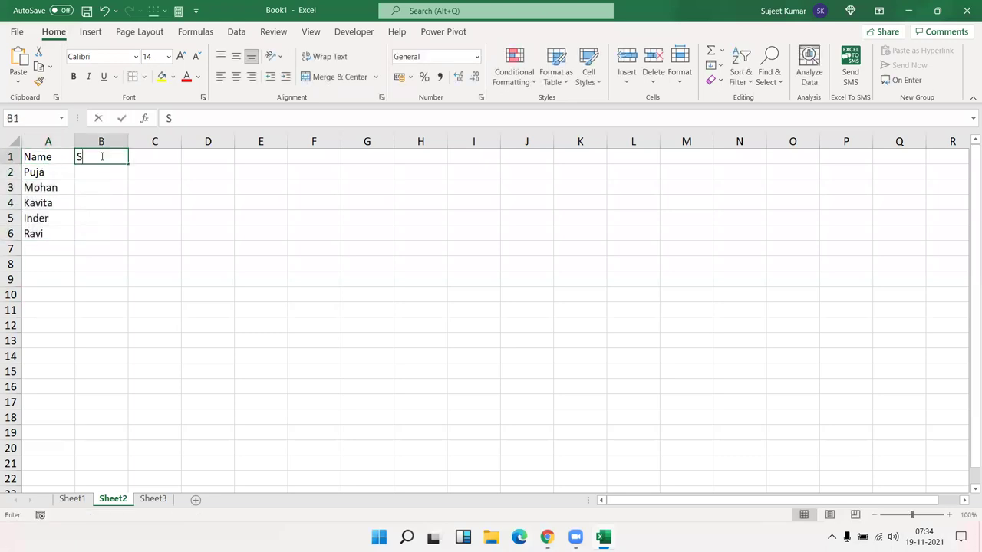
text(-1)
click(118, 175)
click(116, 158)
drag(128, 161, 264, 161)
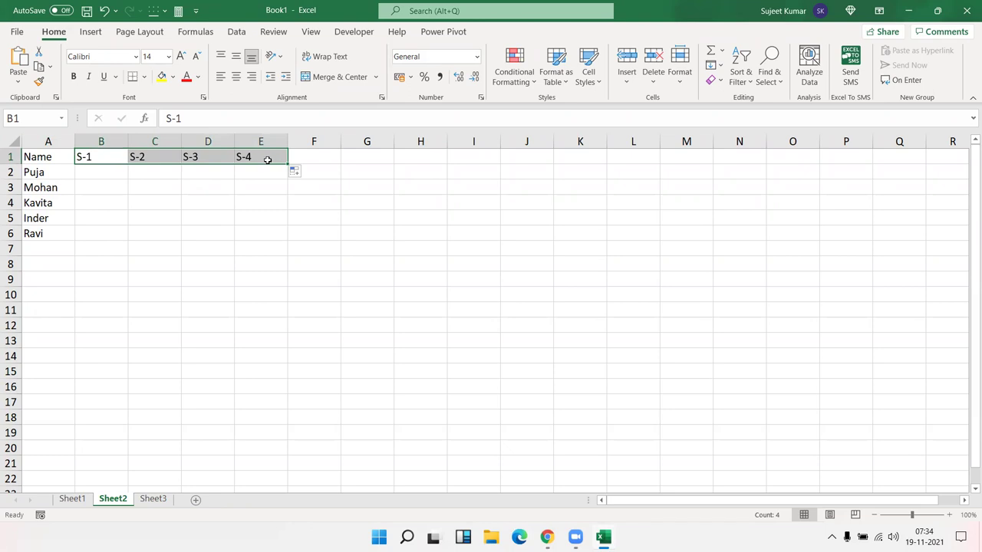
Step: Enter row 2 scores 85, 65, 25, 65 in B2:E2
click(101, 170)
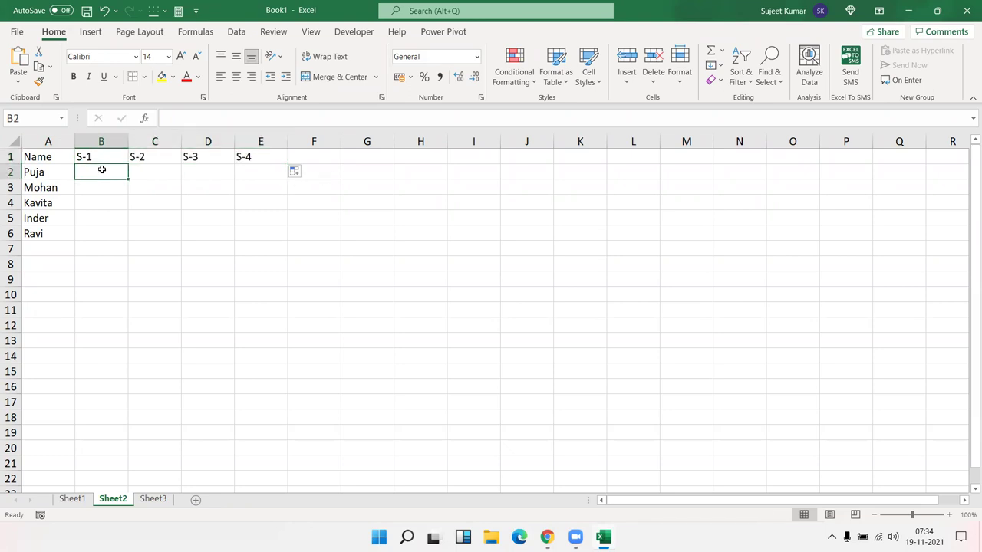
text(85)
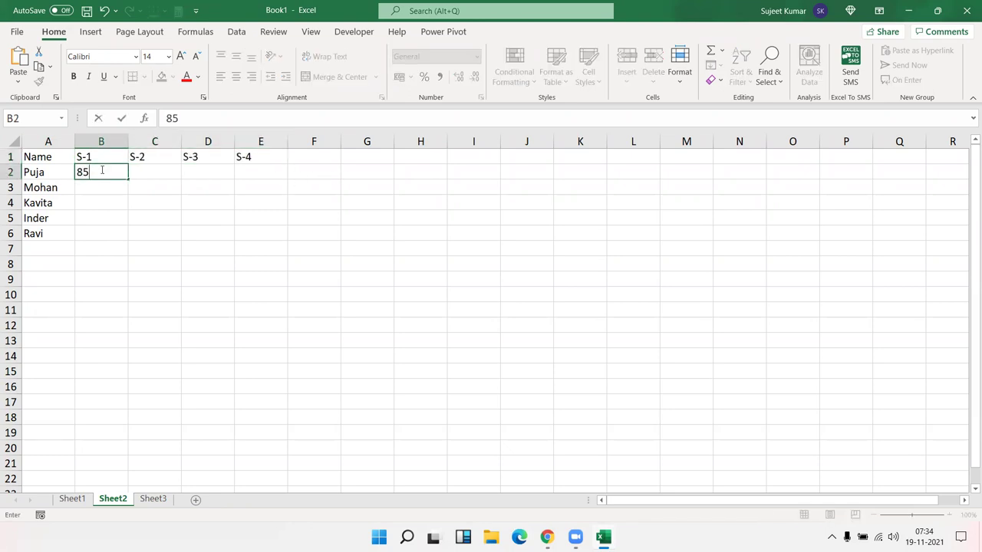
key(Tab)
text(65)
key(Tab)
text(25)
key(Tab)
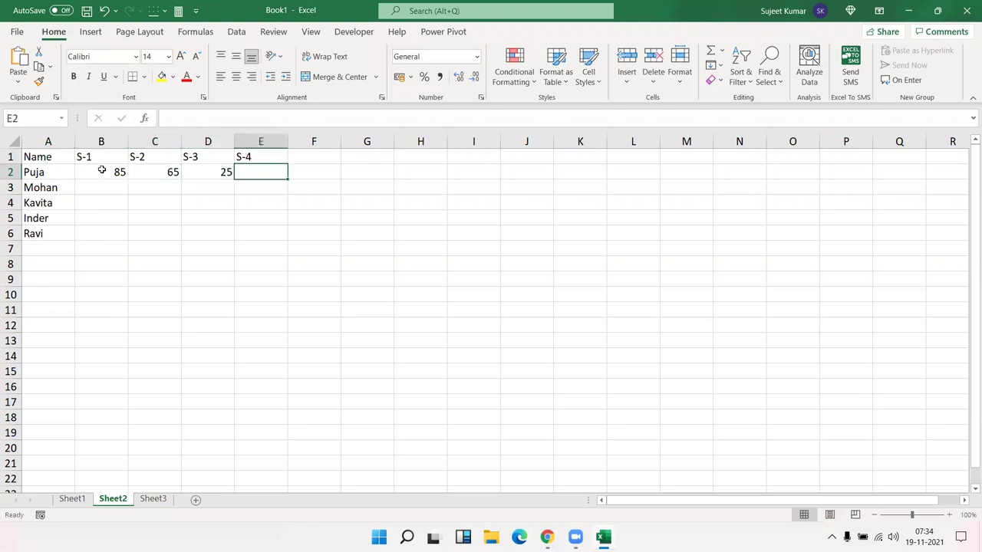
text(65)
key(Return)
Step: Enter row 3 scores 85, 65, 85, 62 in B3:E3
key(Left)
key(Left)
key(Left)
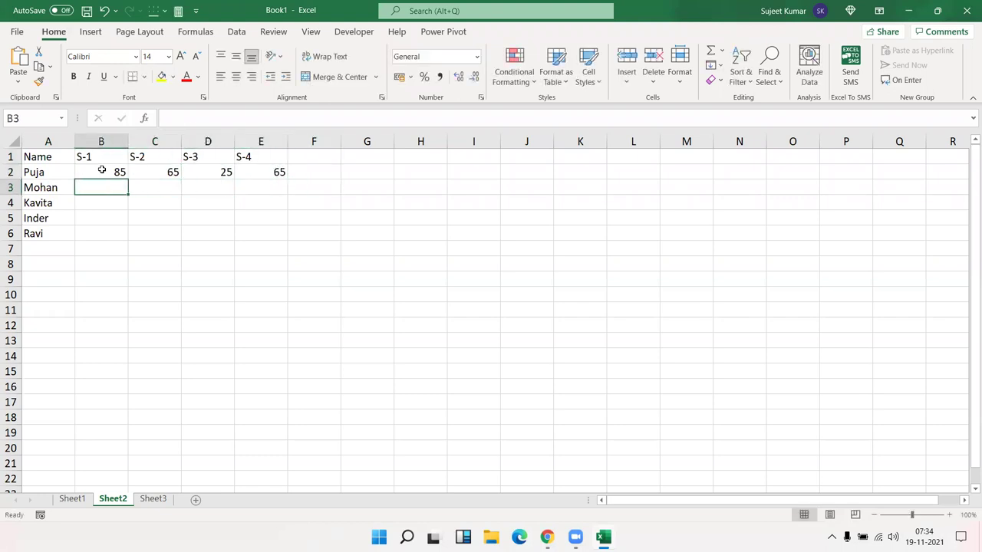
text(85)
key(Tab)
text(65)
key(Tab)
text(85)
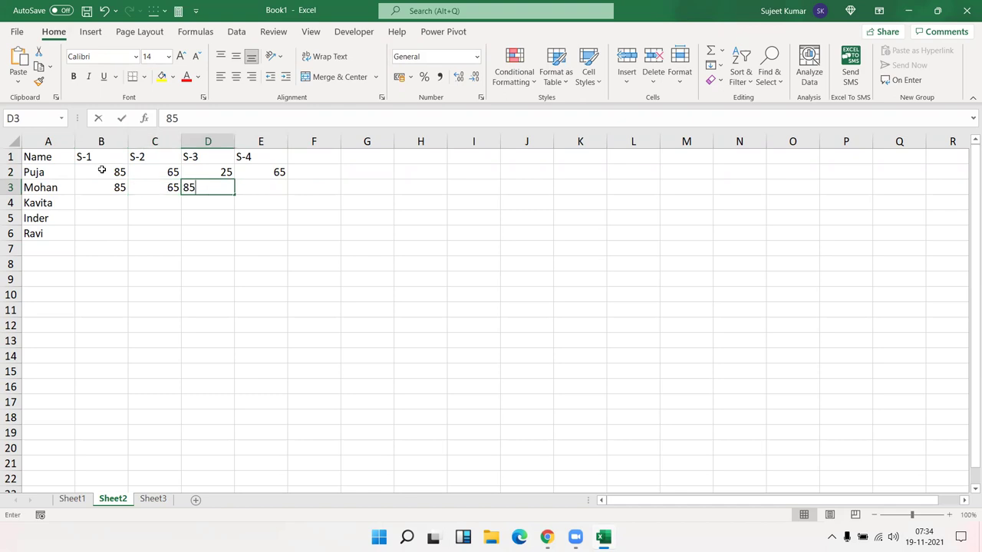
key(Tab)
text(62)
key(Return)
Step: Enter row 4 scores 75, 65, 25, 62 in B4:E4
key(Left)
key(Left)
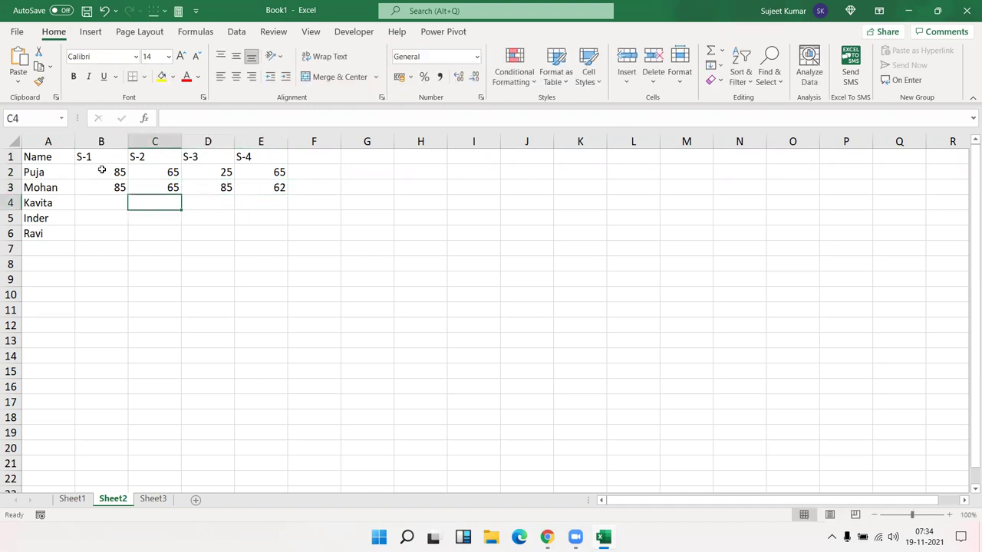
key(Left)
text(75)
key(Tab)
text(65)
key(Tab)
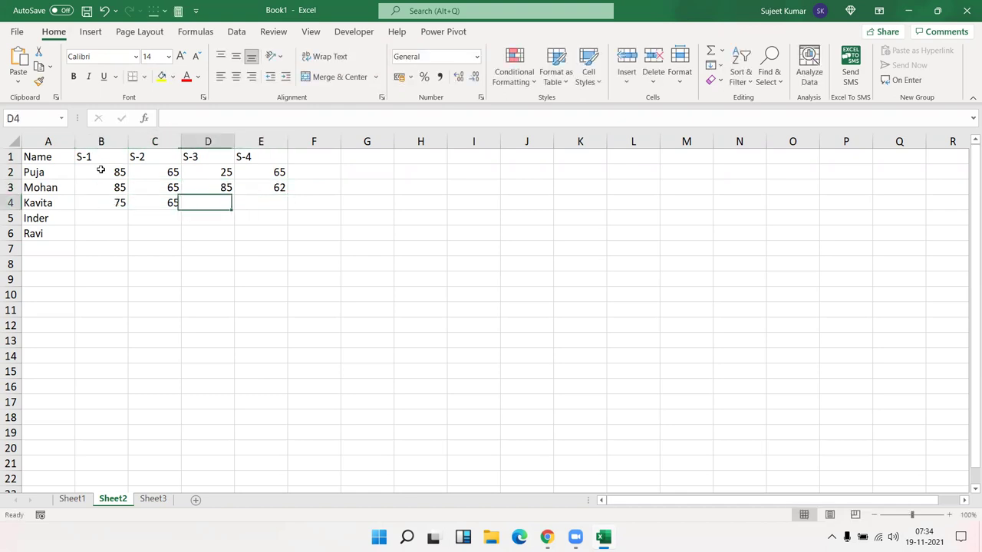
text(5)
key(Tab)
text(62)
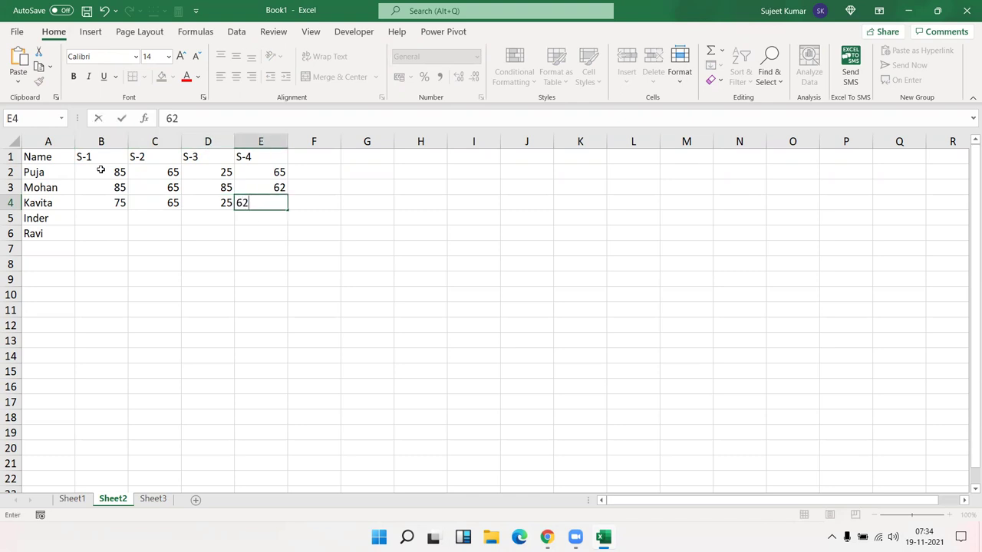
key(Return)
Step: Enter row 5 scores 75, 65, 26, 85 in B5:E5
key(Left)
key(Left)
key(Left)
text(75)
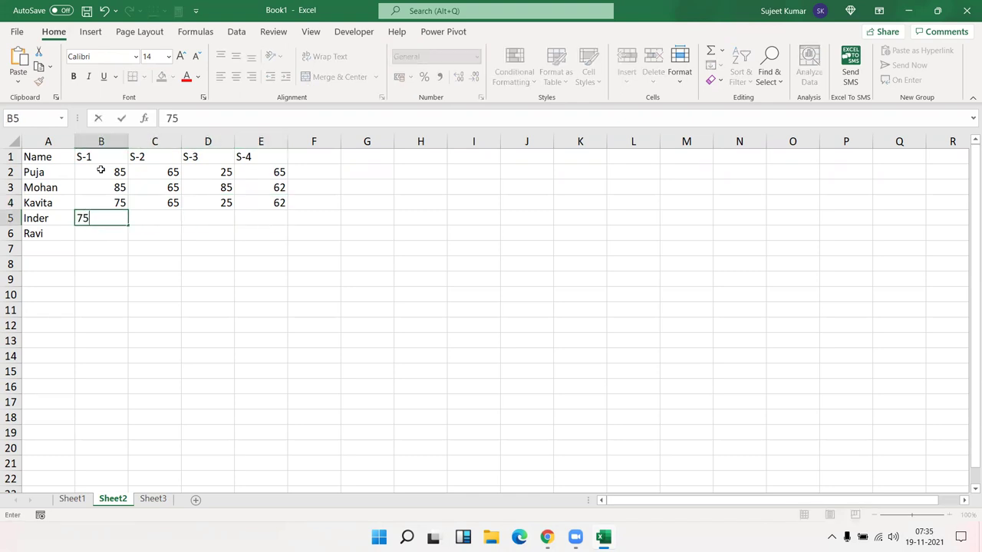
key(Tab)
text(65)
key(Tab)
text(26)
key(Tab)
text(85)
key(Tab)
Step: Begin an =AND( formula in F2 referencing the score in B2
key(Up)
key(Up)
key(Up)
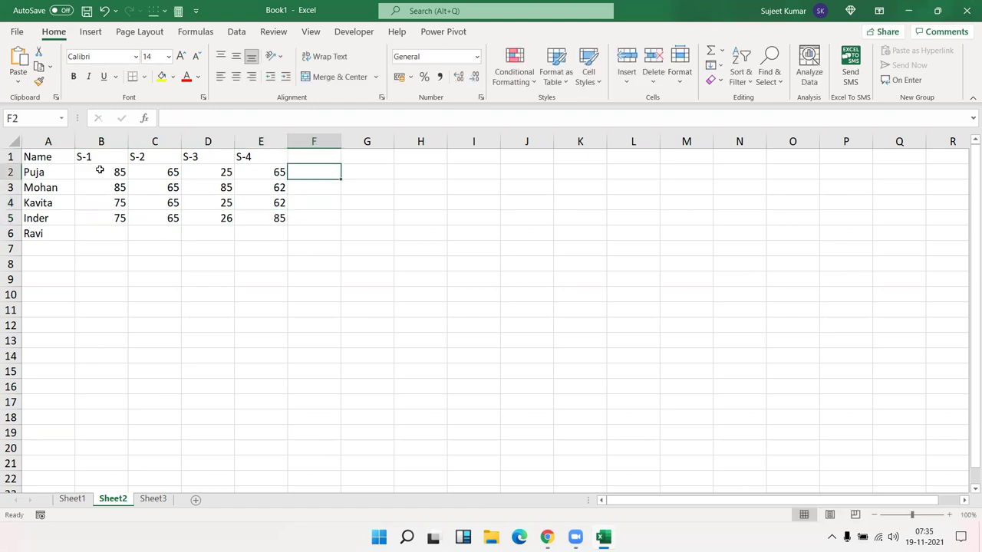
text(=and)
key(Tab)
key(Left)
key(Left)
key(Left)
key(Left)
Step: Complete F2's AND formula with >=30 tests on B2, C2 and D2, showing TRUE
text(>)
text(30,)
key(Left)
key(Left)
key(Left)
text(>=30,)
key(Left)
key(Left)
text(>=)
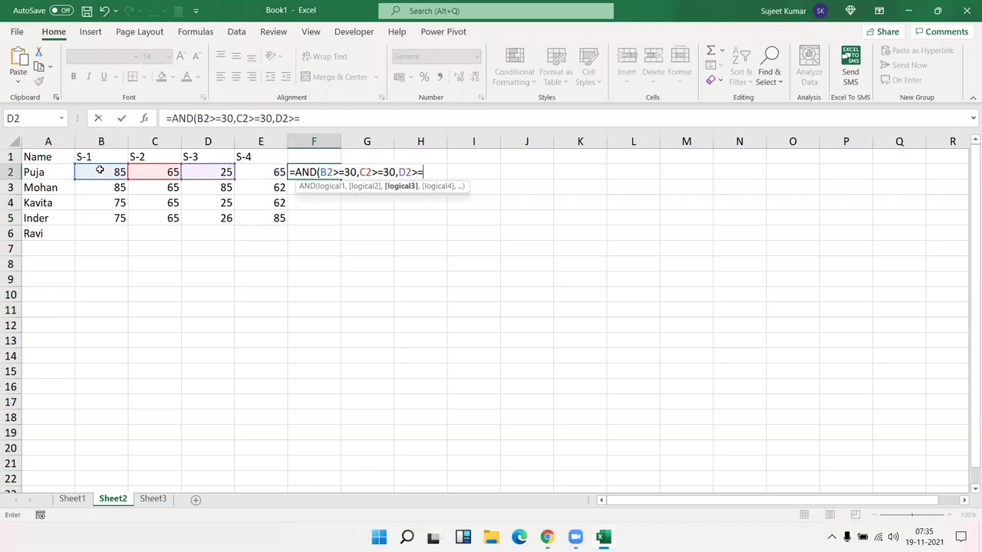
text(30.)
key(Left)
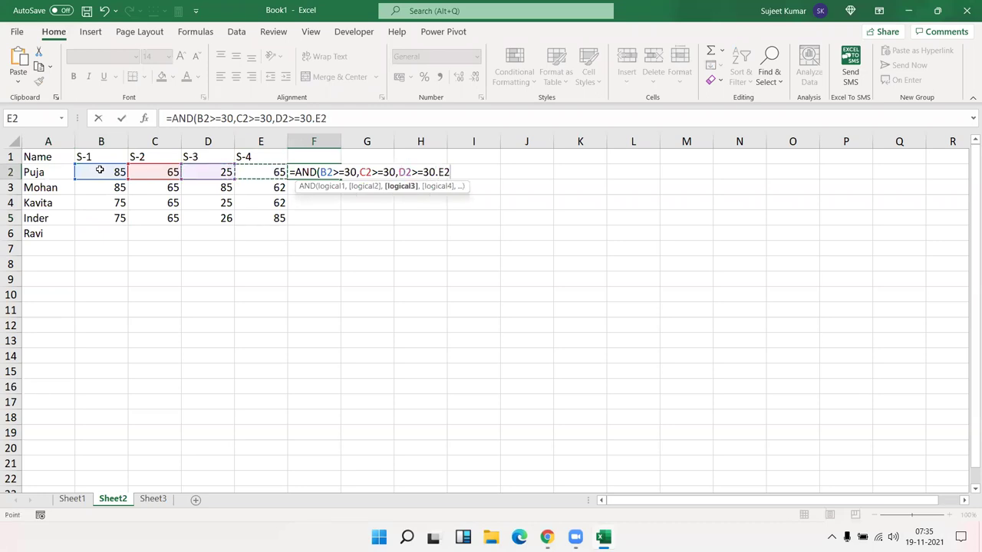
text(>8)
text(0)
key(Return)
key(Up)
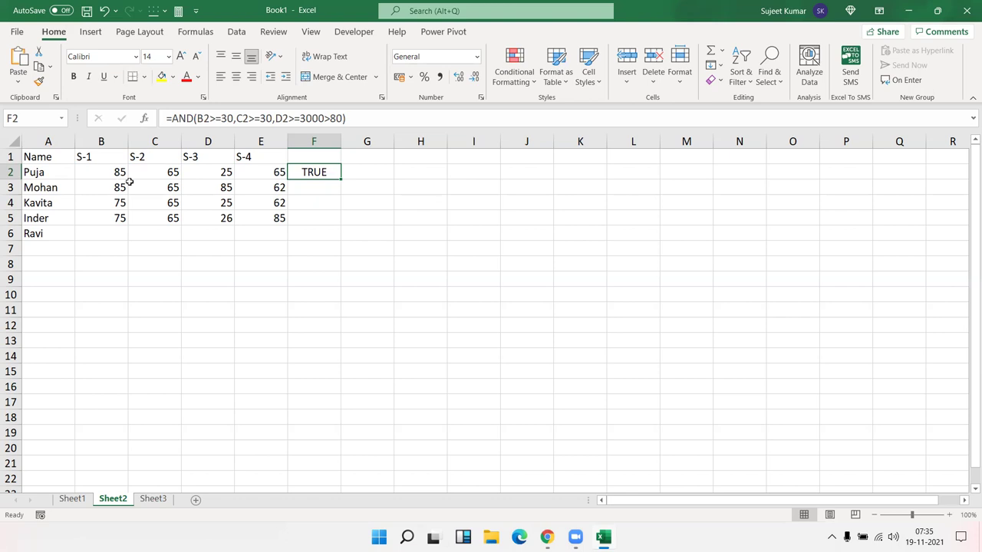
Step: Enter the note 'S-3 Fail' in G2 beside the AND result
click(208, 172)
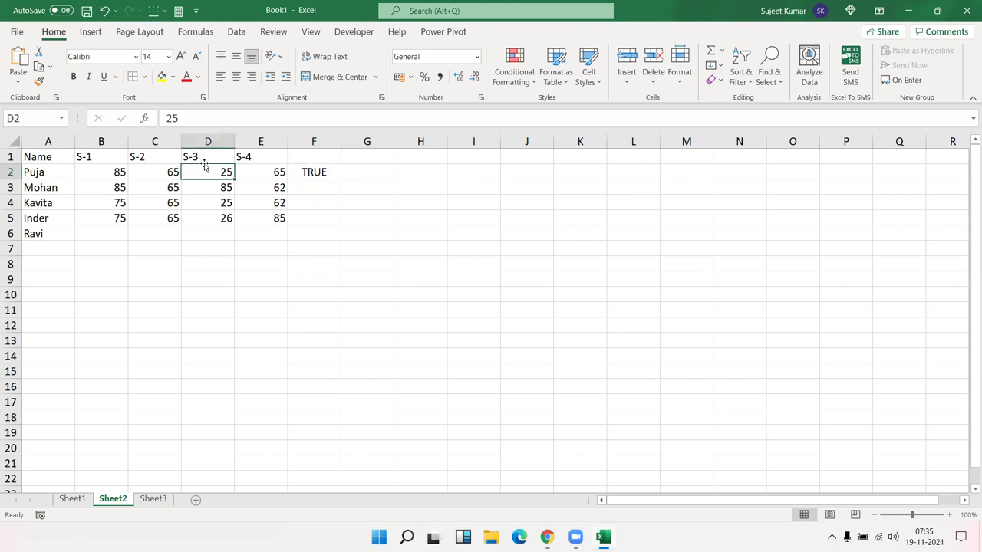
click(227, 158)
click(368, 172)
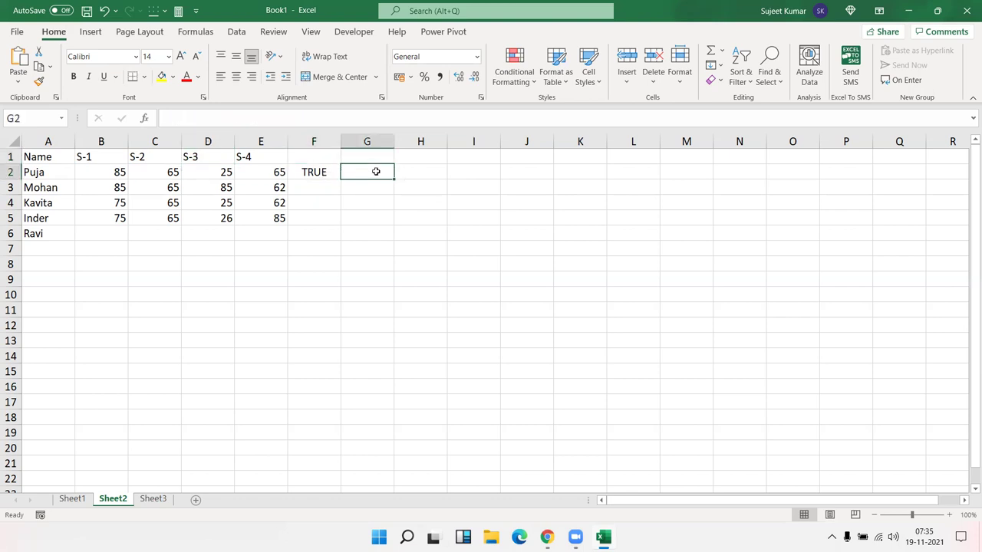
text(S-3 Fail)
key(Return)
click(376, 171)
key(Left)
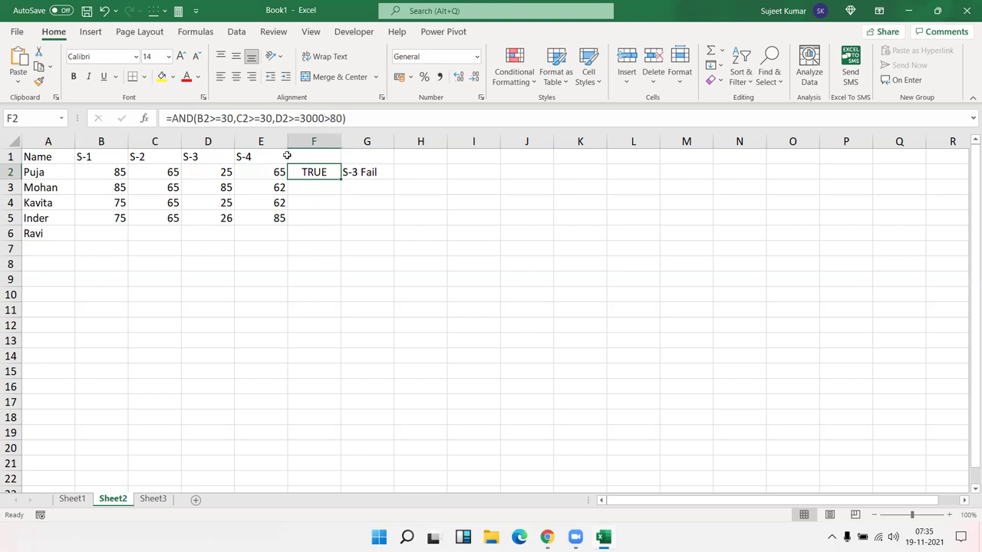
Step: Extend F2's AND formula with E2>80 as a fourth condition, now returning FALSE
click(265, 118)
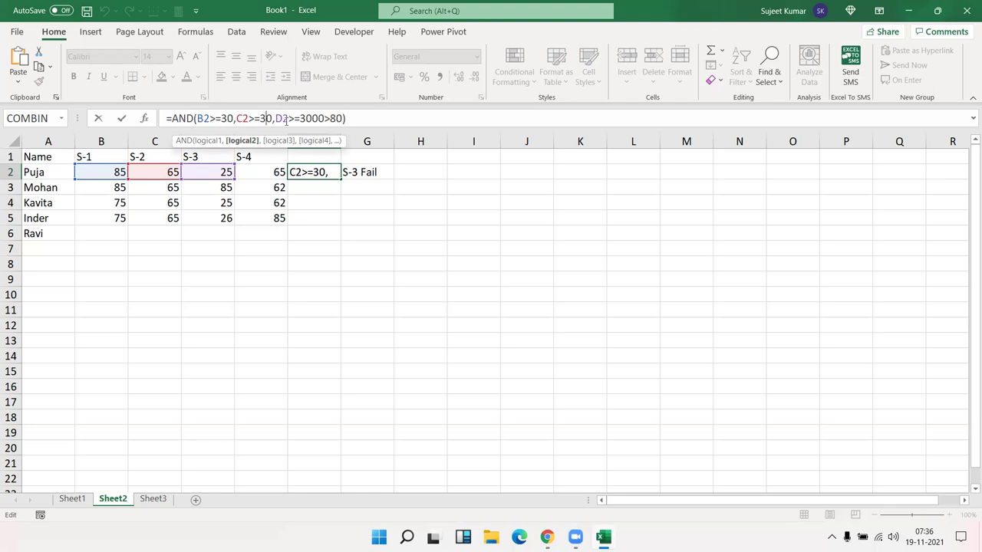
click(319, 118)
key(BackSpace)
key(BackSpace)
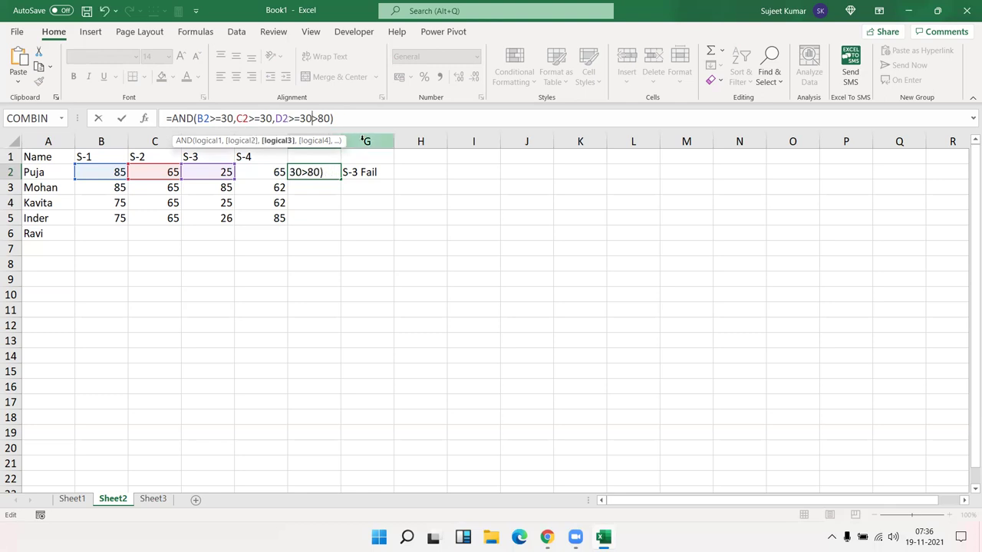
text(,)
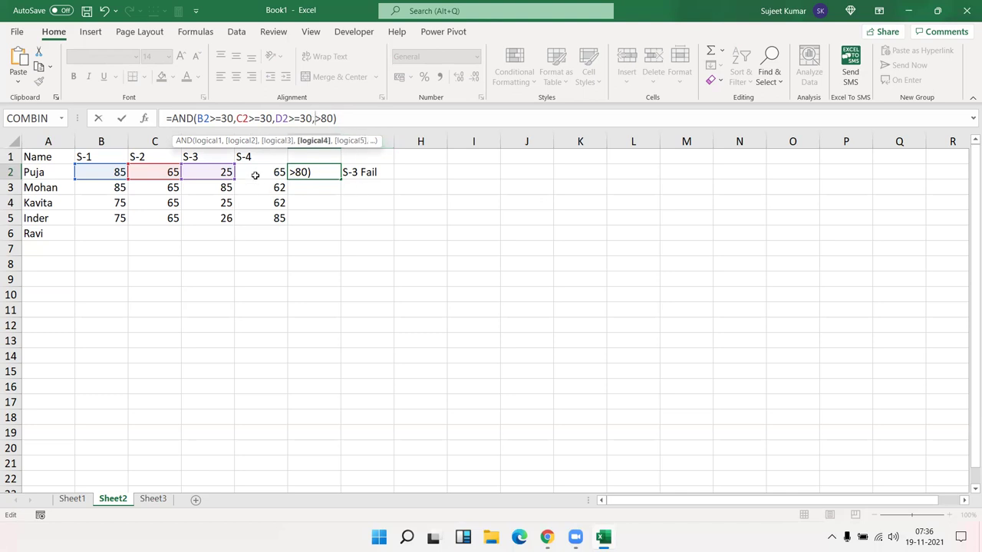
click(257, 171)
key(Return)
key(Up)
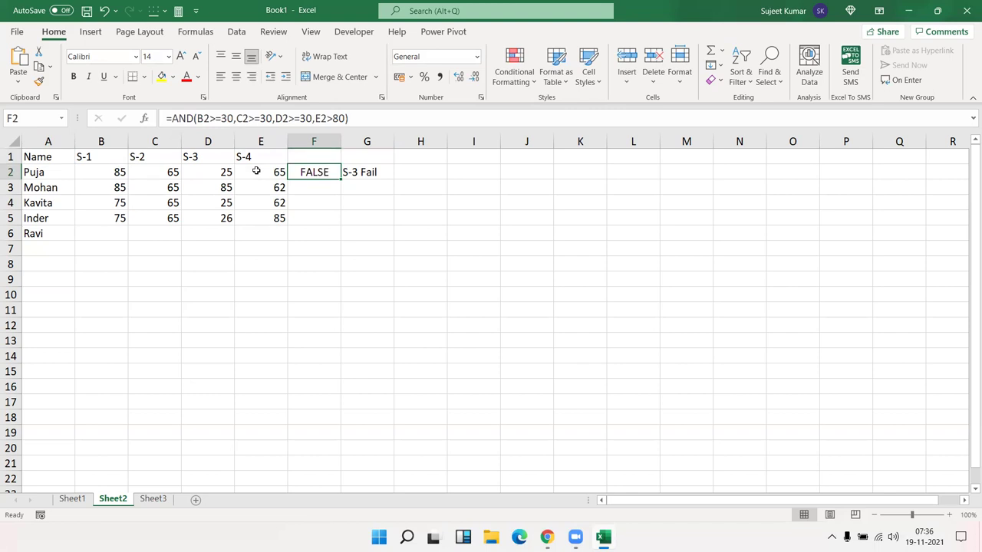
Step: Recheck the G2 note and F2 formula unchanged, then select F2:G2
double_click(358, 171)
key(Escape)
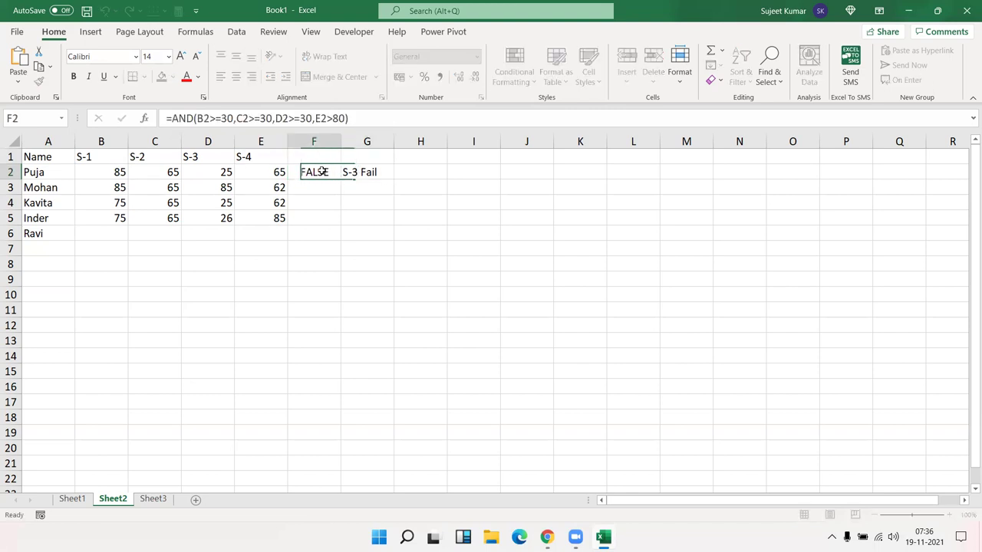
double_click(321, 171)
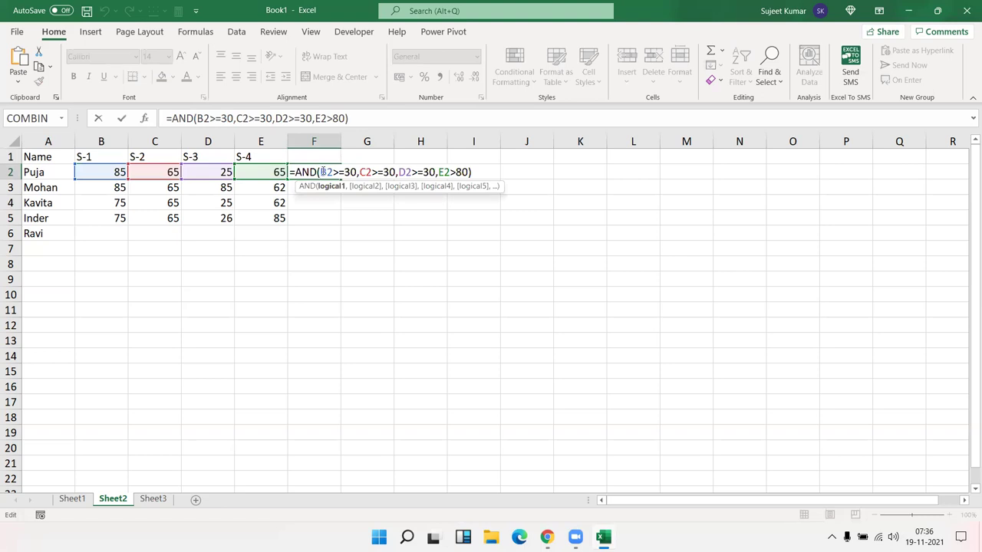
key(Return)
drag(320, 170, 349, 172)
Step: Clear F2:G2 and begin a nested IF in F2 testing B2>=30
key(Delete)
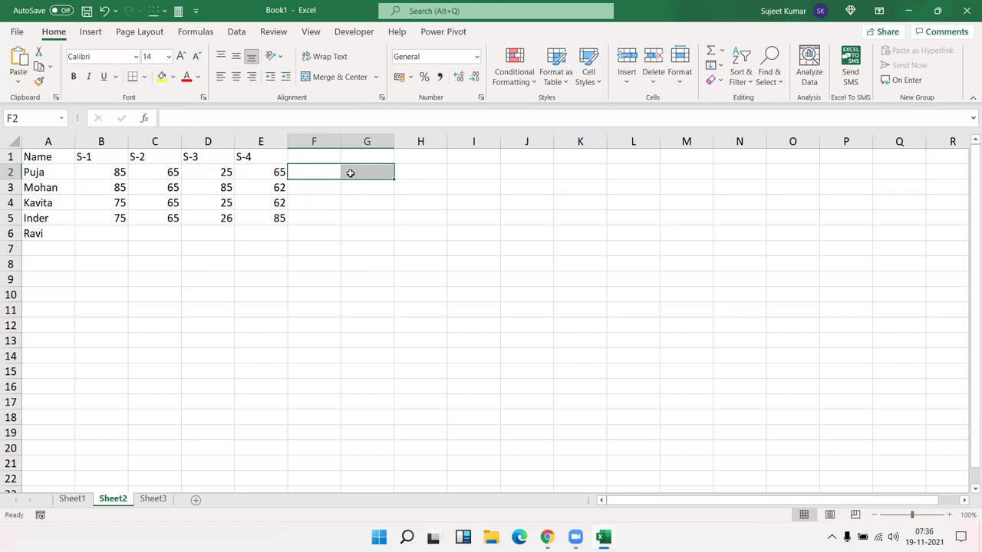
key(Up)
key(Down)
text(=if)
key(Tab)
key(Left)
key(Left)
key(Left)
key(Left)
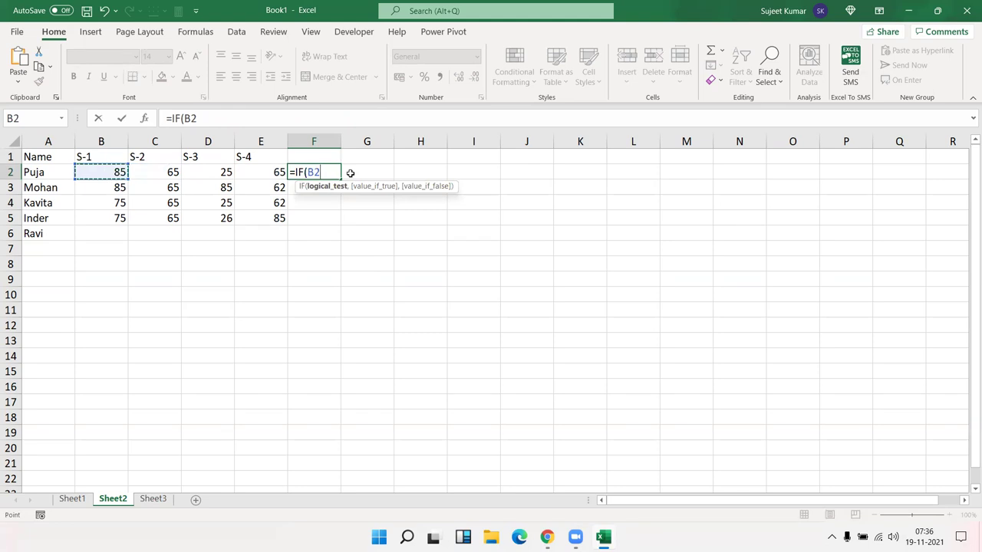
text(>=)
text(30,if)
key(Tab)
Step: Chain nested IF tests C2>=30 and D2>=30, then point the last test at E2
key(Left)
key(Left)
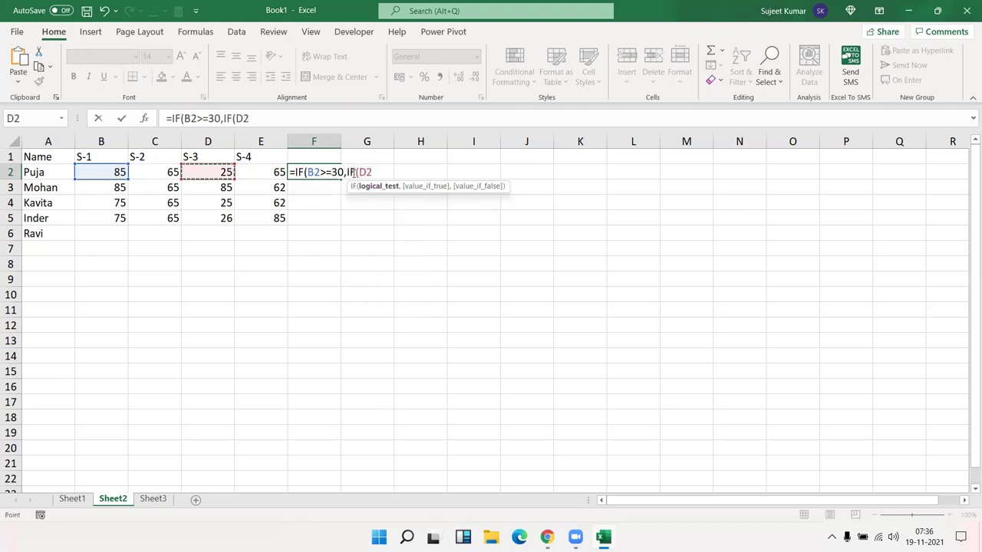
key(Left)
text(>=30,i)
key(Tab)
key(Left)
key(Left)
text(>=30)
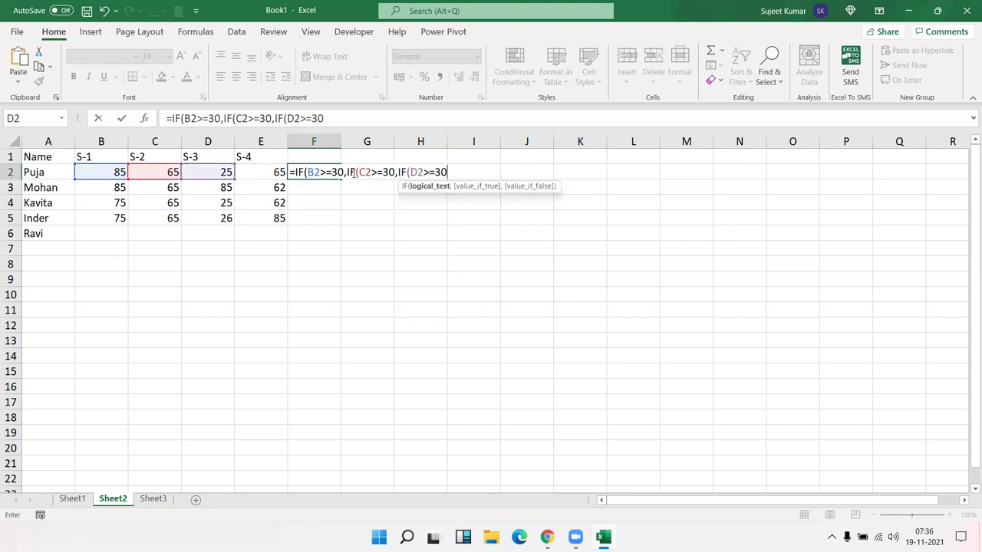
text(,i)
key(Tab)
key(Left)
key(Left)
key(Right)
Step: Finish with results Pass, S4 Fail, s3 Fail, s2 Fail, s1 Fail and fill F2 down to F6
text(>=30)
text(,"Pass","S4)
text( Fail")
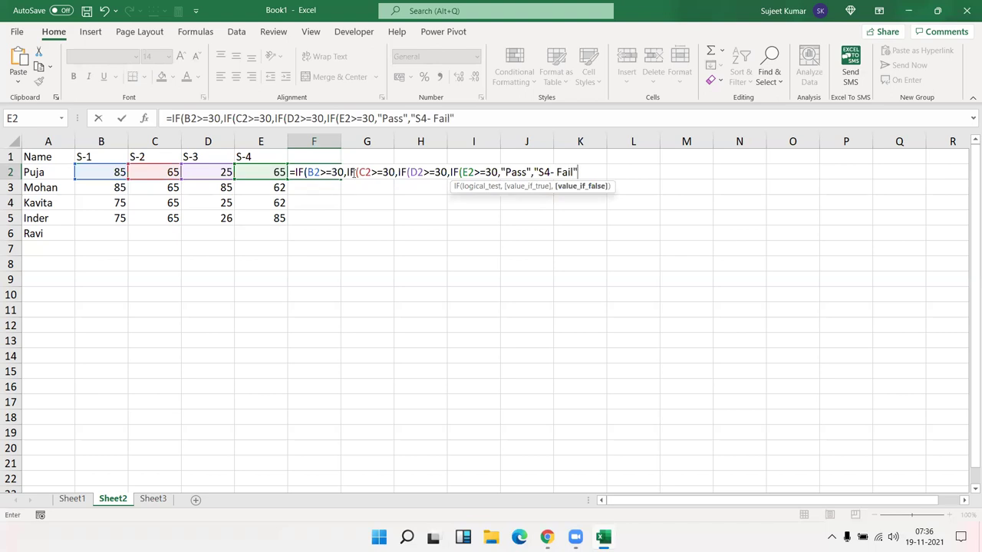
text(),"s3Faill)
key(BackSpace)
key(BackSpace)
text(l"),)
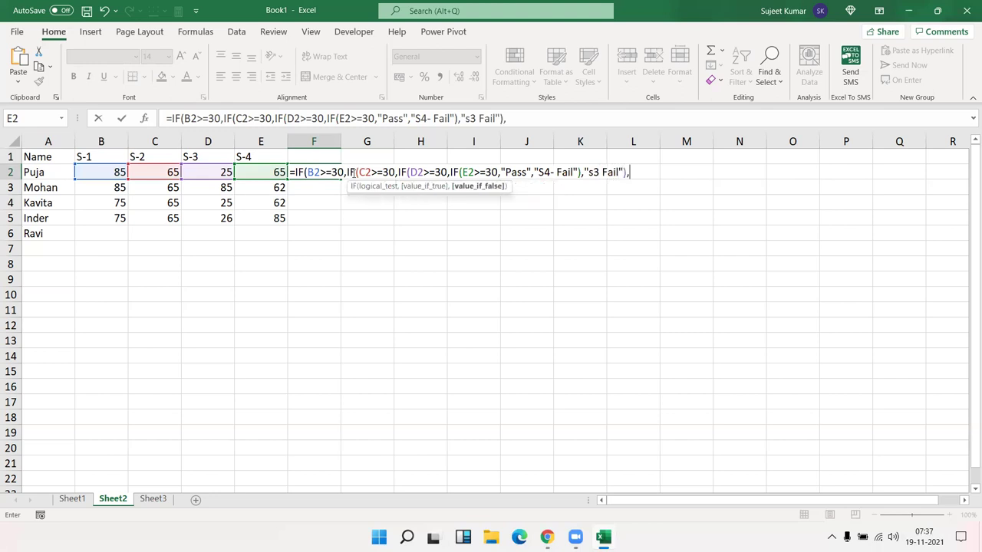
text("s2 Fail")
text(),S)
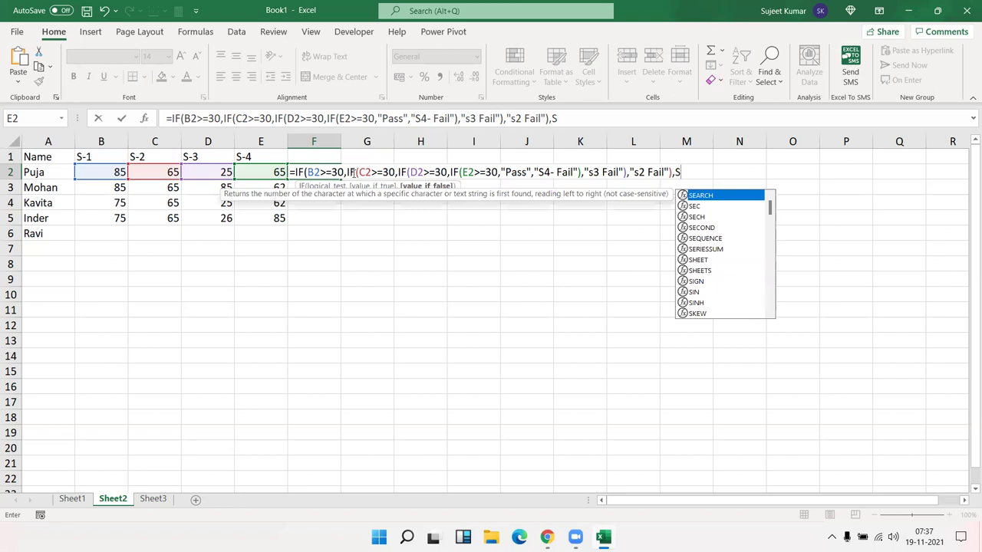
key(BackSpace)
text("s1)
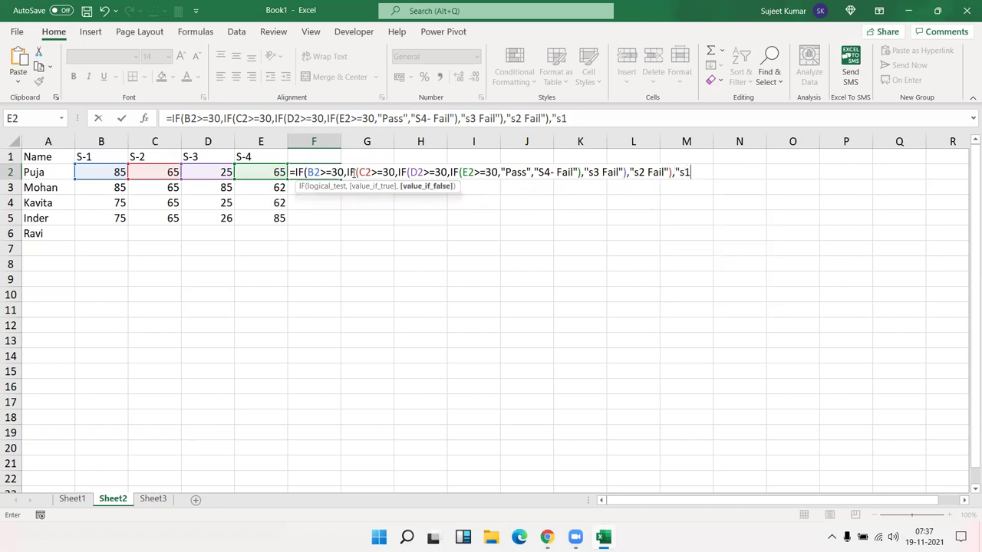
text( Fail"))
key(Return)
key(Up)
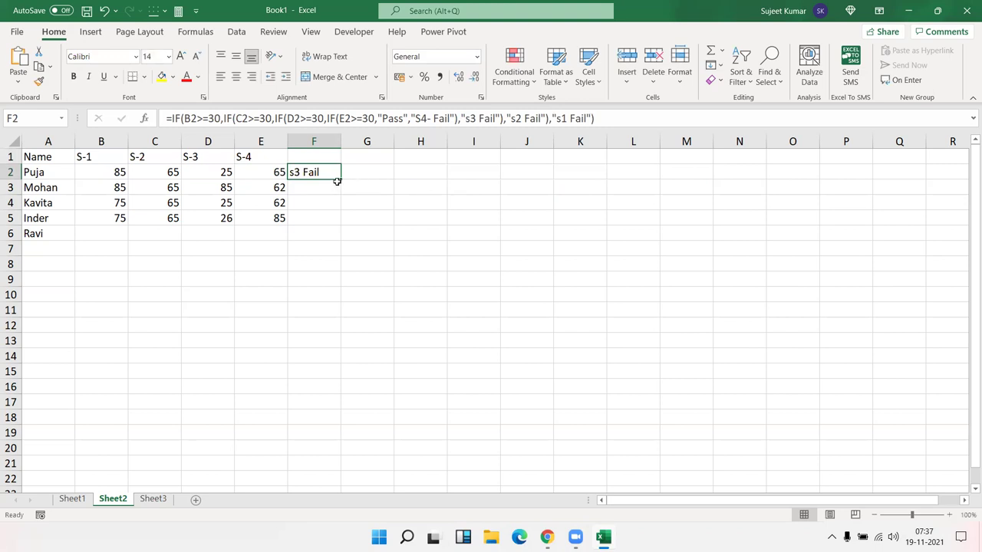
drag(337, 181, 335, 233)
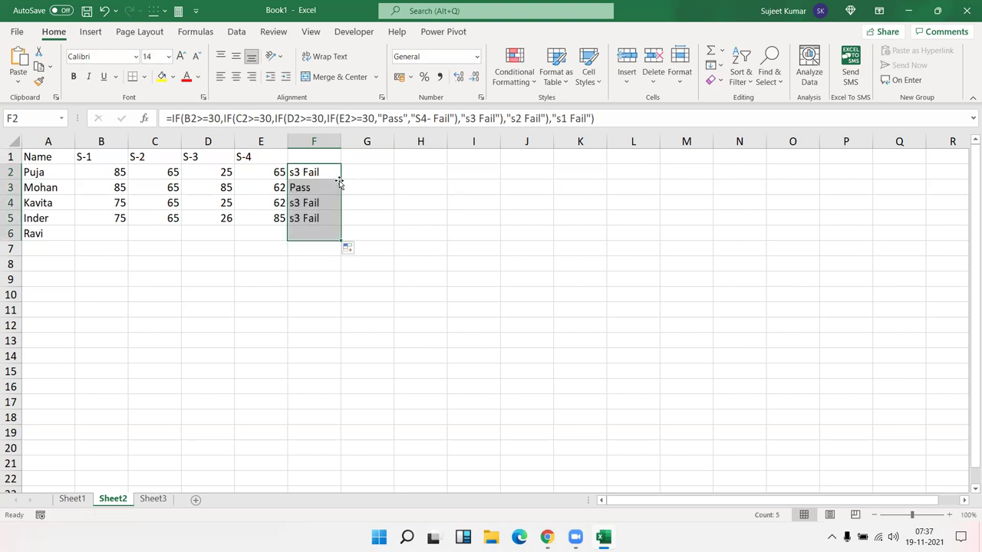
click(331, 232)
key(Delete)
key(Up)
key(Up)
key(Up)
key(Up)
key(F2)
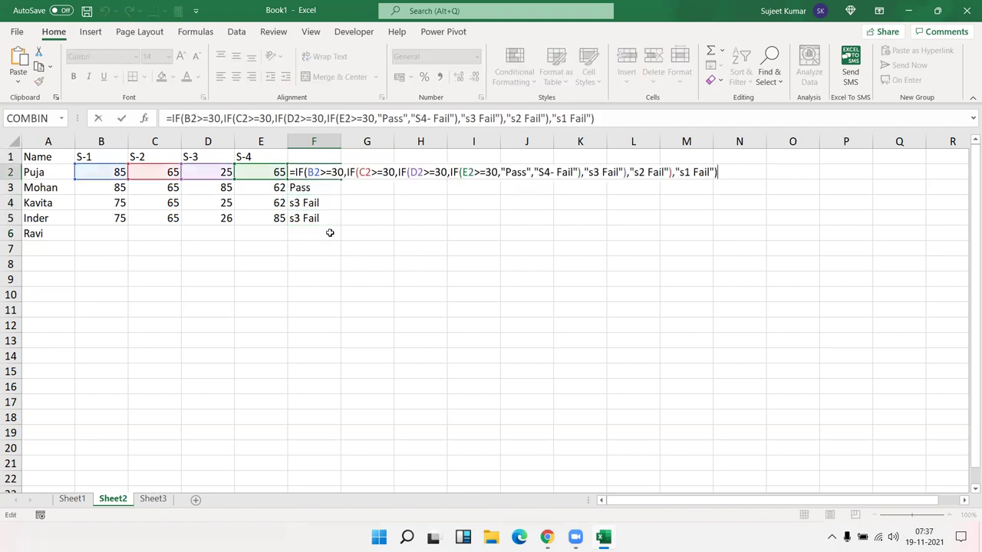
drag(308, 172, 344, 172)
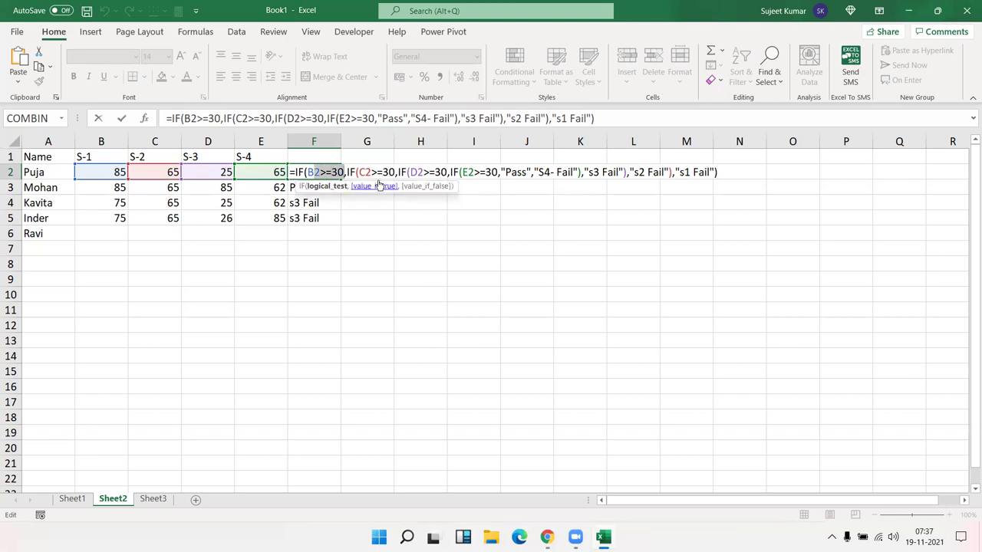
drag(361, 172, 396, 172)
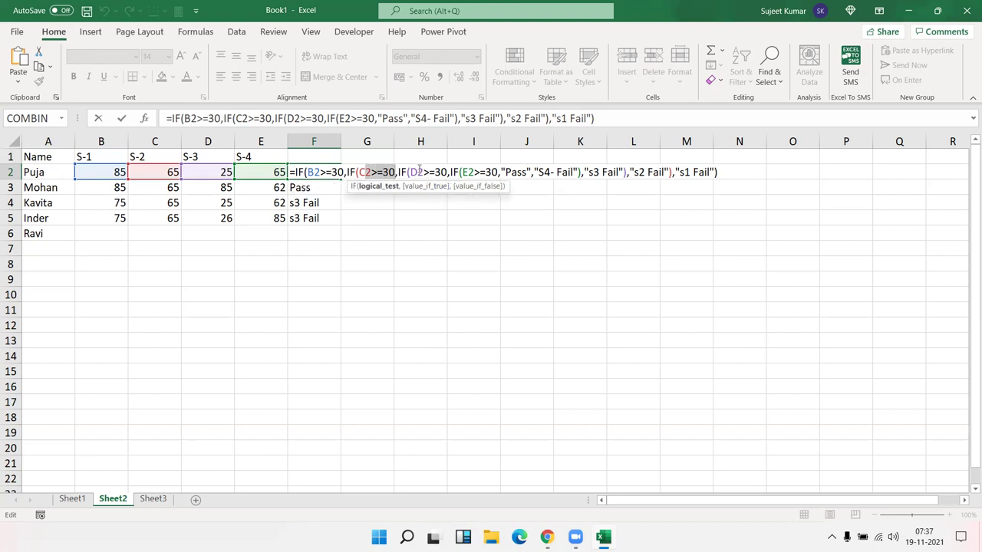
drag(418, 172, 447, 172)
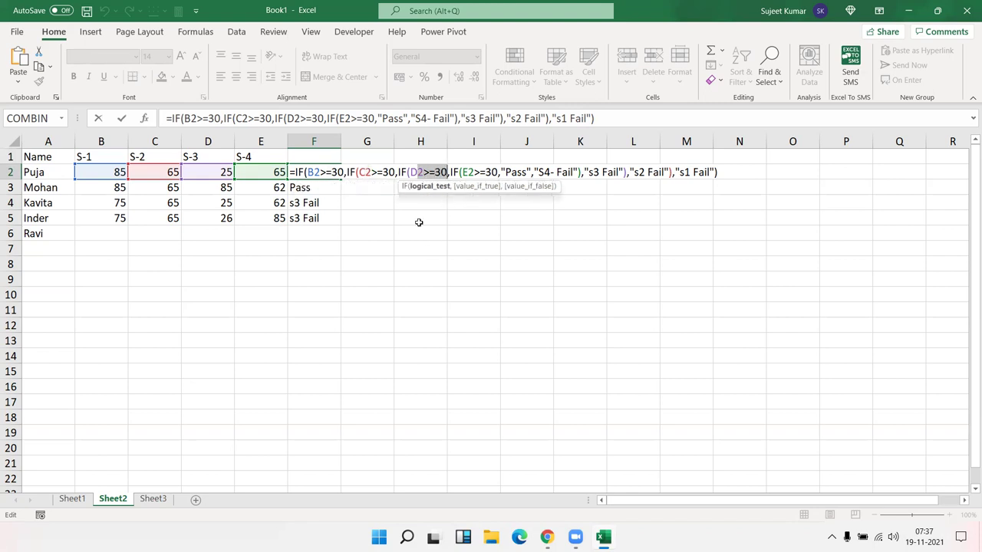
drag(463, 172, 487, 171)
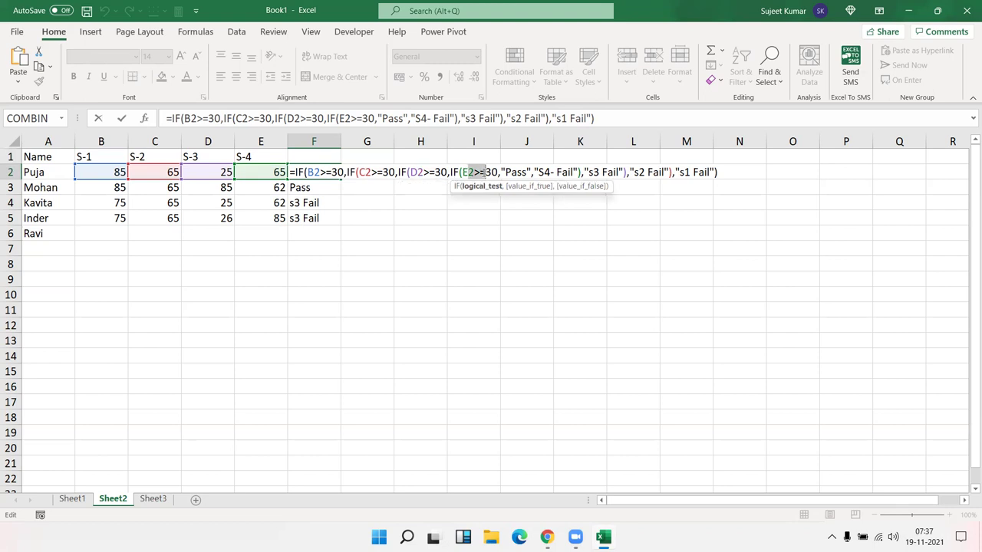
drag(449, 172, 312, 172)
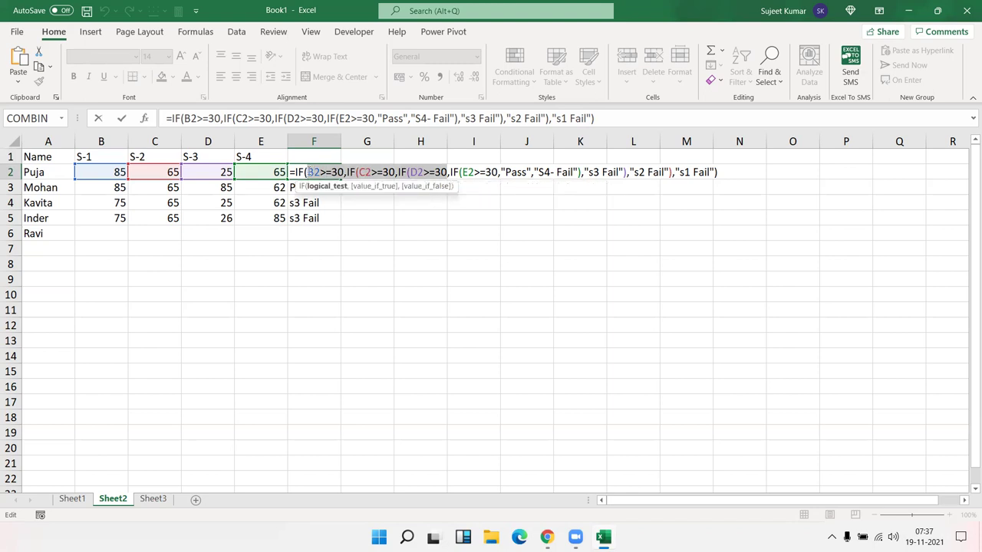
click(482, 171)
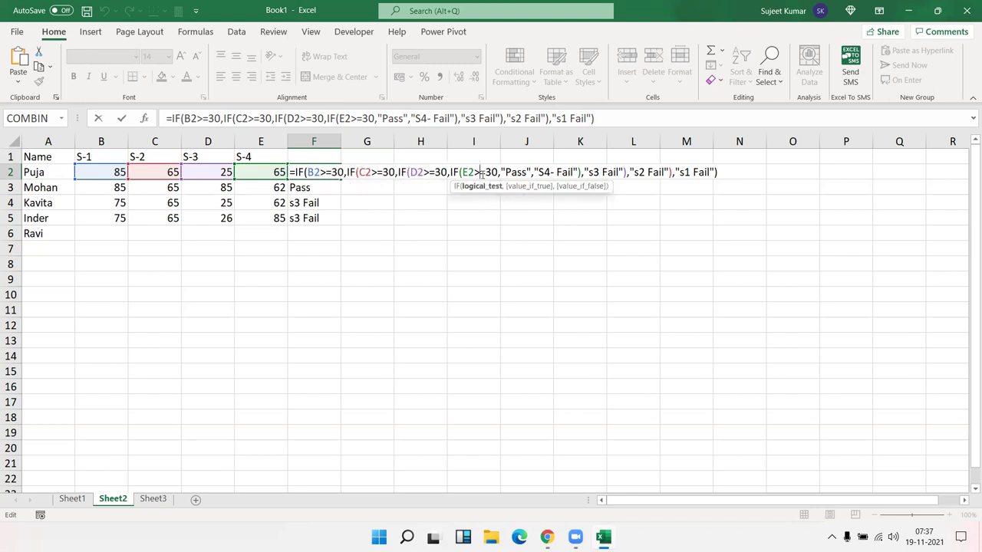
click(555, 171)
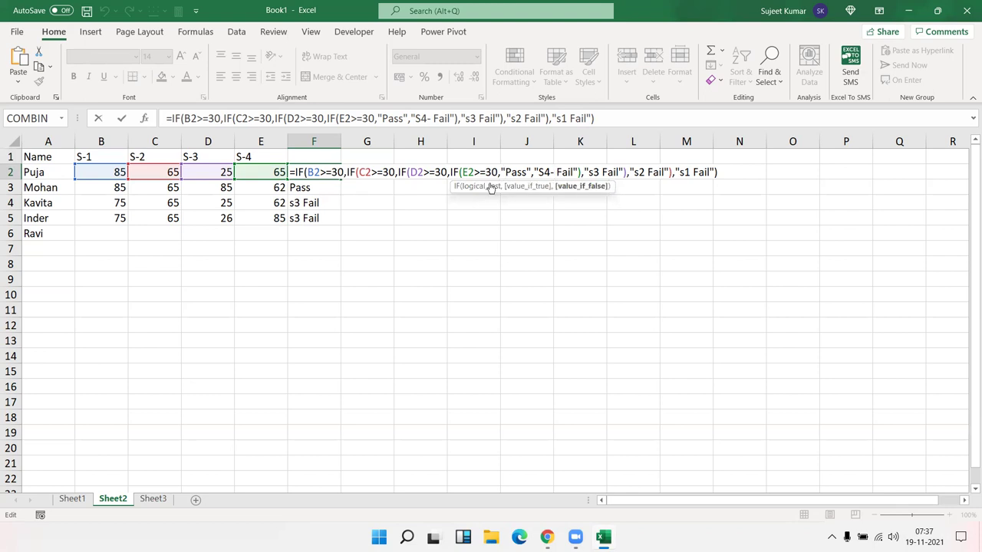
click(320, 172)
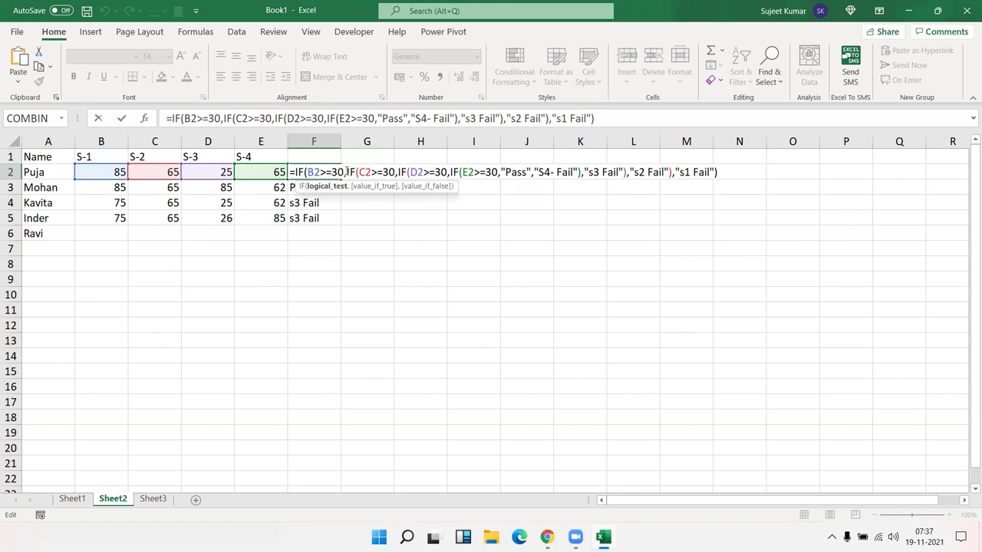
drag(347, 171, 674, 175)
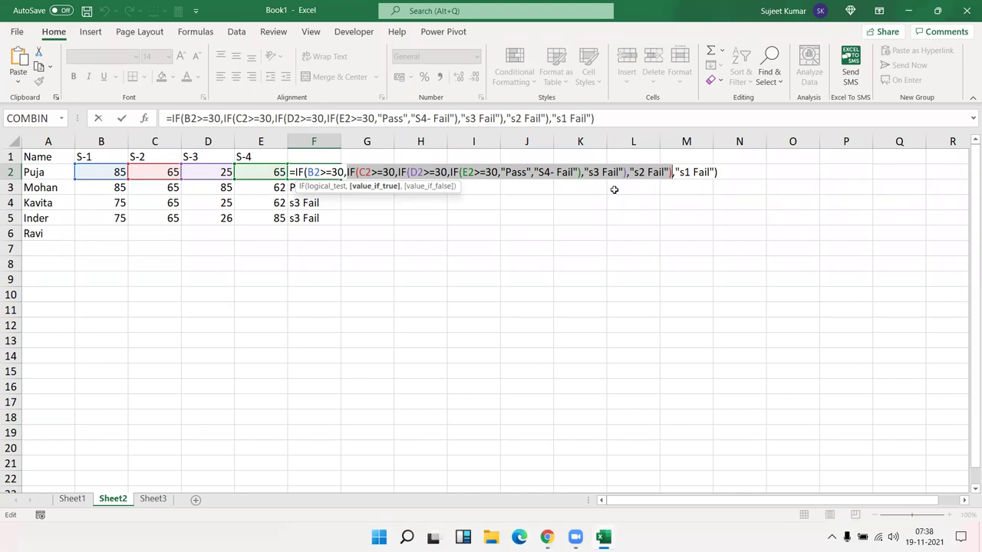
click(352, 172)
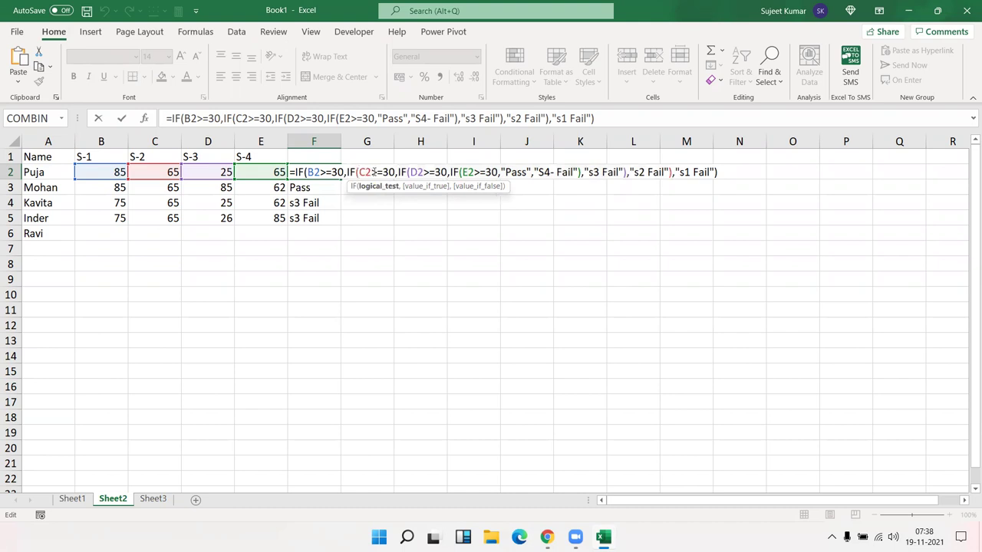
mouse_move(397, 171)
mouse_down()
mouse_move(639, 172)
mouse_move(627, 172)
mouse_up()
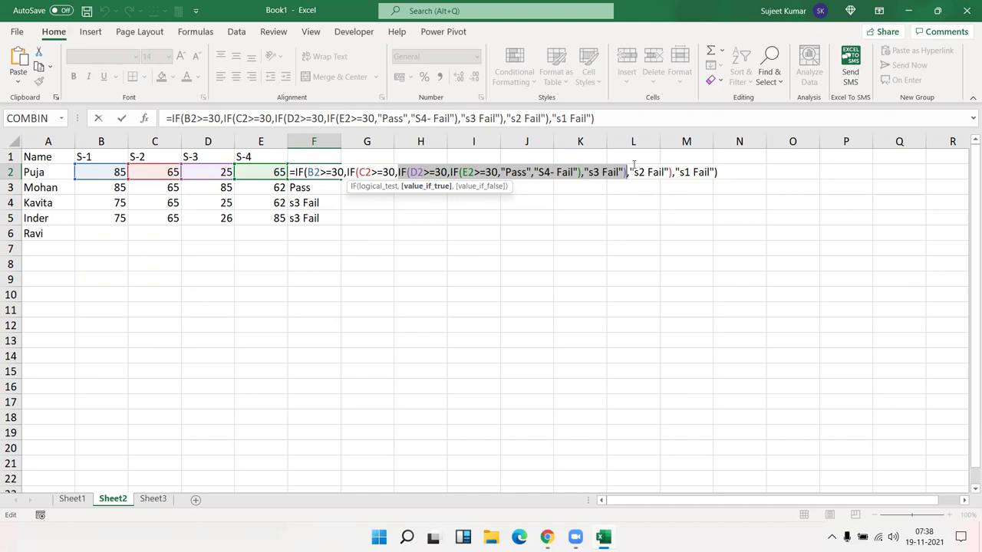
click(432, 173)
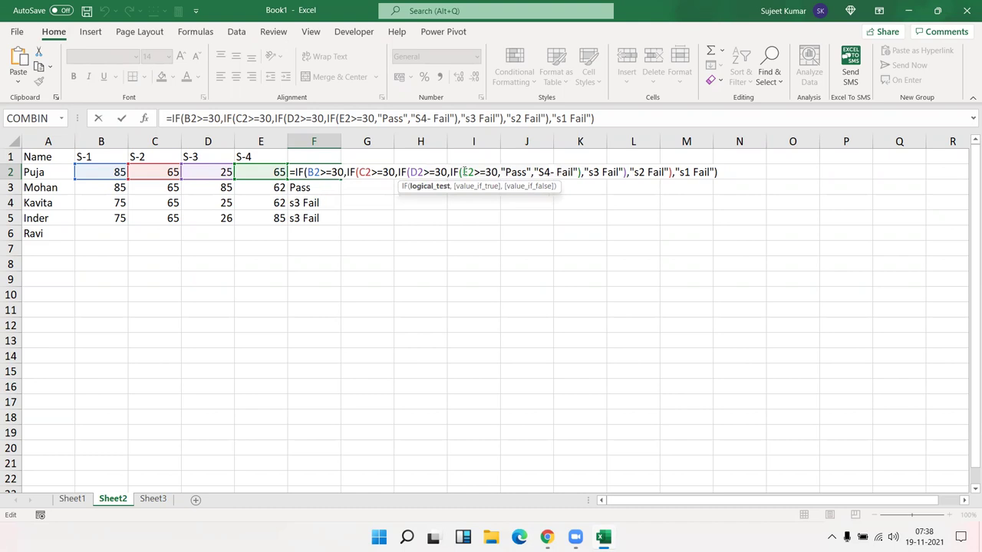
click(469, 174)
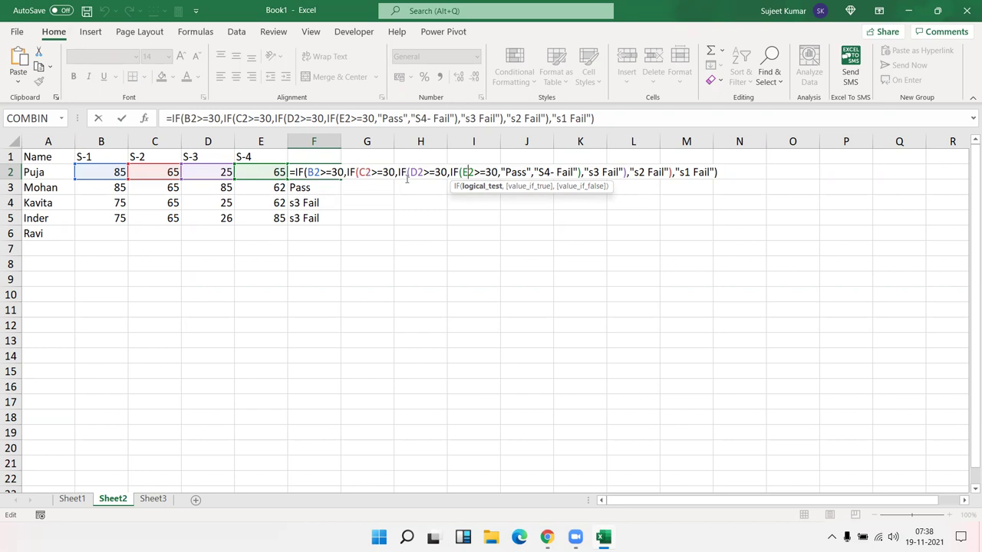
click(658, 174)
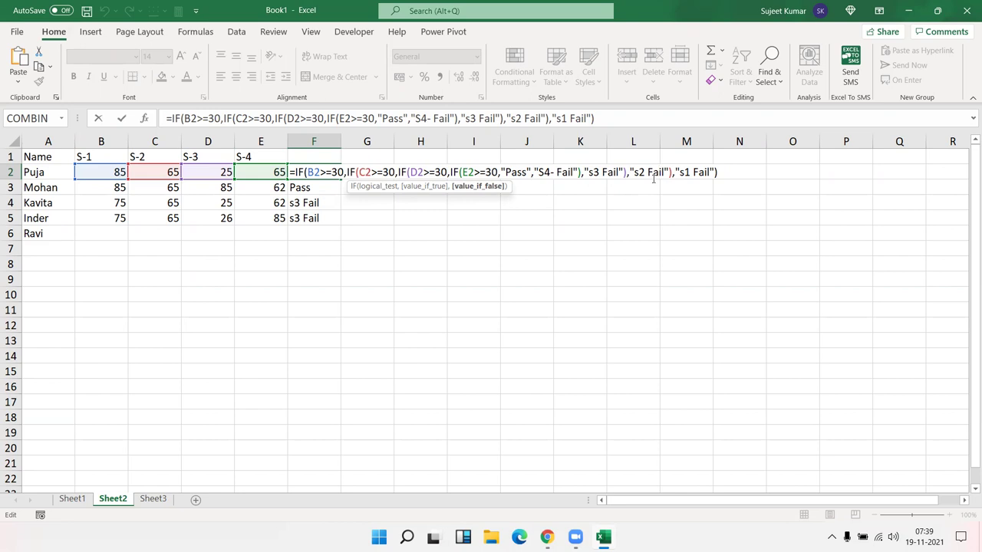
click(383, 172)
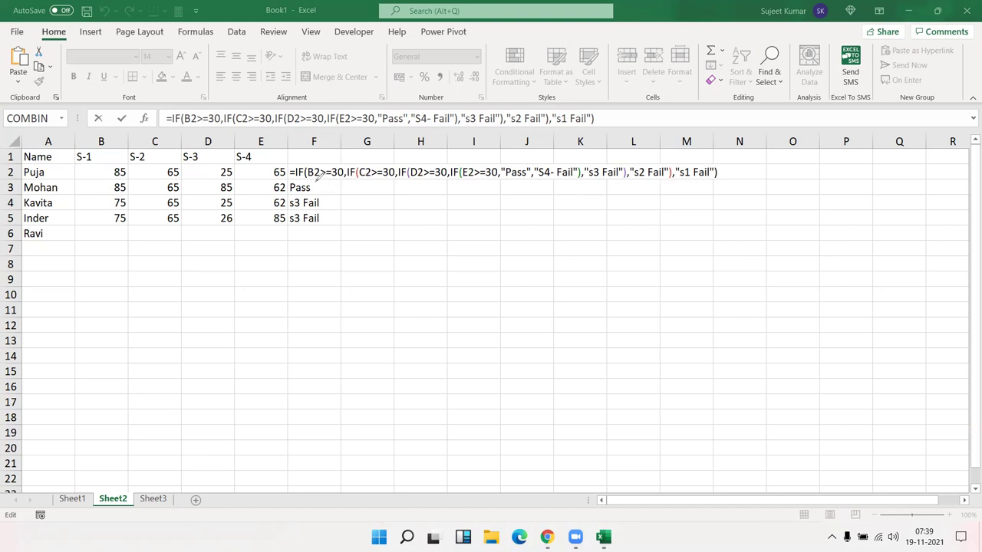
Step: Ink-underline the B2>=30 and C2>=30 tests and link them to s1 Fail and s2 Fail
drag(311, 180, 342, 179)
drag(340, 171, 369, 156)
drag(331, 184, 698, 256)
drag(712, 220, 700, 175)
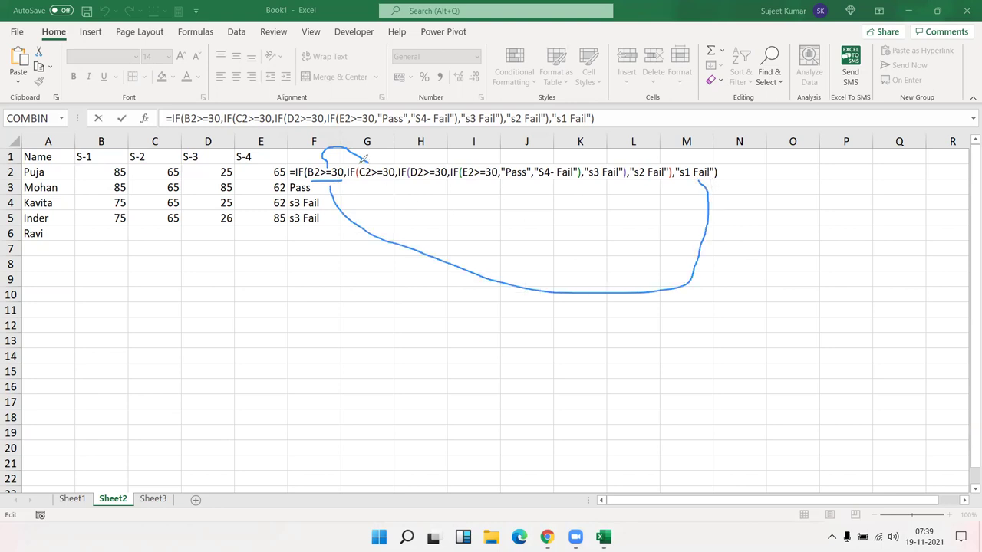
drag(361, 180, 396, 174)
mouse_move(381, 163)
mouse_down()
mouse_move(392, 147)
mouse_move(428, 156)
mouse_up()
mouse_move(380, 184)
mouse_down()
mouse_move(525, 227)
mouse_move(645, 181)
mouse_up()
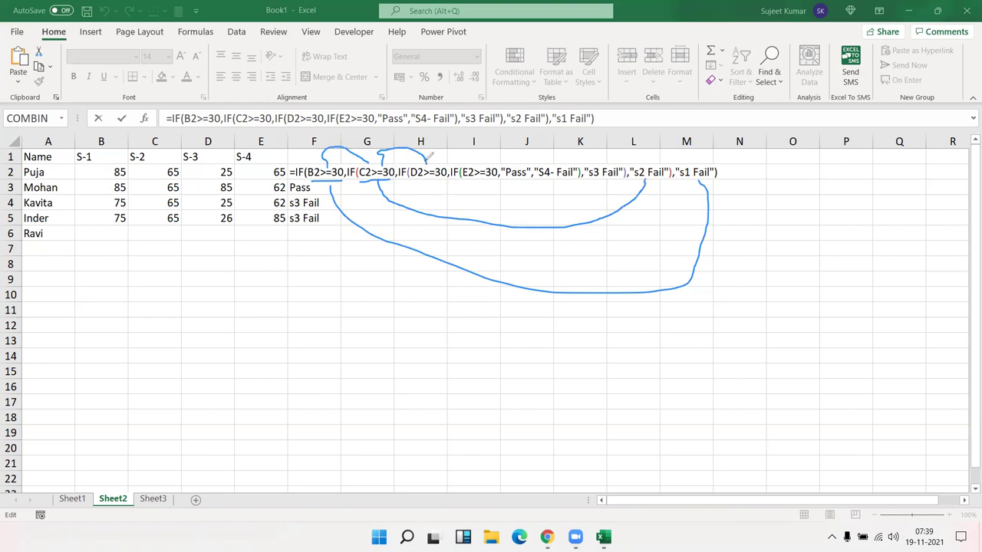
Step: Ink-underline the D2>=30 and E2 tests, linking D2 to s3 Fail and arcing E2 onward
click(408, 182)
drag(408, 182, 446, 181)
mouse_move(439, 163)
mouse_down()
mouse_move(468, 149)
mouse_move(486, 153)
mouse_up()
mouse_move(426, 183)
mouse_down()
mouse_move(527, 212)
mouse_move(583, 201)
mouse_move(604, 183)
mouse_up()
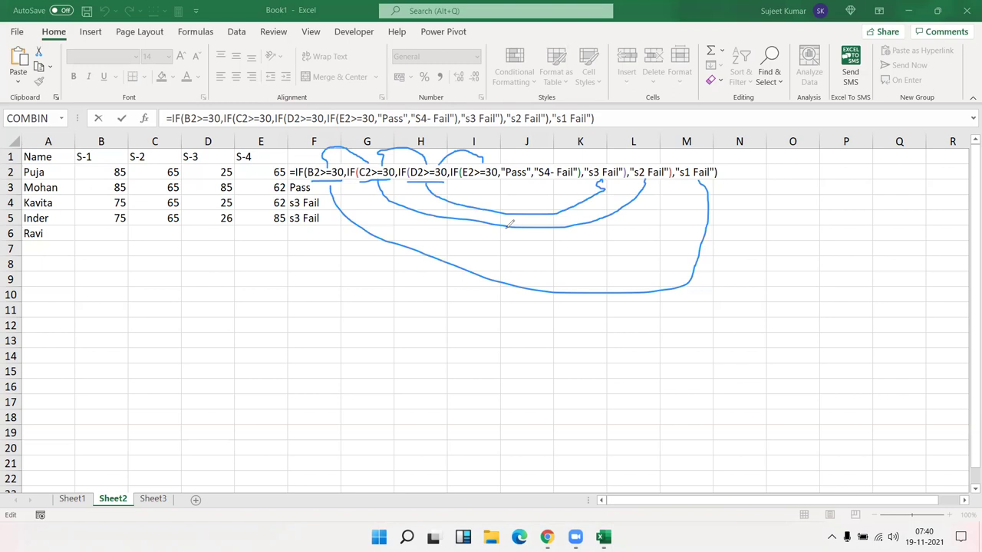
mouse_move(462, 182)
mouse_down()
mouse_move(503, 182)
mouse_move(497, 161)
mouse_move(507, 147)
mouse_move(524, 150)
mouse_move(491, 181)
mouse_move(496, 195)
mouse_move(556, 201)
mouse_move(568, 176)
mouse_up()
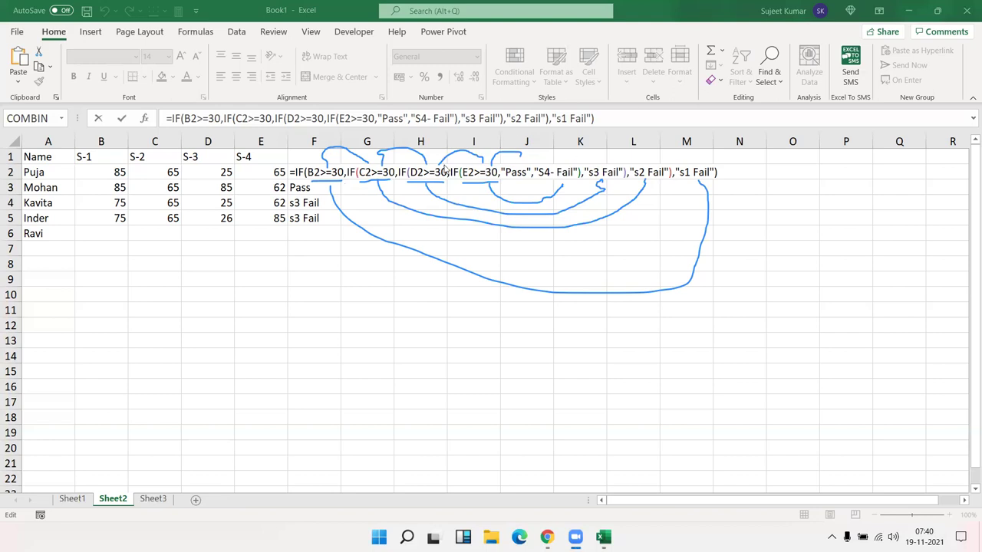
Step: Leave F2 unchanged and change the first student's S-1 score in B2 to 5
click(340, 172)
key(Return)
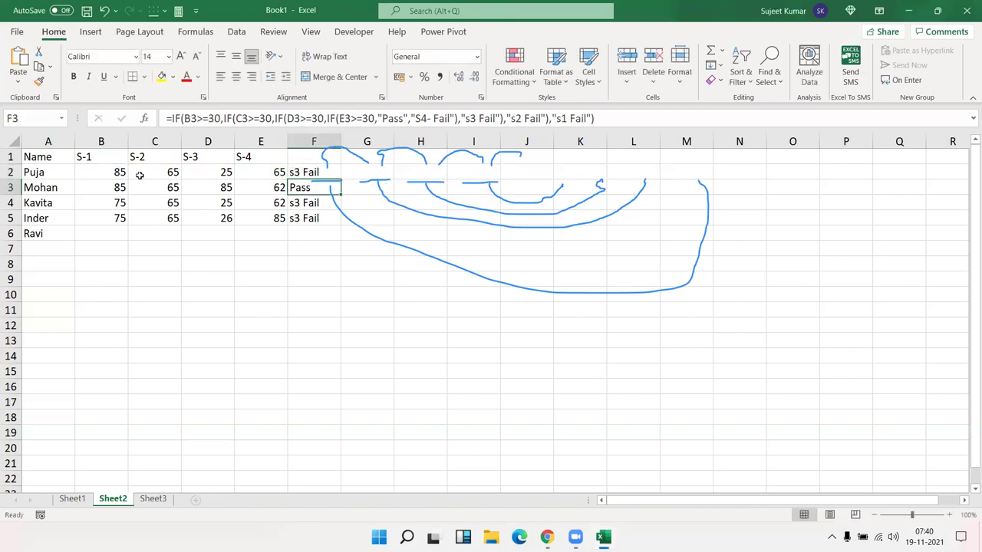
click(100, 175)
text(5)
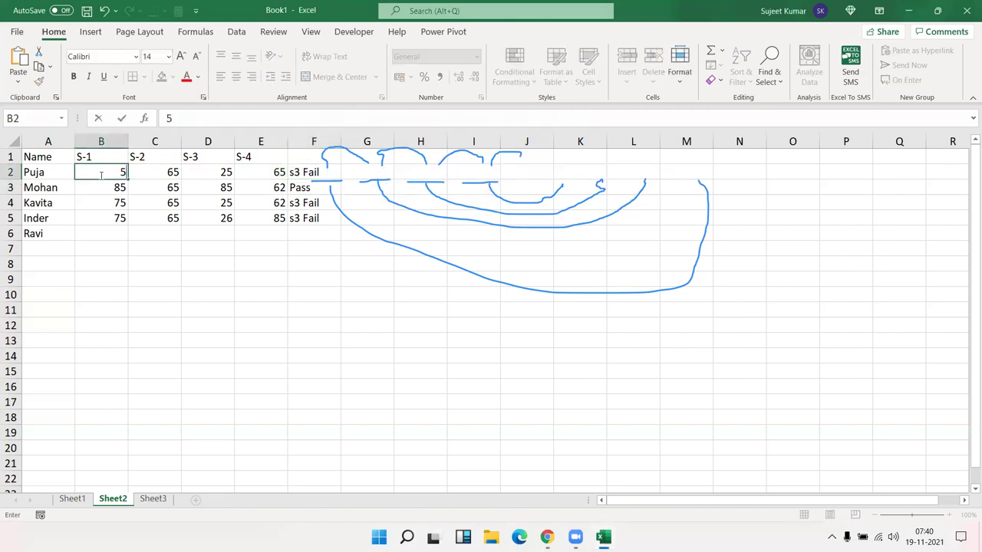
key(Return)
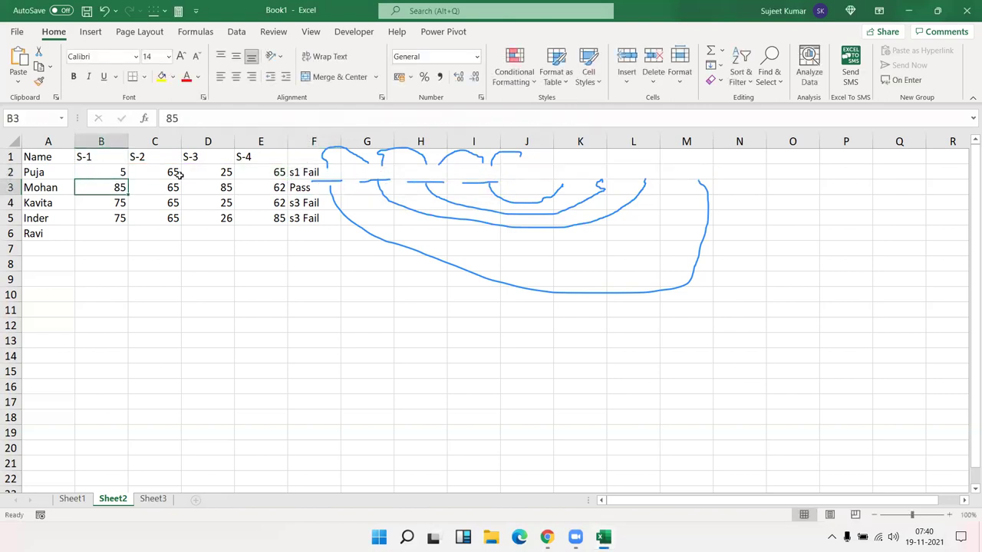
Step: Review F2's result texts Pass through s2 Fail, then reselect F2 with the Formulas tools shown
double_click(315, 175)
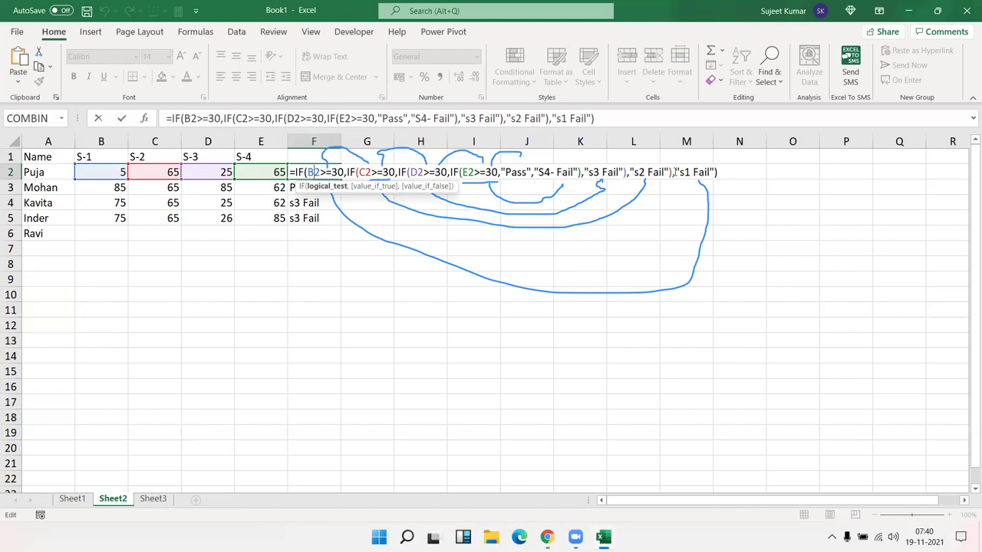
drag(675, 171, 505, 171)
key(Return)
click(318, 173)
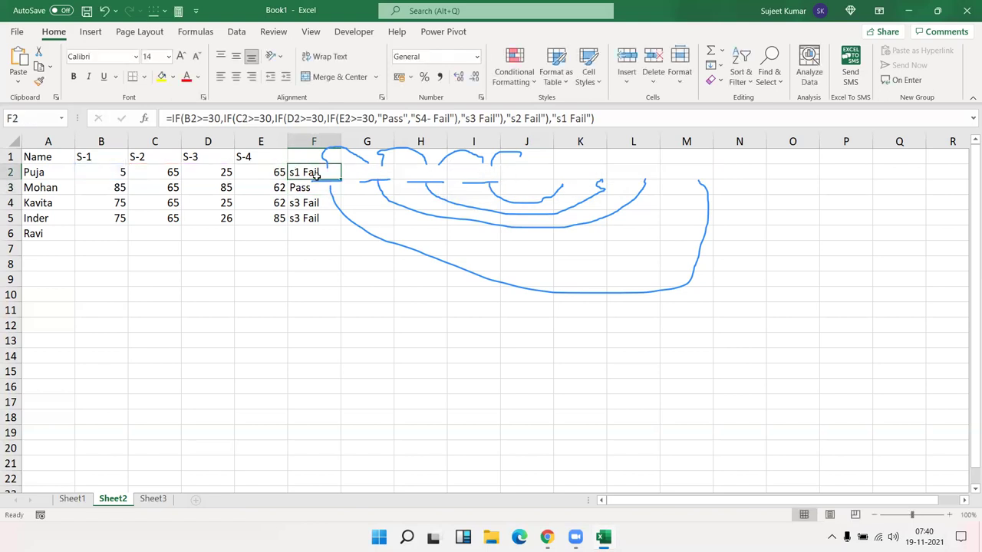
click(195, 32)
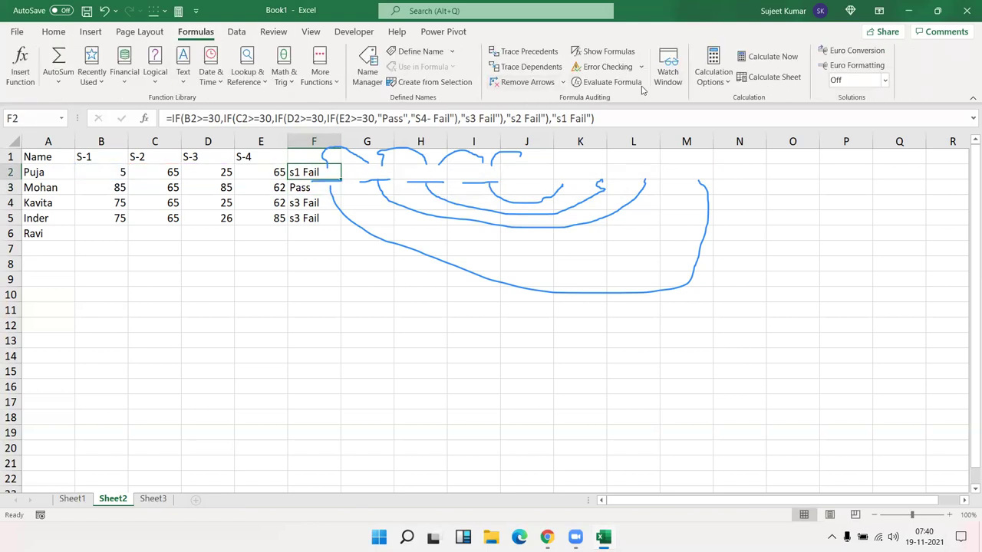
Step: Evaluate F2 step by step: B2 becomes 5, 5>=30 is FALSE, resolving to s1 Fail
click(607, 82)
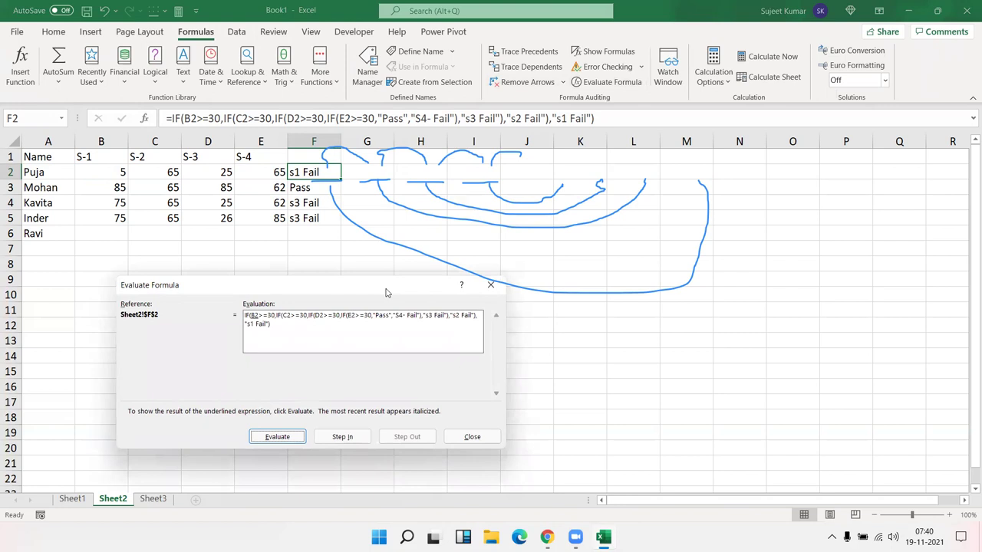
drag(386, 292, 337, 265)
click(227, 409)
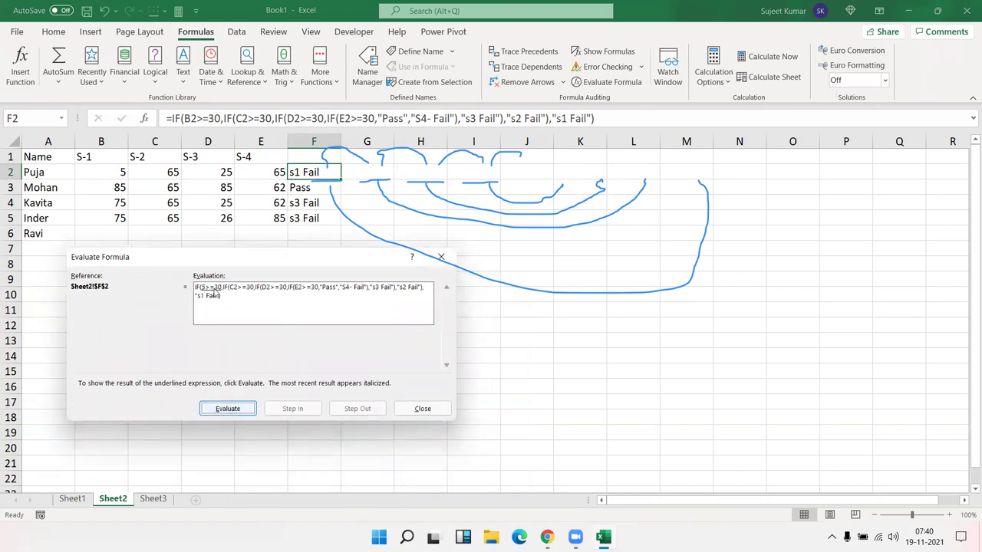
click(228, 408)
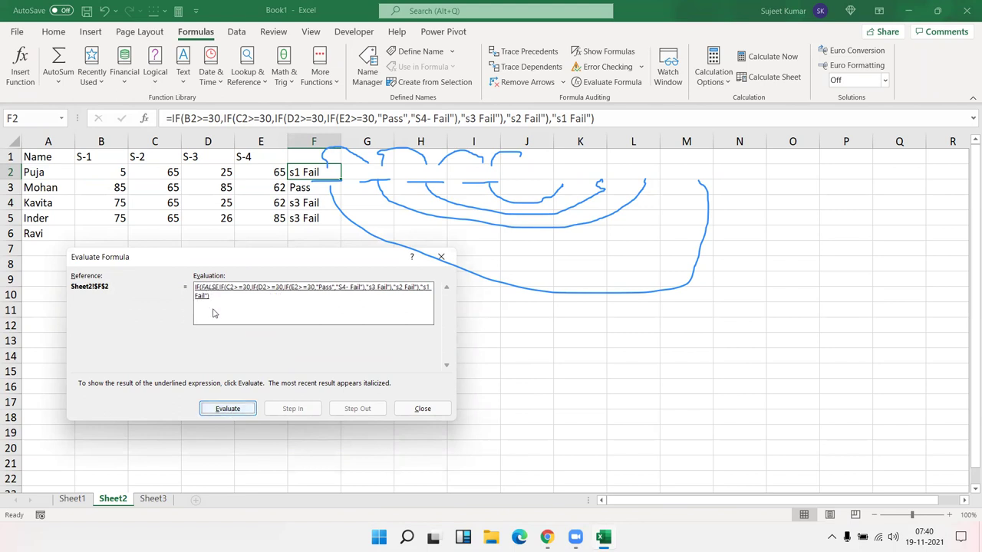
click(228, 408)
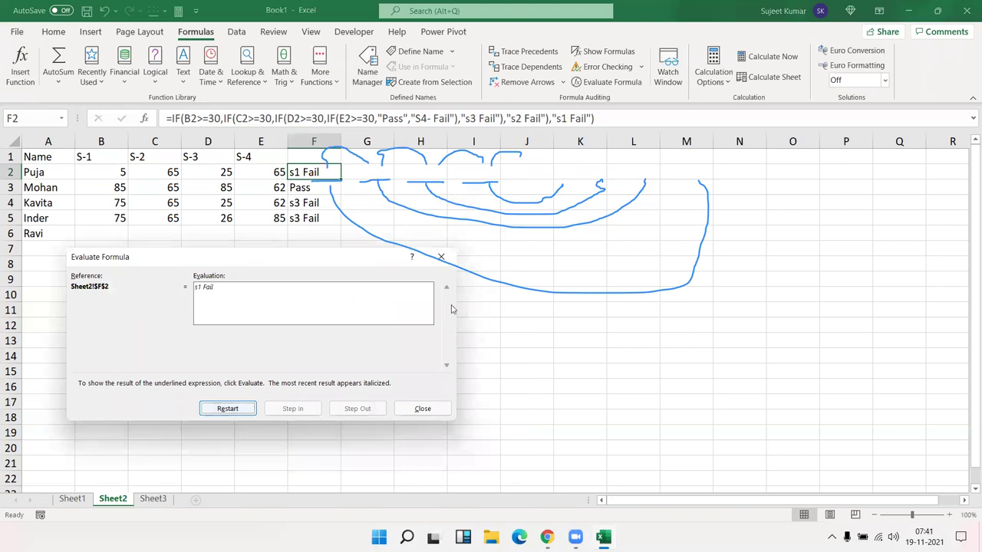
click(441, 257)
Step: Change the S-1 score in B2 to 50 and select F2
double_click(116, 170)
text(0)
key(Return)
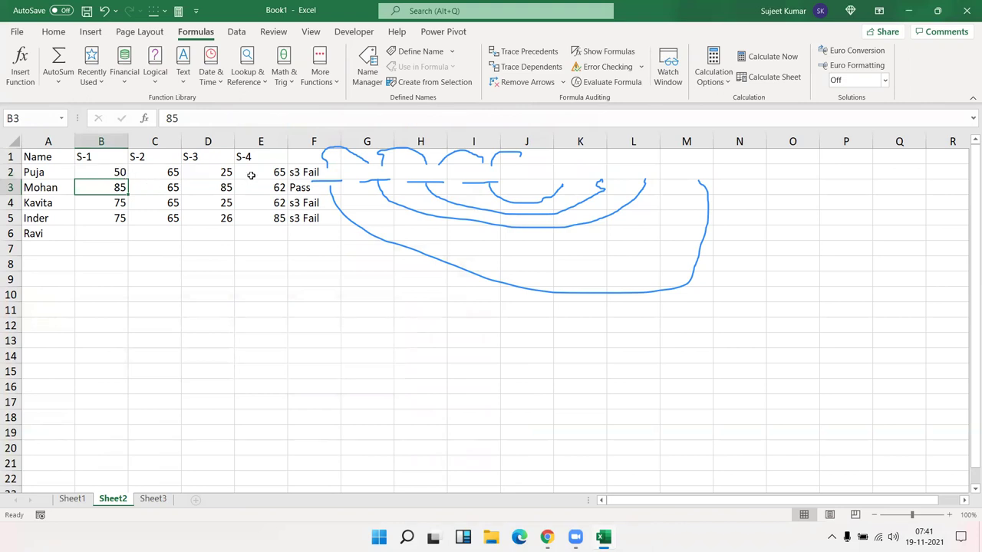
click(319, 169)
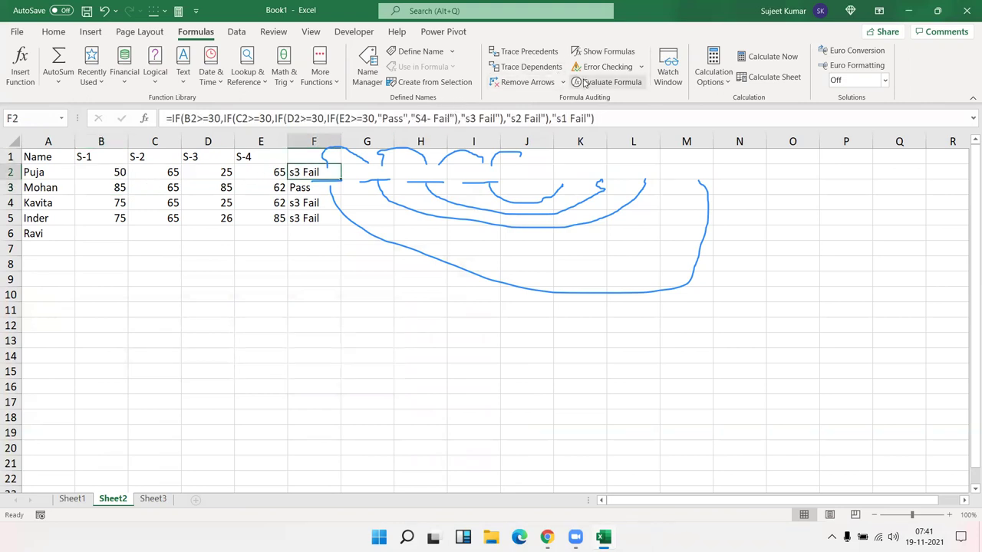
Step: Evaluate F2 step by step: C2 65 passes, D2 25 fails, resolving to s3 Fail
click(606, 82)
click(217, 410)
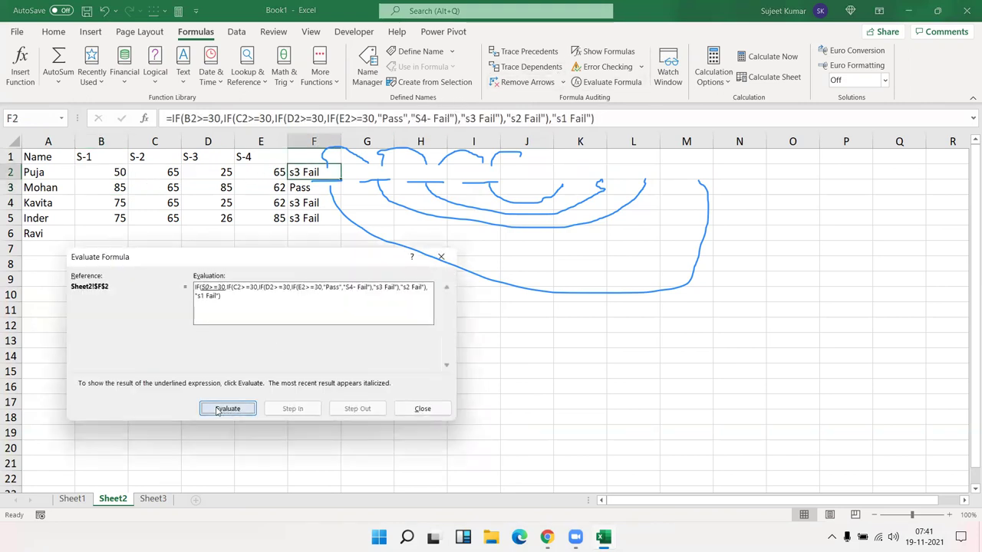
click(217, 410)
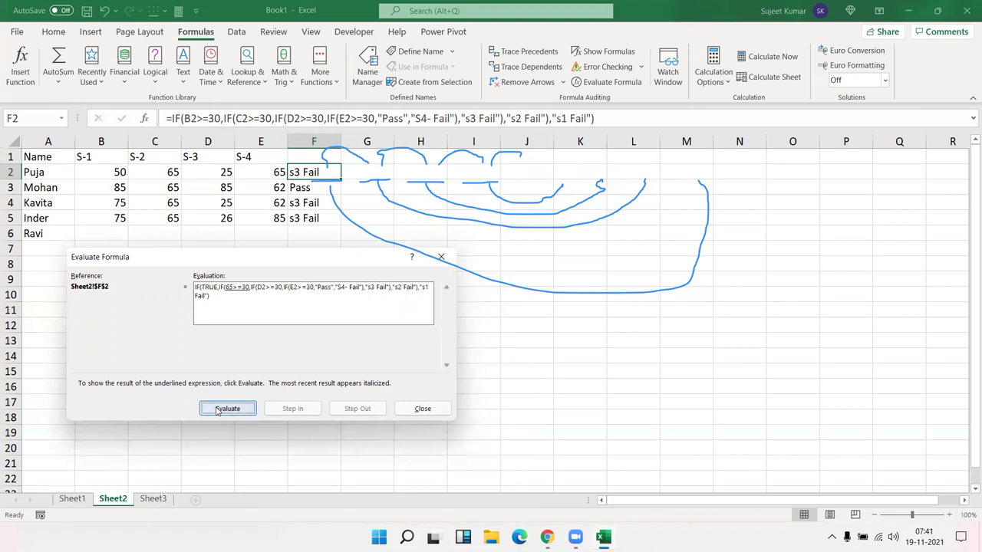
click(218, 410)
click(217, 410)
click(217, 410)
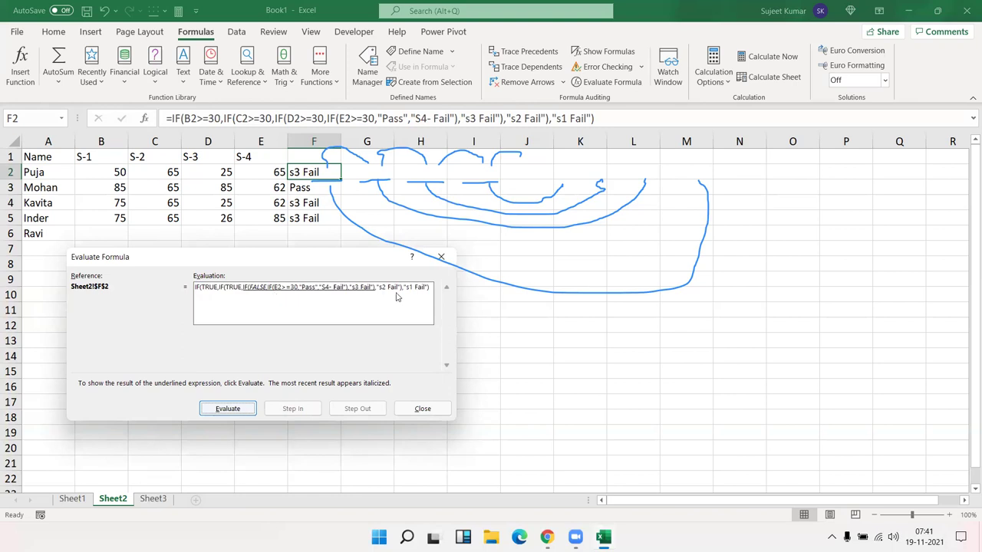
click(240, 413)
click(240, 412)
click(240, 412)
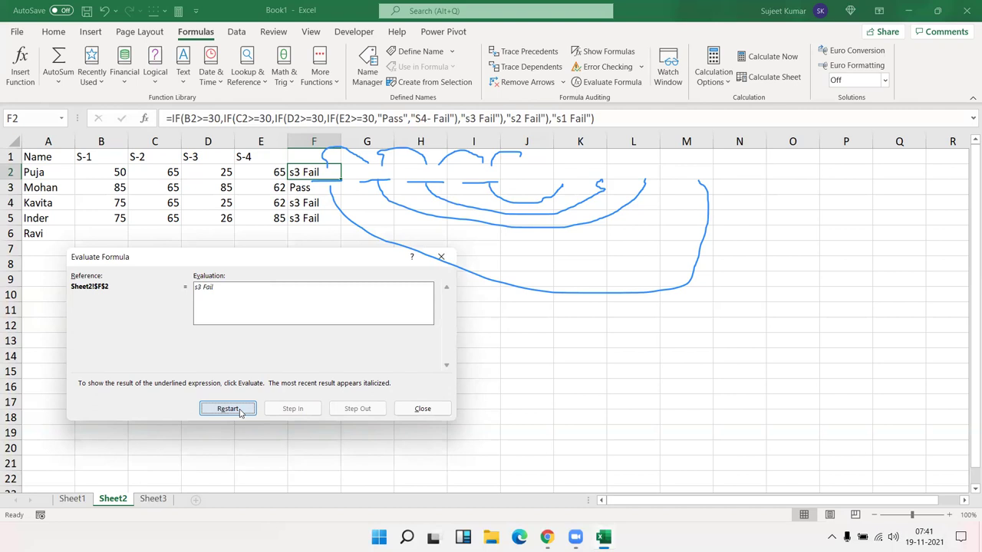
click(415, 414)
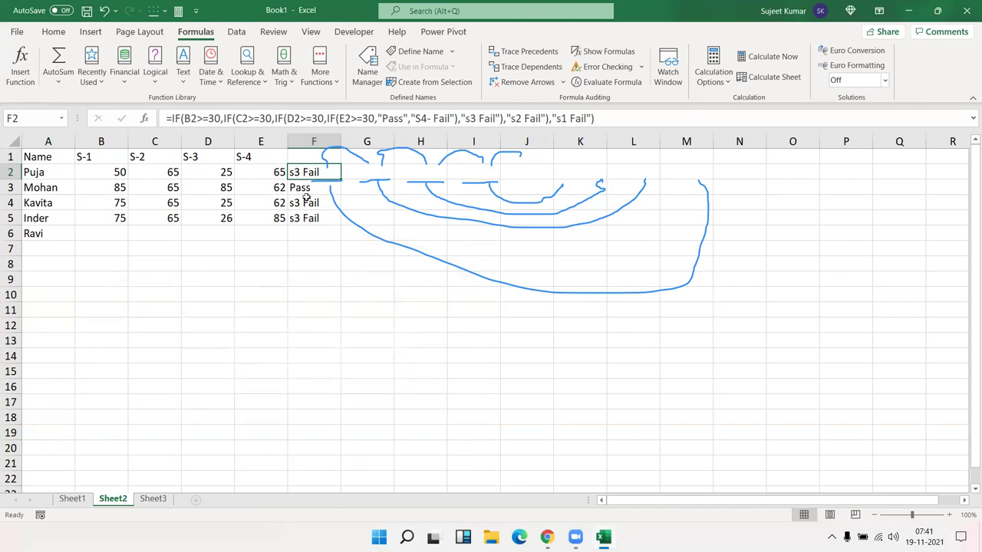
Step: Select headings B1:E1 and review F2's nested IF, committing it unchanged
drag(92, 156, 253, 155)
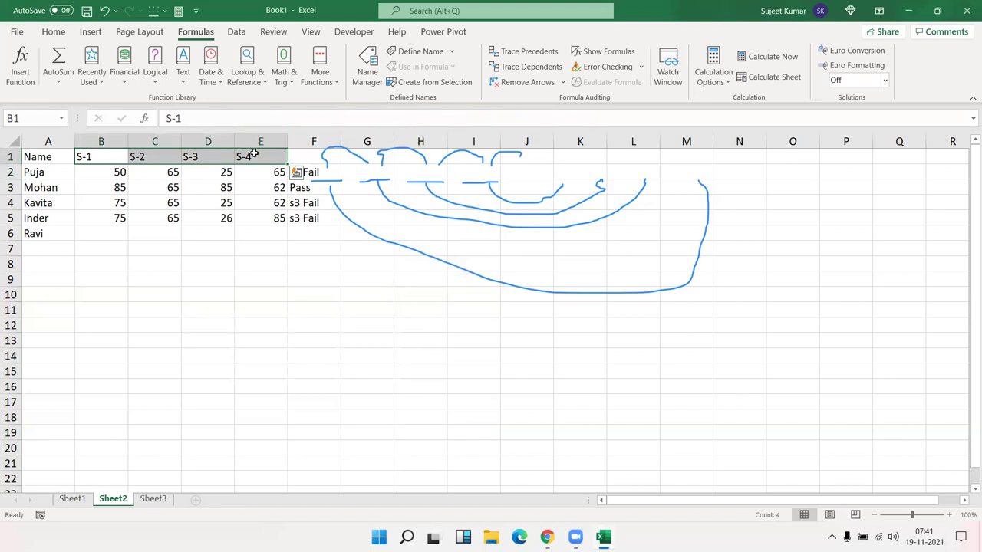
double_click(315, 172)
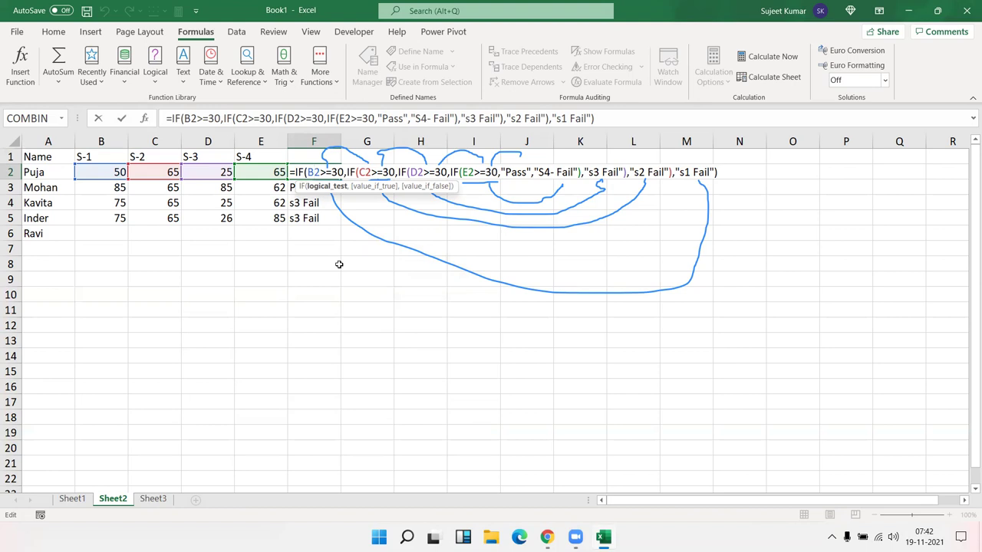
key(ctrl+Return)
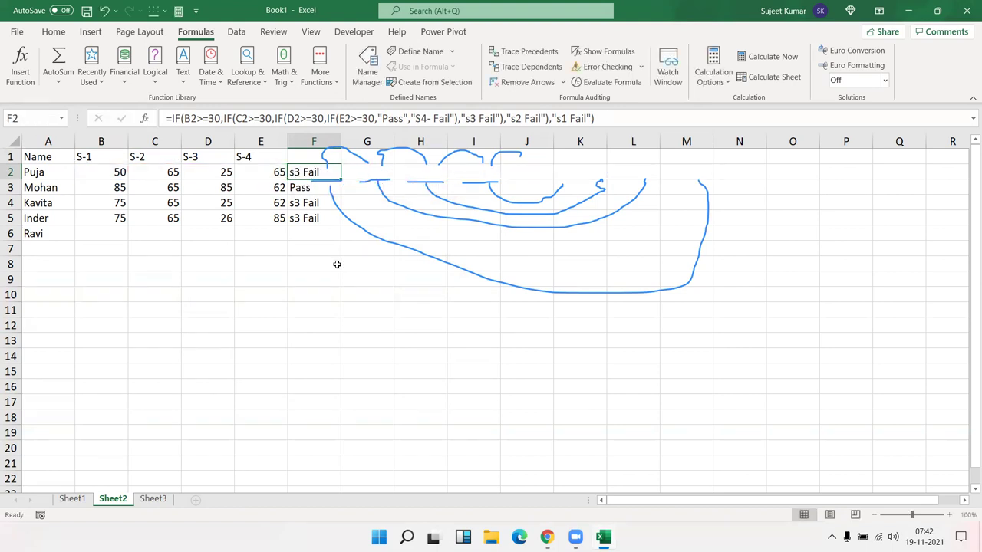
Step: Move to cell A9 and bring up its right-click menu
click(92, 311)
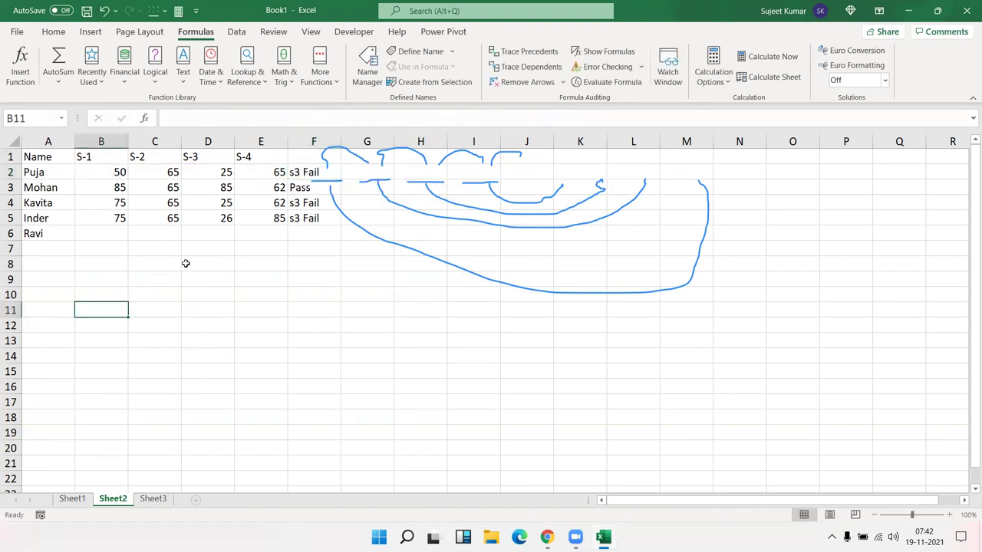
click(55, 293)
key(Up)
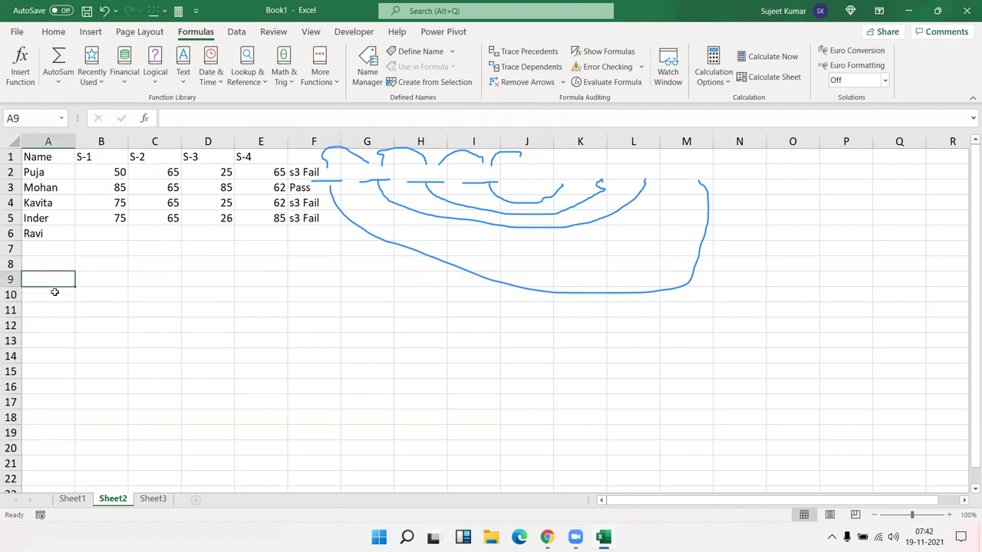
right_click(54, 292)
Step: Dismiss the delete options, then enter the title 'ID' in A8 and heading 'Name' in A9
key(d)
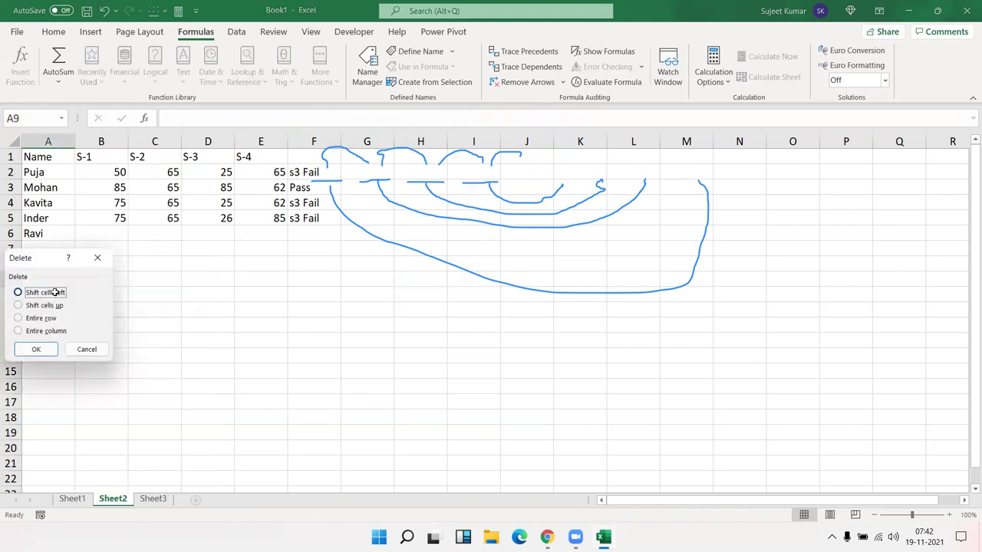
key(Return)
text(Name\)
key(Return)
key(Up)
key(Up)
text(ID)
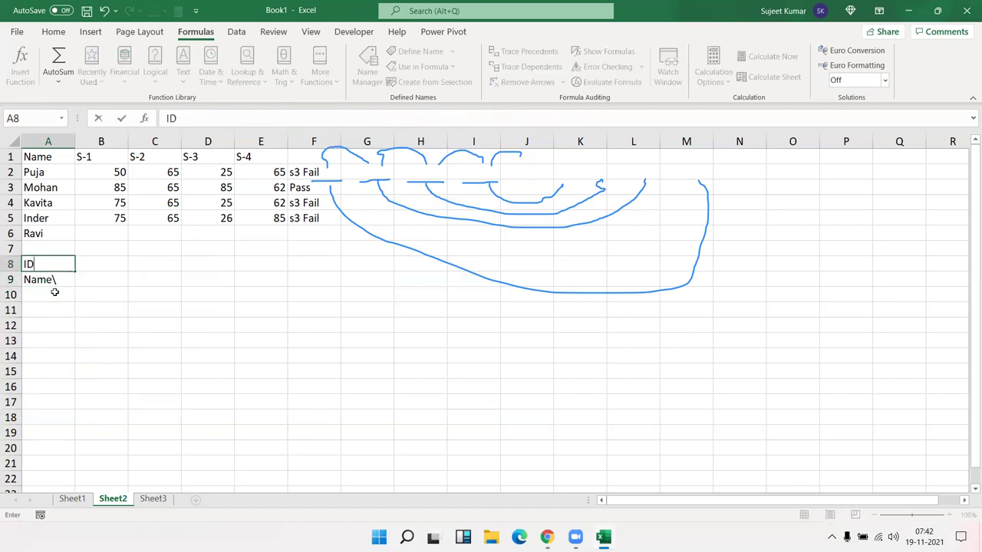
key(Return)
key(F2)
key(BackSpace)
key(Return)
key(Up)
Step: Add headings PAN, D L and Voter in B9:D9
key(Right)
text(PAN)
key(Tab)
text(N)
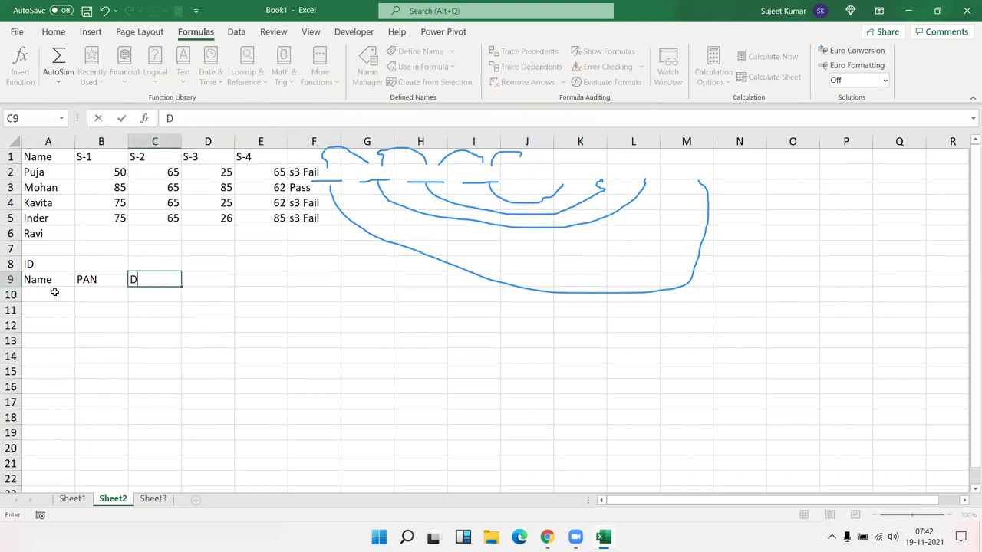
text(ew Delhi)
key(Tab)
key(Left)
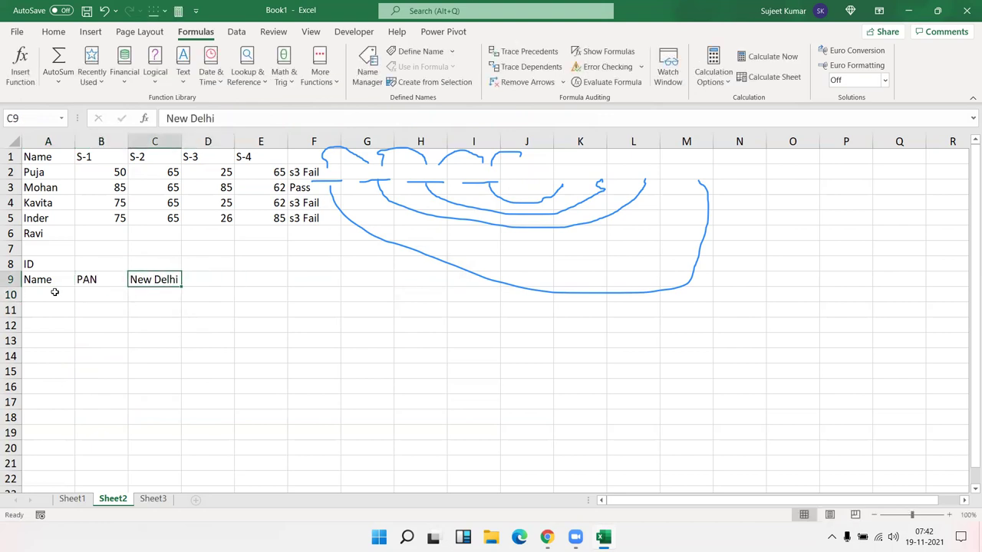
text(D L)
key(Tab)
text(Voter)
key(Tab)
Step: Add headings UID, Pass and Status in E9:G9
text(PAN)
key(BackSpace)
key(BackSpace)
key(BackSpace)
text(UID)
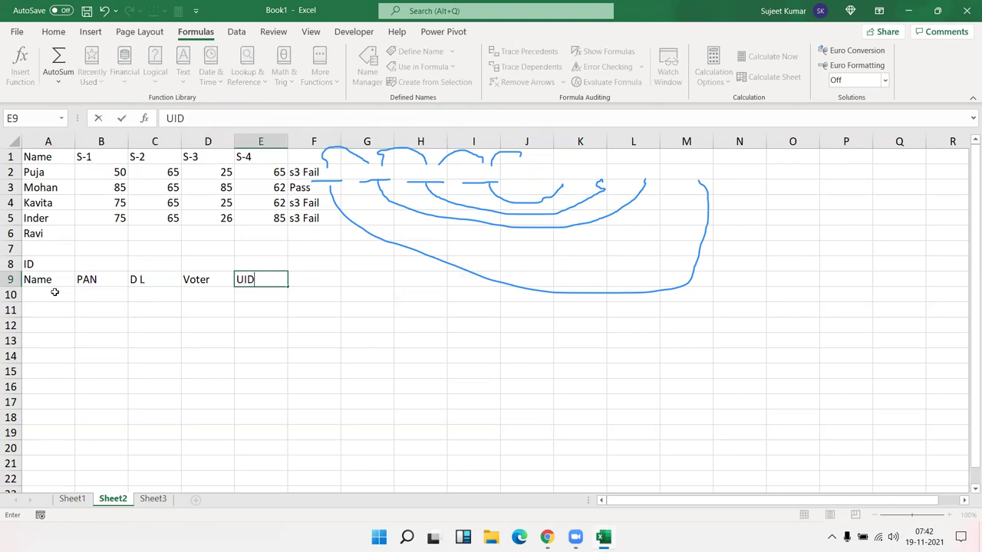
key(Tab)
text(PAss)
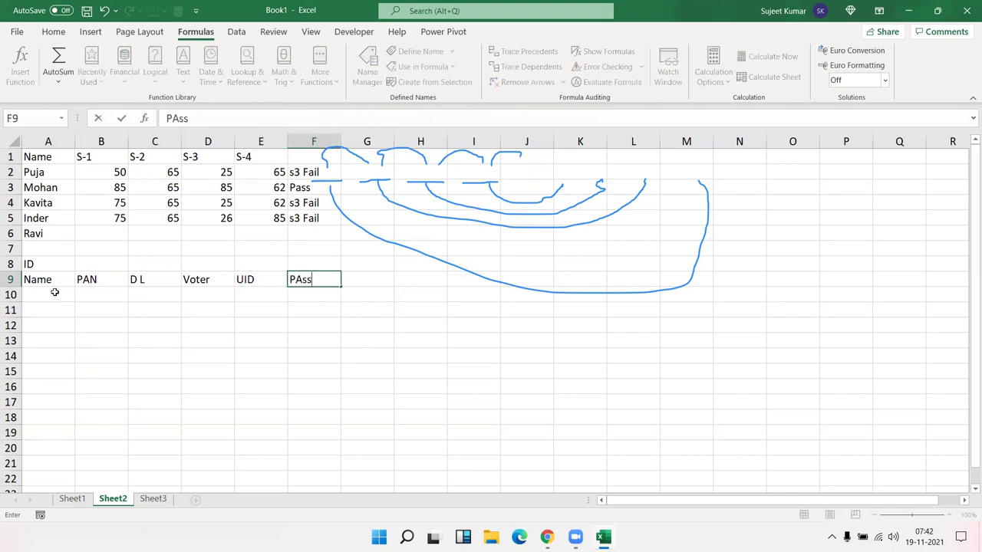
key(Up)
key(Down)
key(Down)
key(Up)
key(Right)
text(Status)
key(Return)
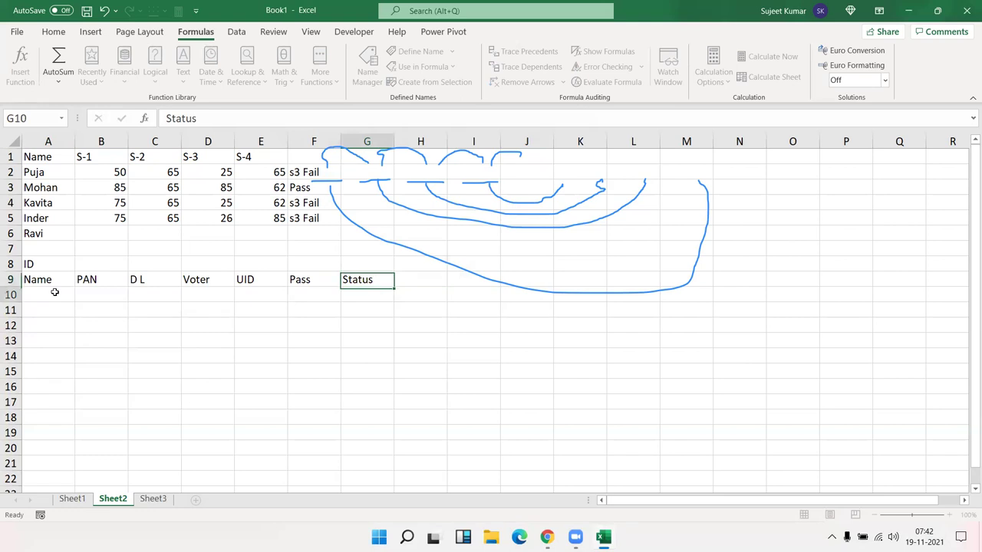
key(Left)
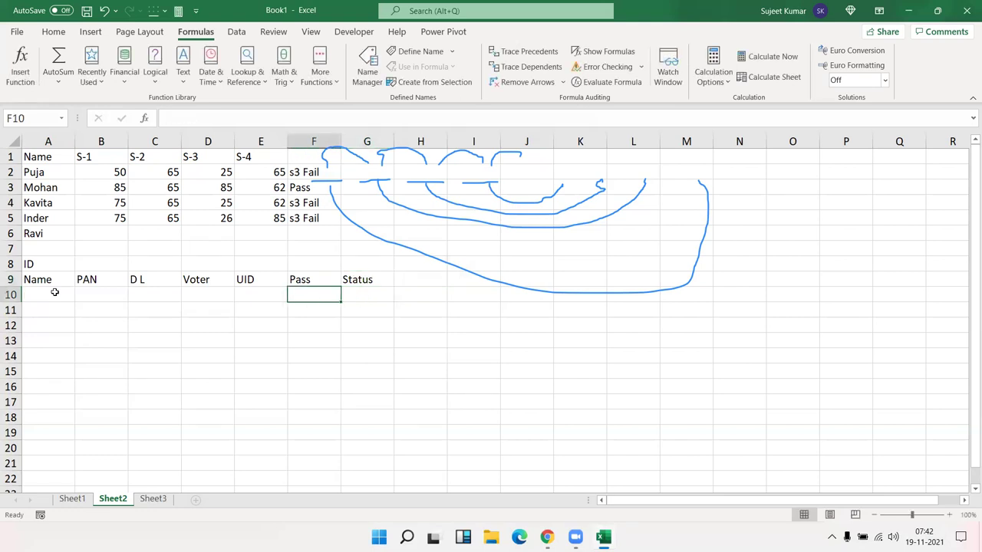
Step: Enter Y under PAN in B10 and under UID in E10 for row 10
key(Left)
key(Left)
key(Left)
key(Left)
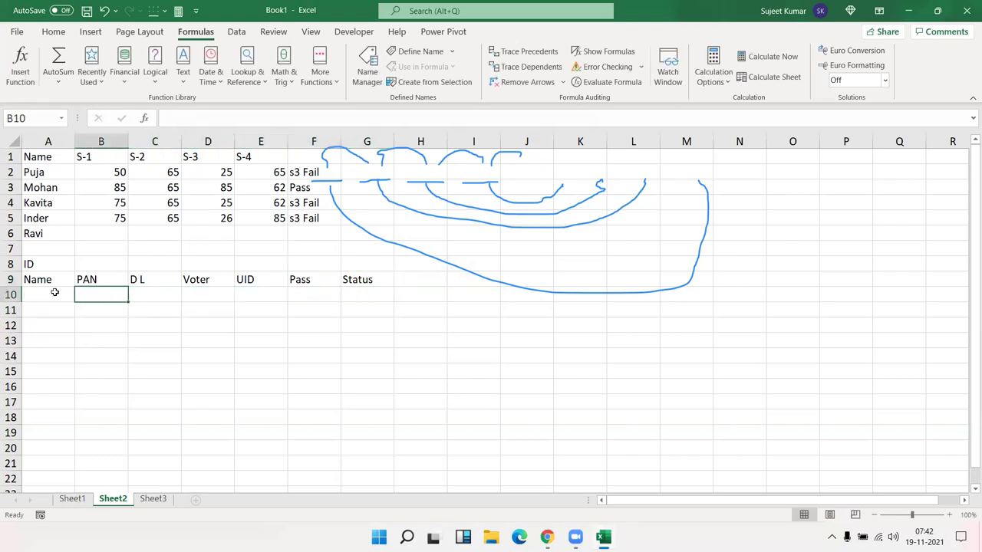
text(Y)
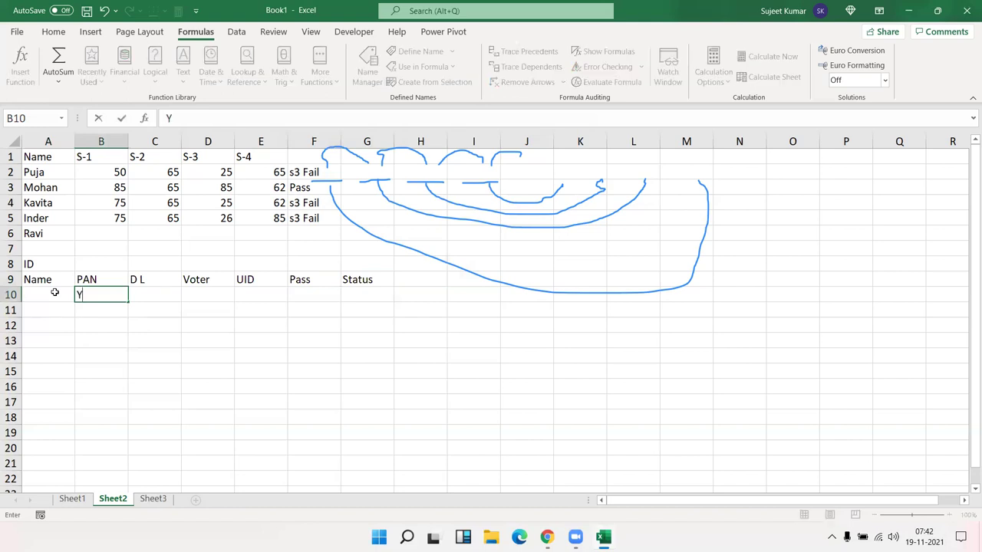
key(Right)
key(Right)
key(Right)
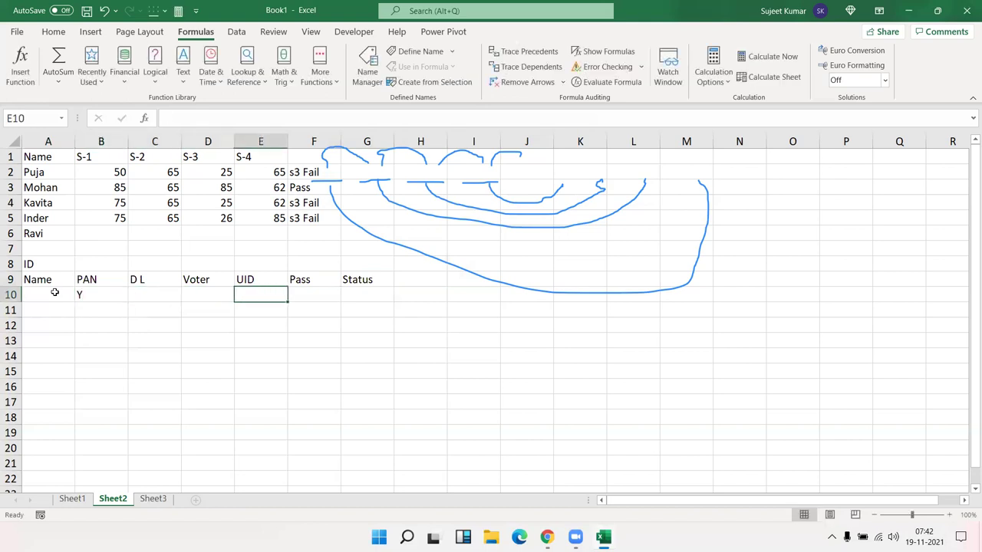
text(Y)
key(Return)
key(Left)
key(Left)
key(Left)
key(Left)
Step: Type the first student's name in A10, briefly clearing then restoring the Y in B10
click(54, 292)
double_click(54, 292)
text(Puja)
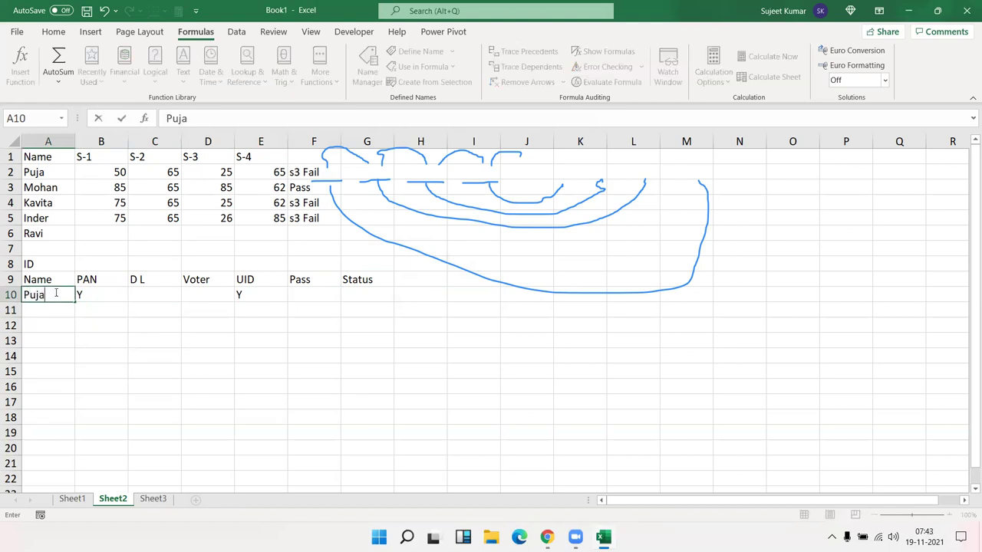
key(Right)
key(Delete)
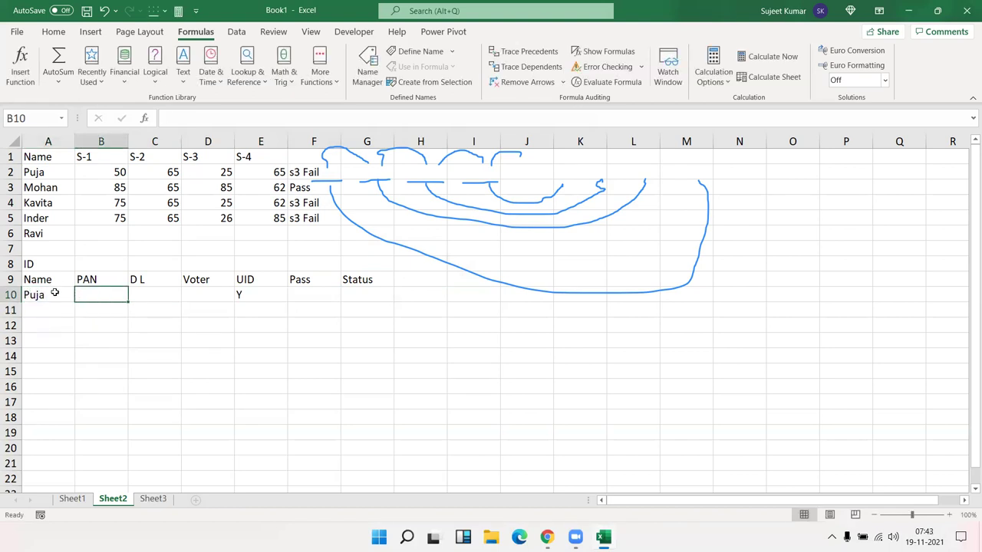
key(ctrl+z)
key(Right)
key(Right)
key(Right)
key(Right)
key(Right)
key(Left)
key(shift+Left)
key(shift+Left)
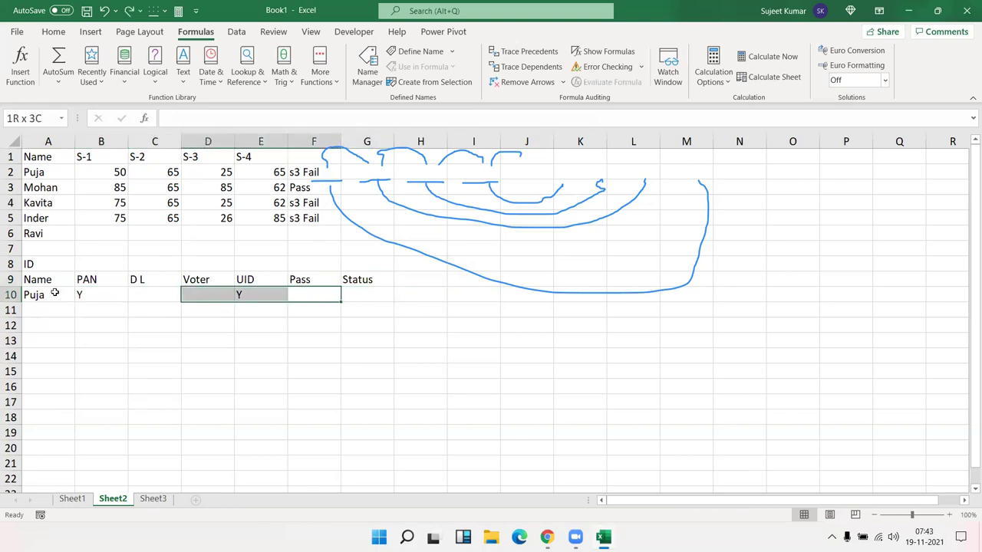
key(shift+Left)
key(shift+Left)
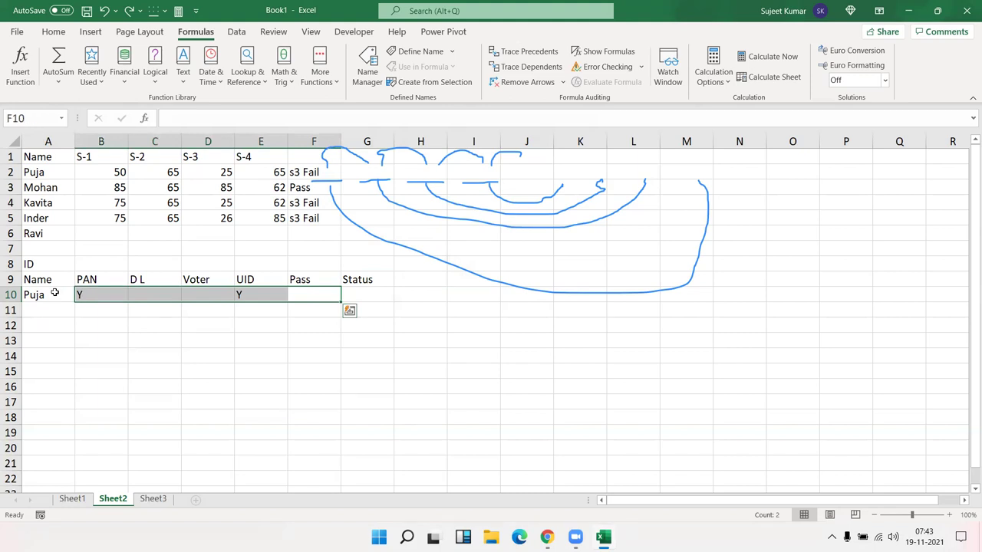
Step: Try OK, then Pending, in Status cell G10, and clear G10 again
key(Right)
text(OK)
key(Return)
key(Up)
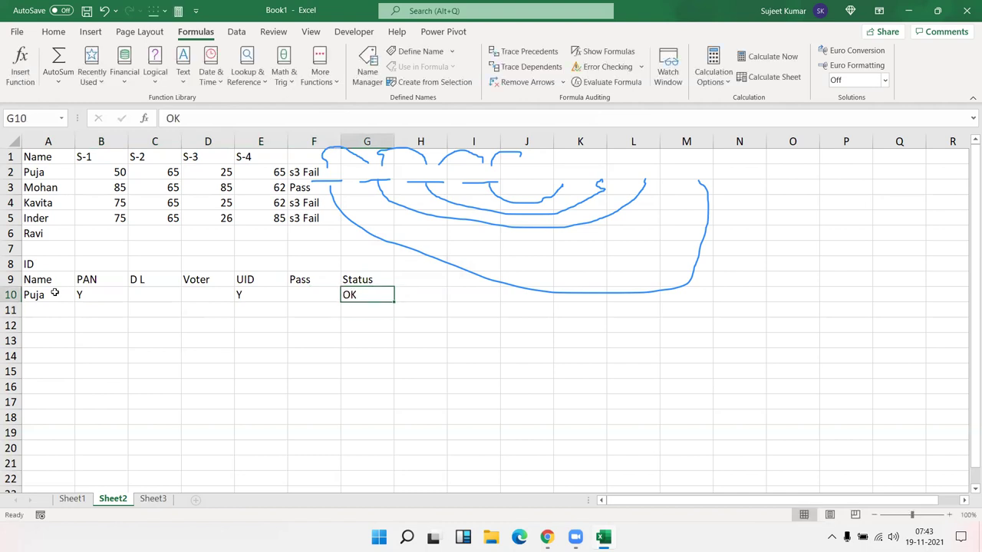
text(Pend)
key(BackSpace)
text(ding)
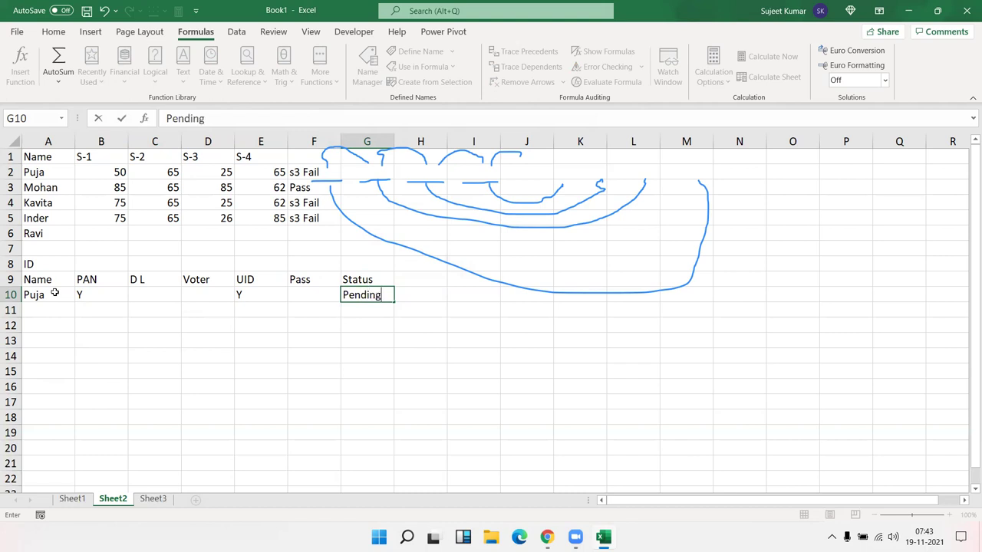
key(Return)
key(Up)
key(Delete)
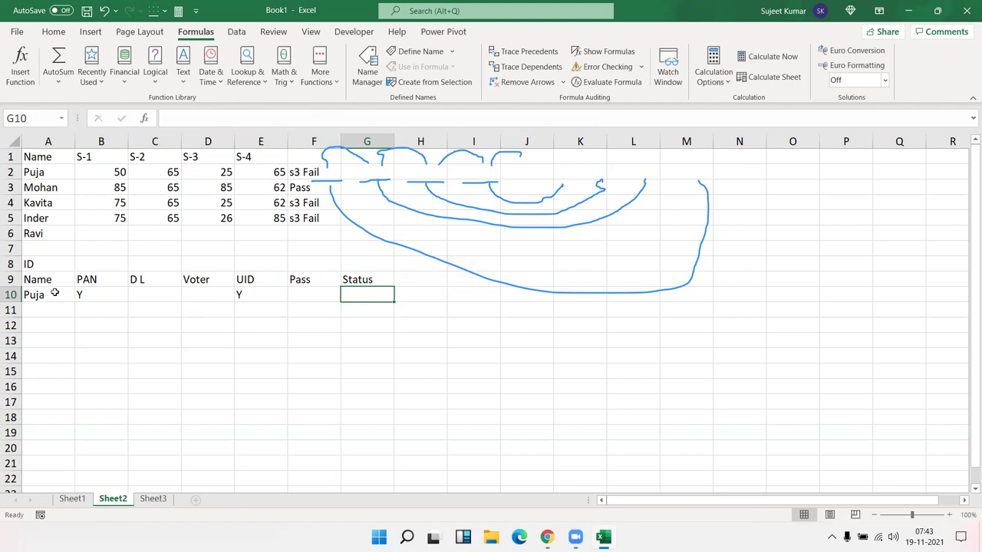
Step: Abandon an =OR entry in G10 and start an =IF( formula instead
text(=)
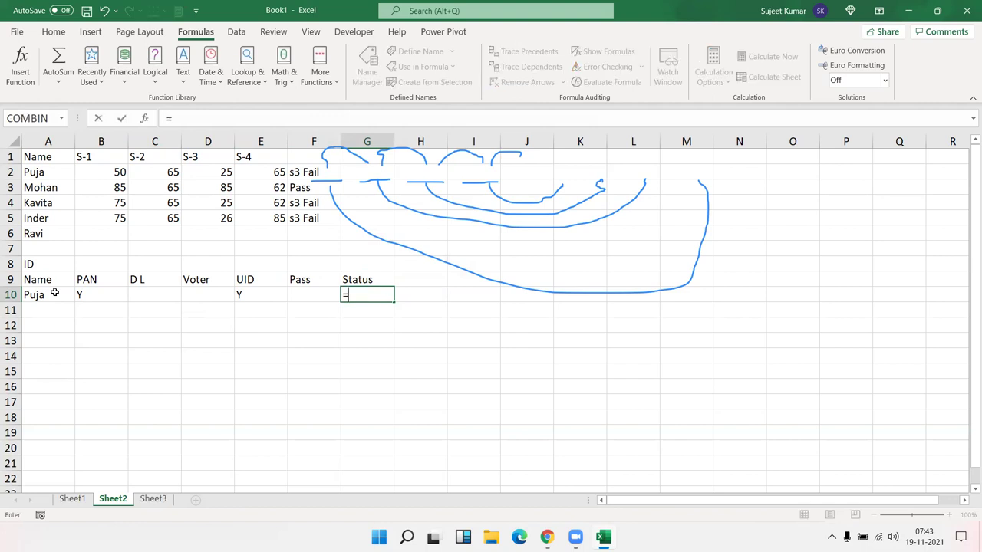
text(or)
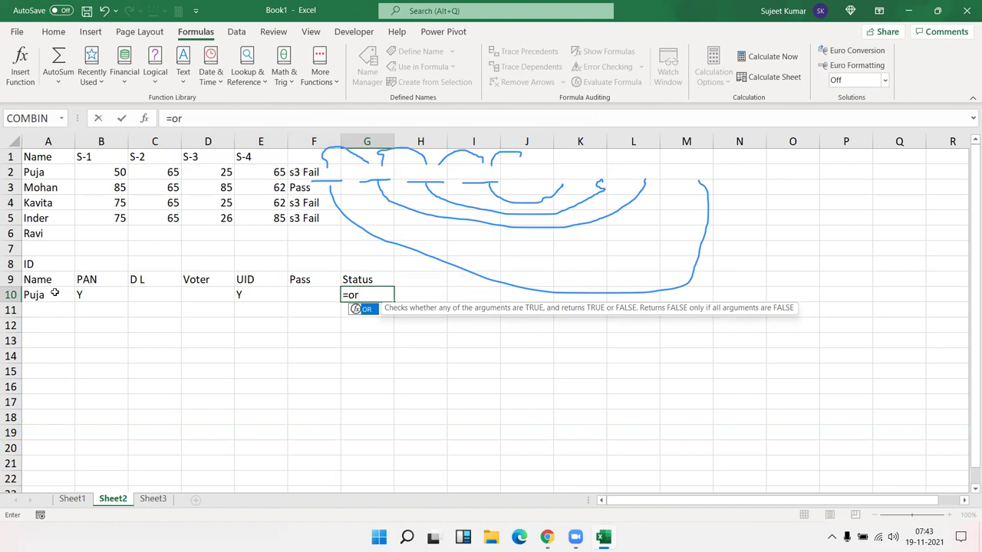
key(Escape)
key(Escape)
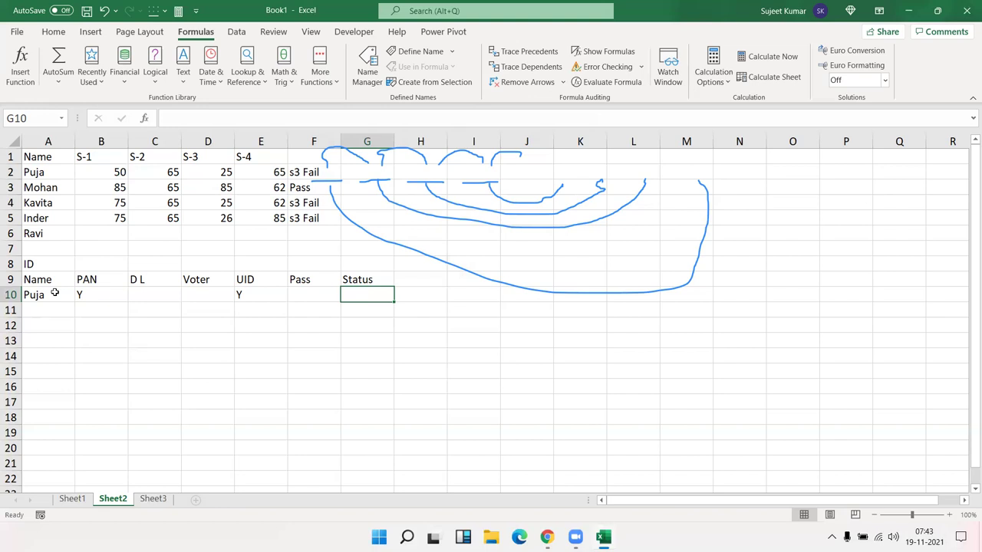
text(=)
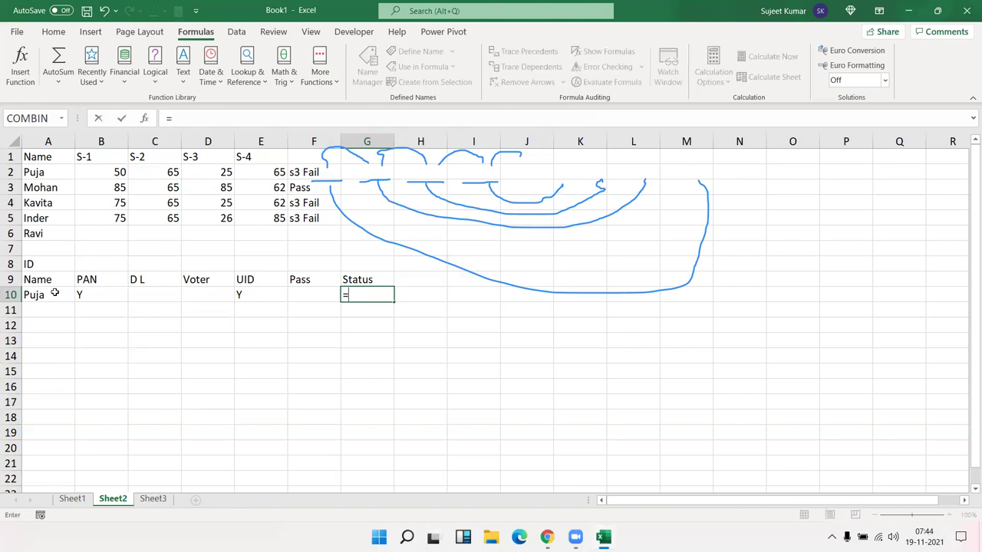
text(if)
key(Tab)
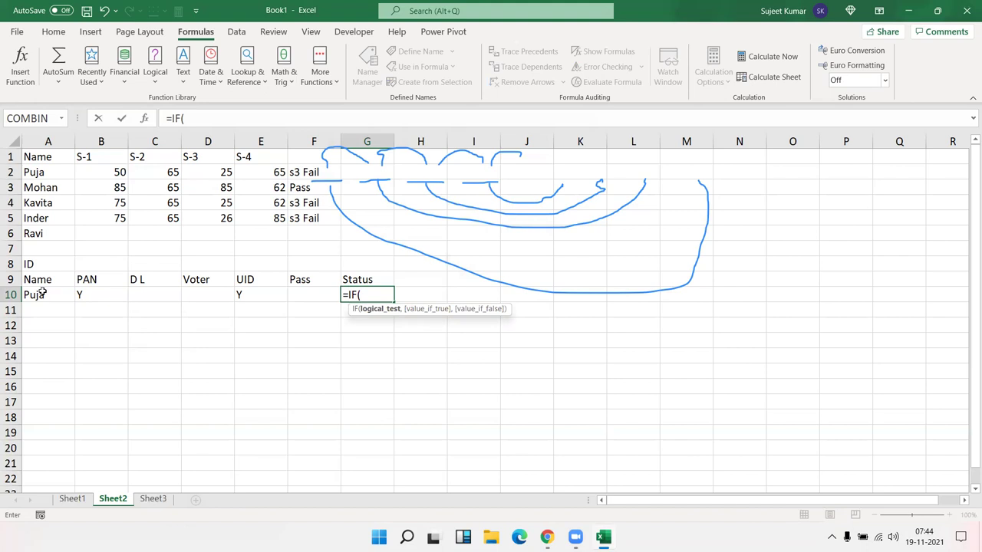
Step: Write the first tests: B10="y" returns B9, then nested C10="y" returns C9
click(87, 294)
text(="y")
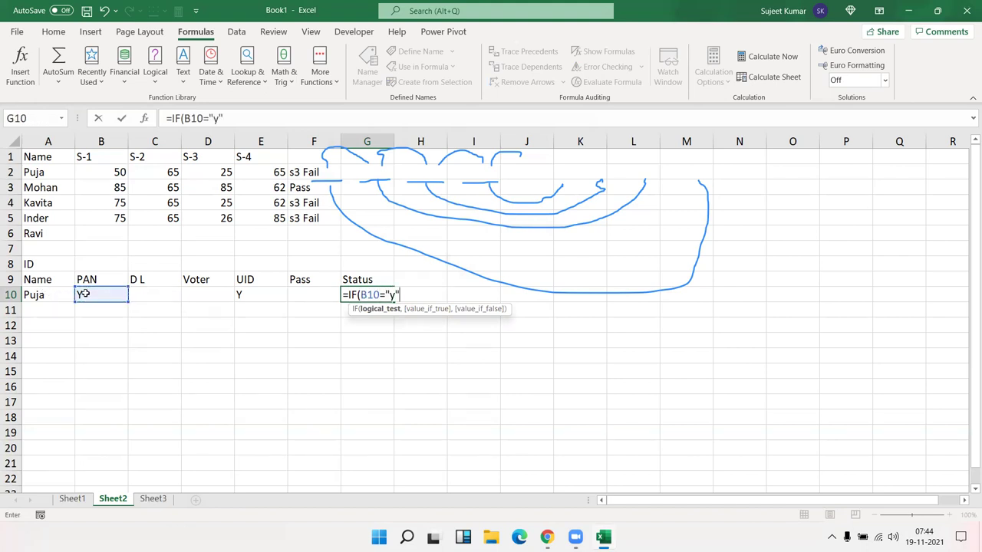
text(,)
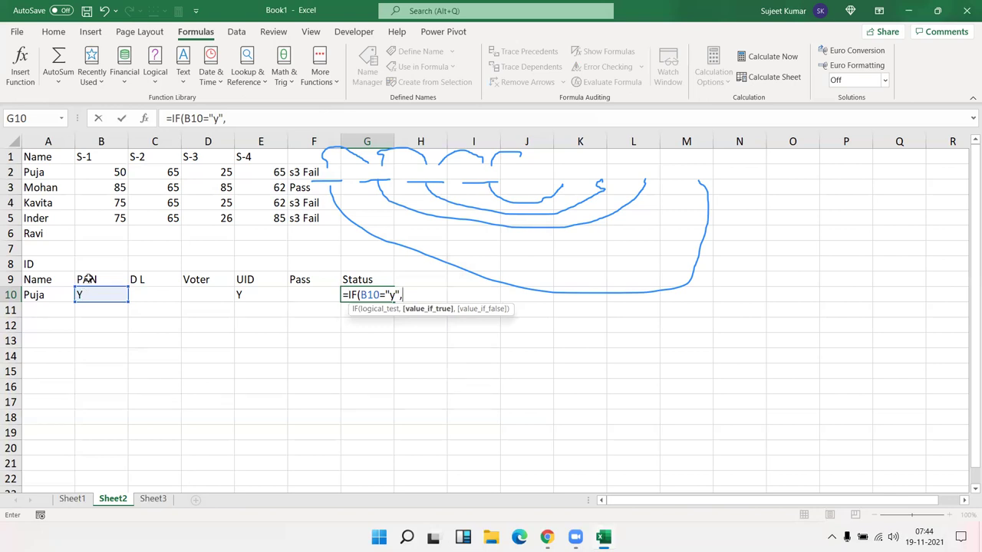
click(89, 280)
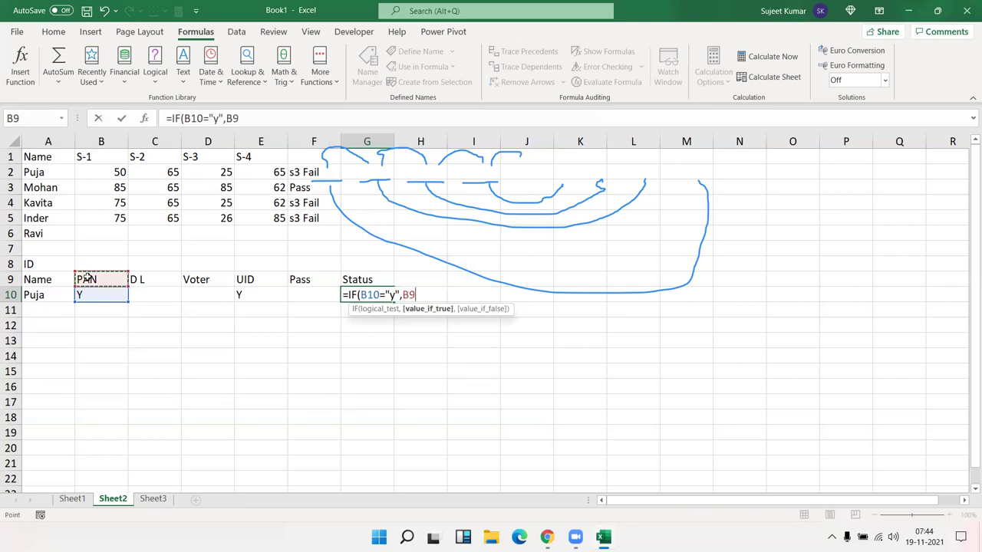
text(,)
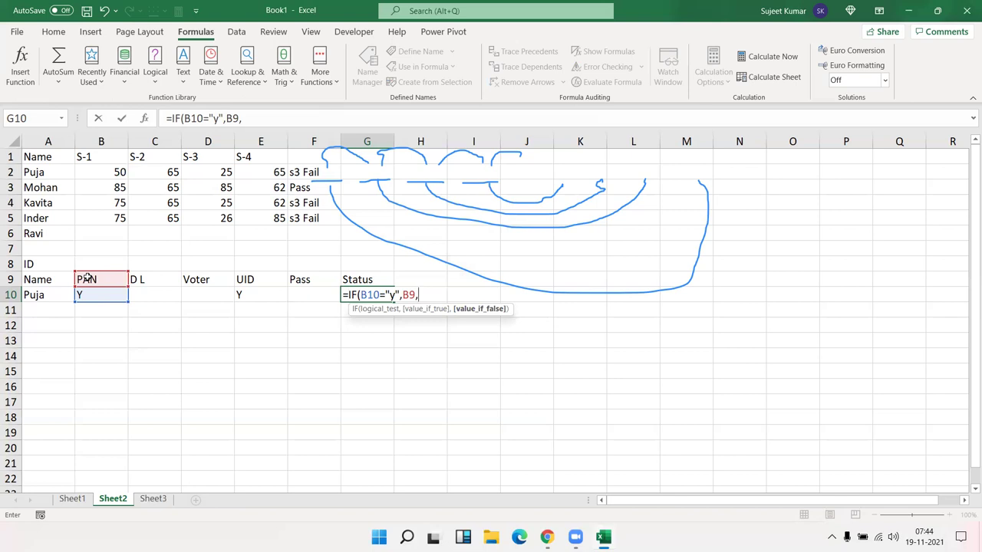
text(IF()
click(161, 295)
text(="y",)
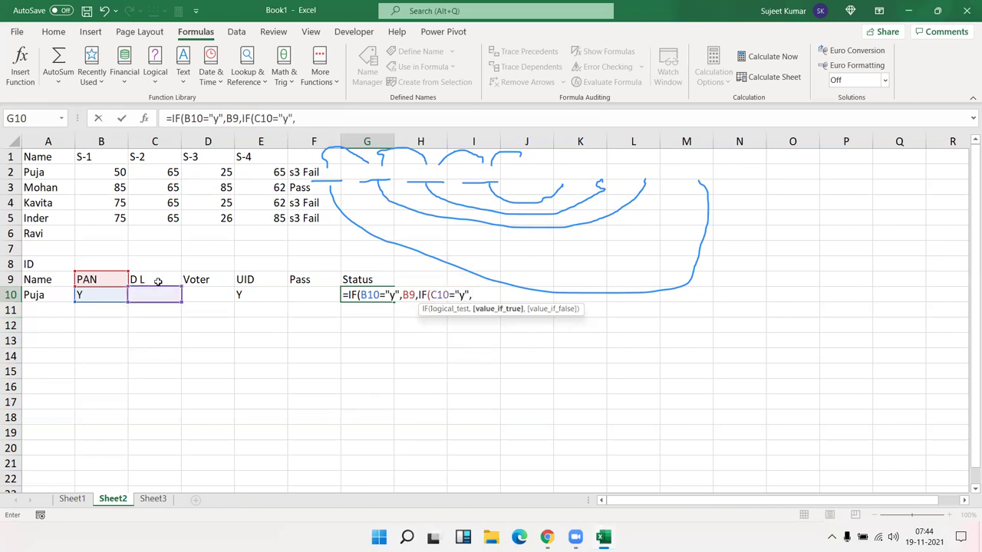
click(157, 281)
text(,)
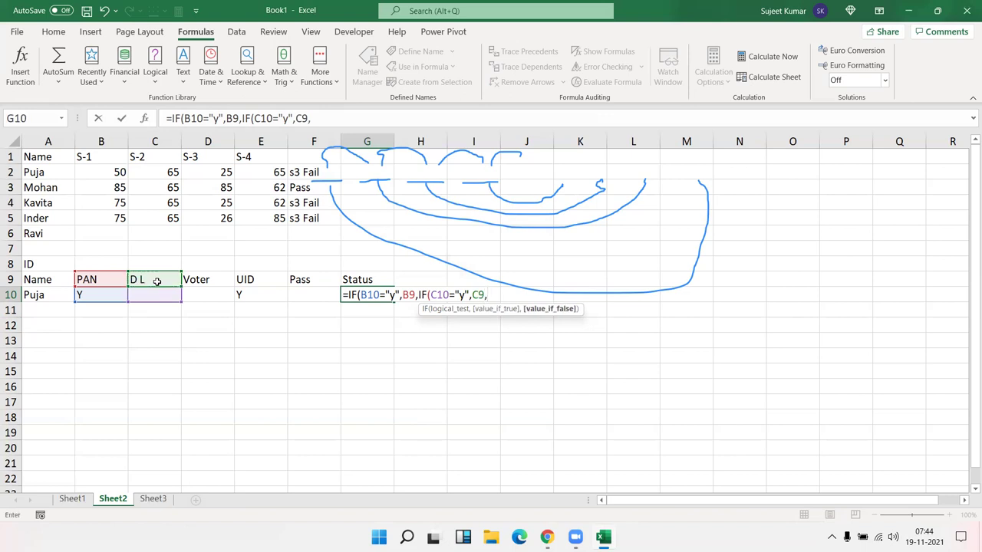
text(IF()
Step: Chain IF tests on D10, E10 and F10 returning their headers, ending with "Pending"
click(196, 292)
text(="y",)
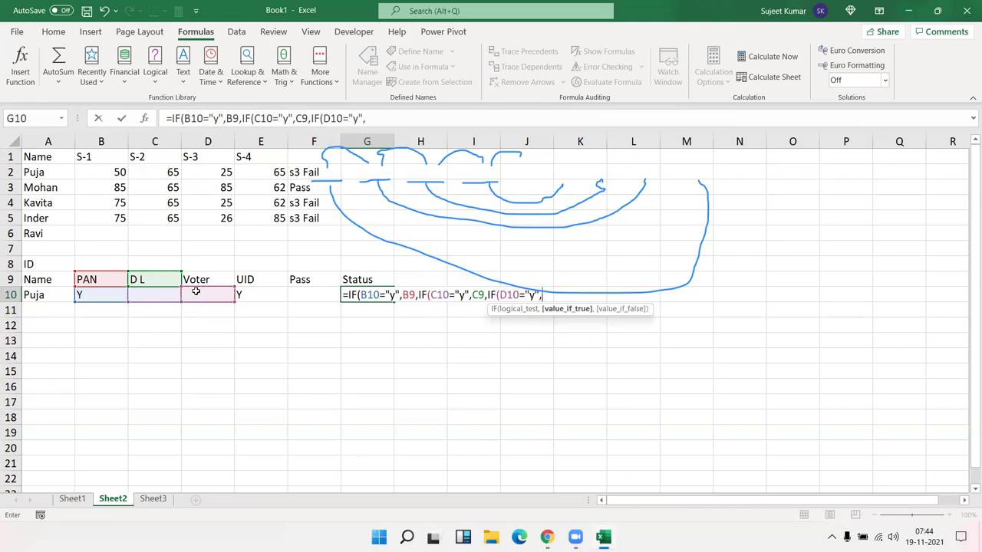
click(200, 280)
text(,IF()
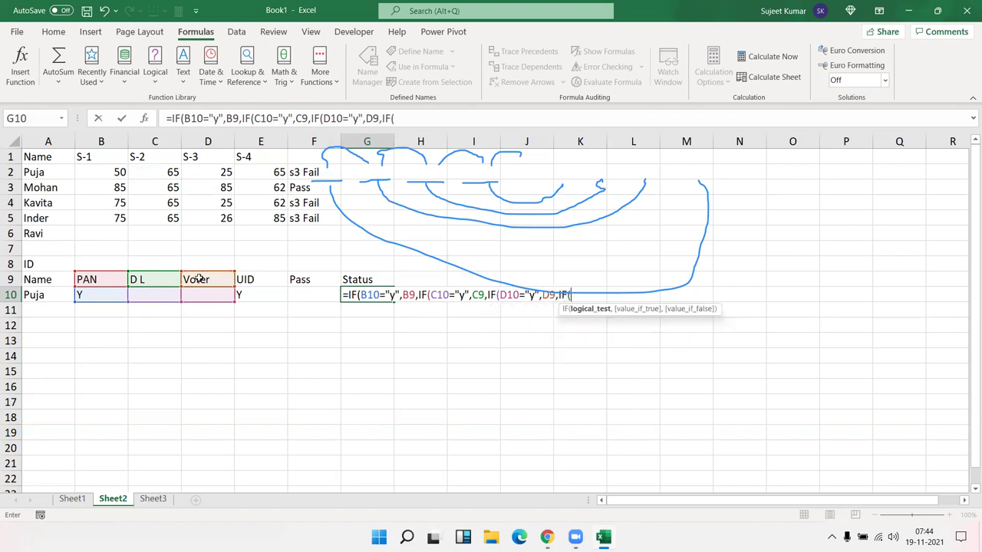
click(282, 294)
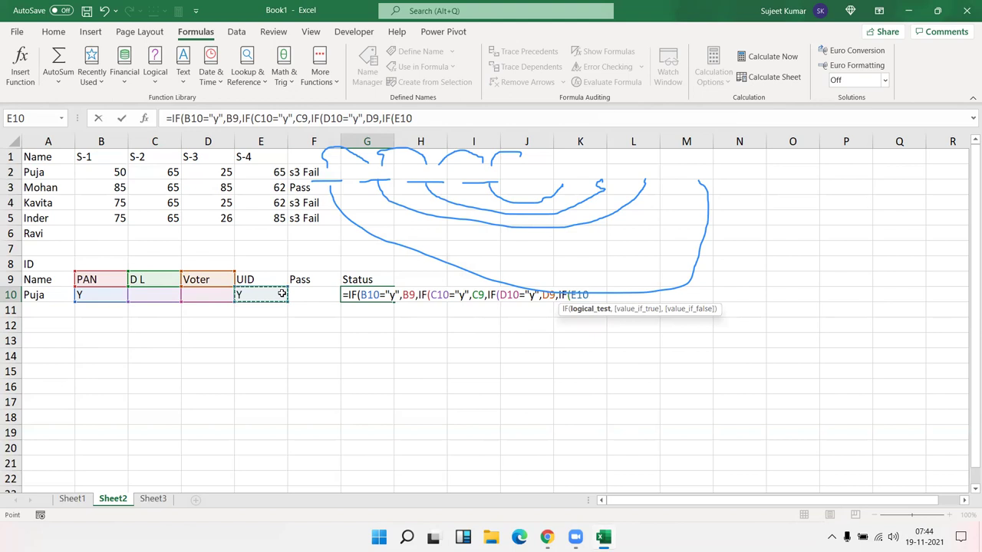
text(="y")
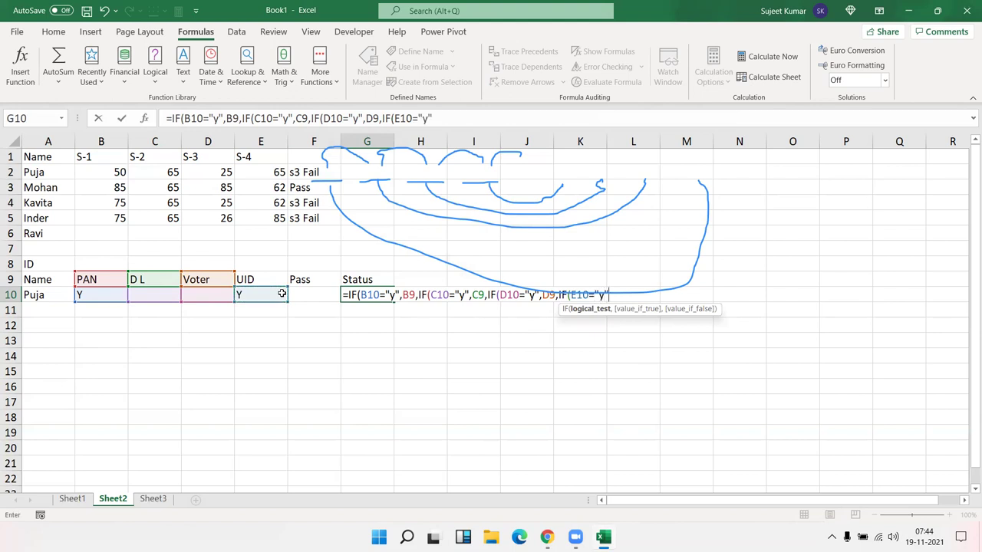
text(,)
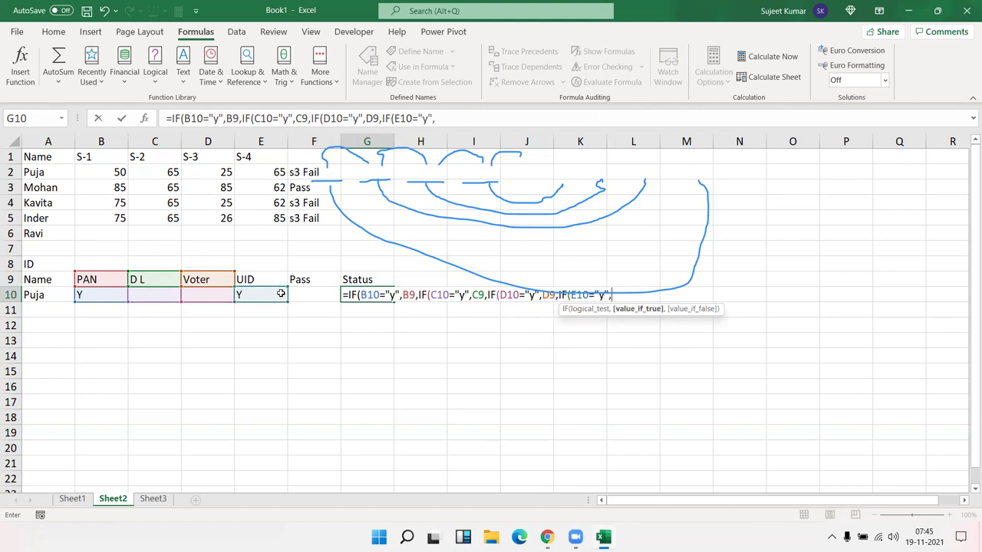
click(281, 281)
text(,)
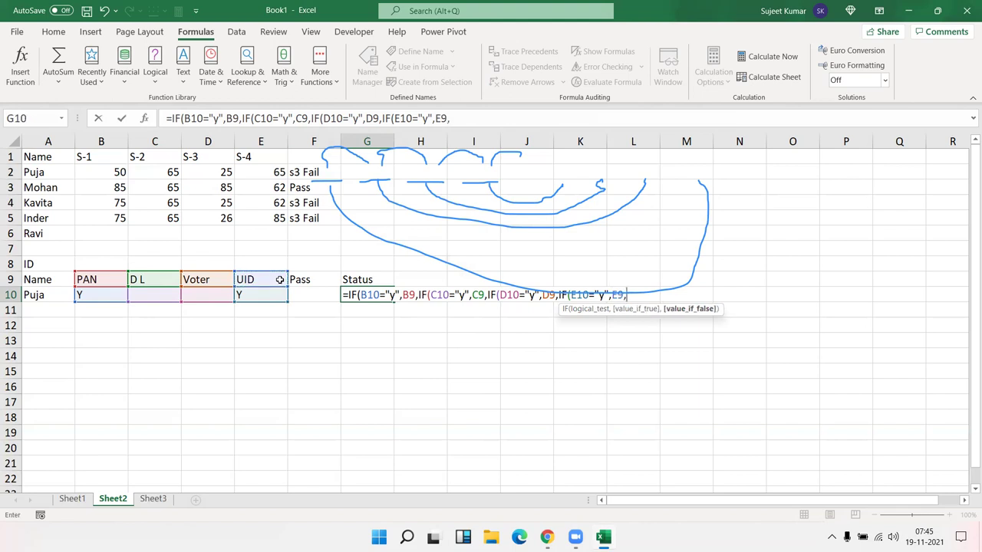
text(IF()
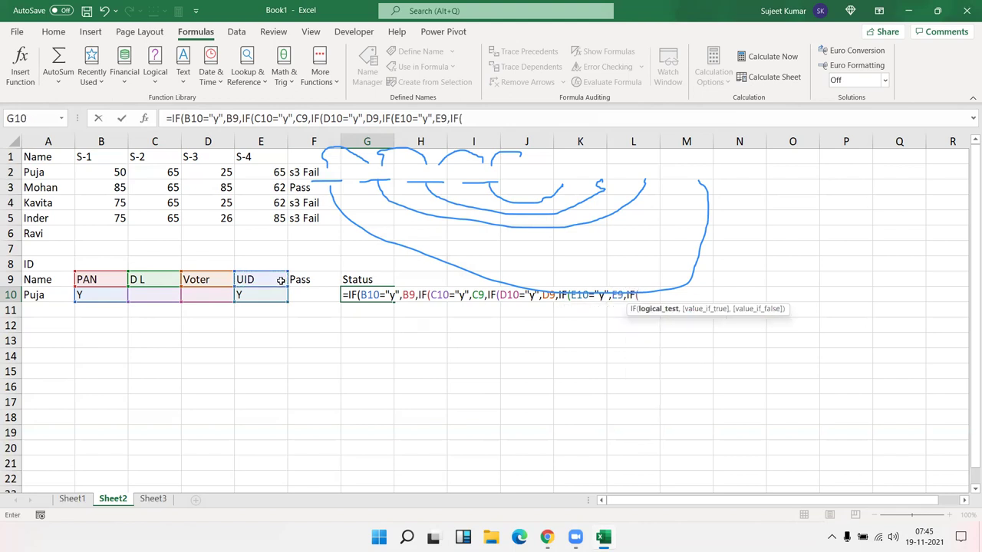
click(319, 301)
text(="y)
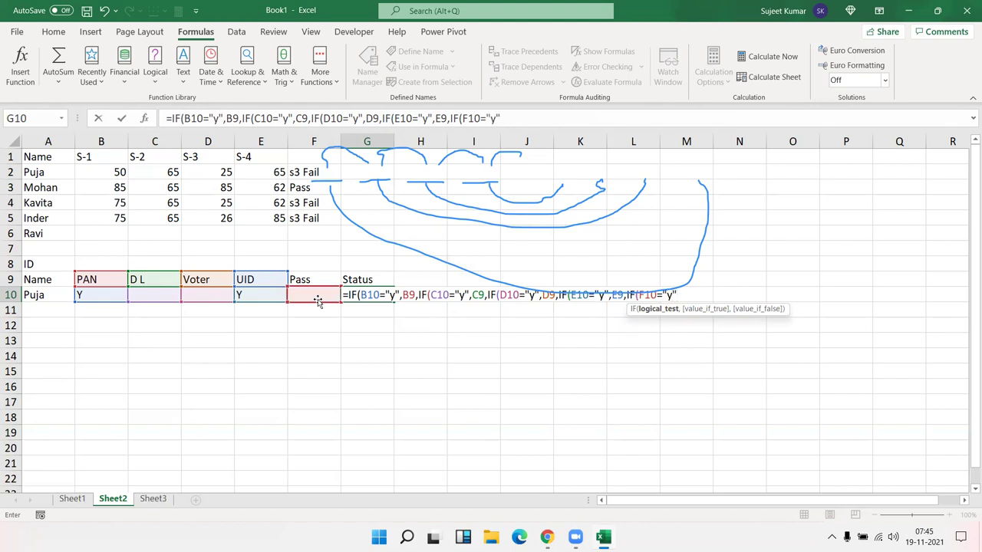
text(,)
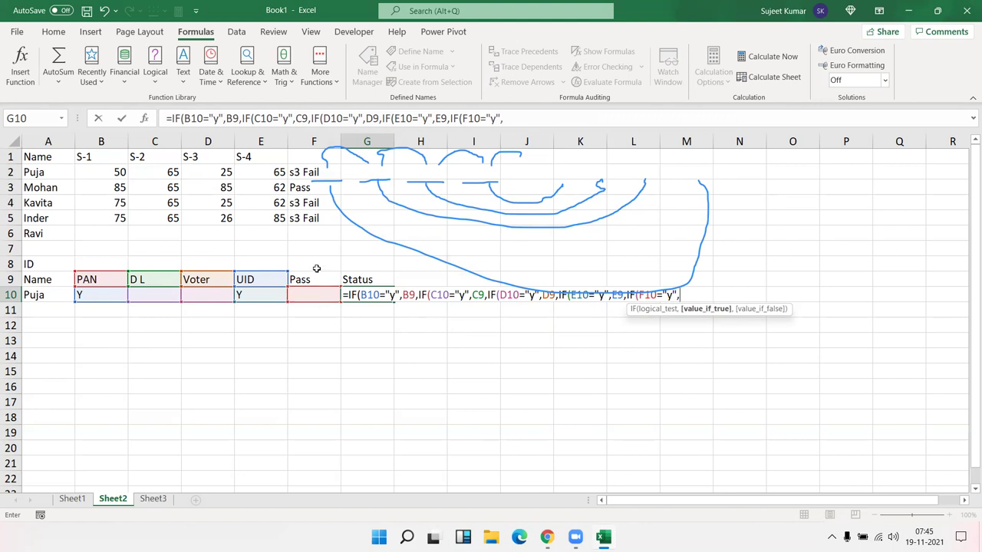
click(316, 264)
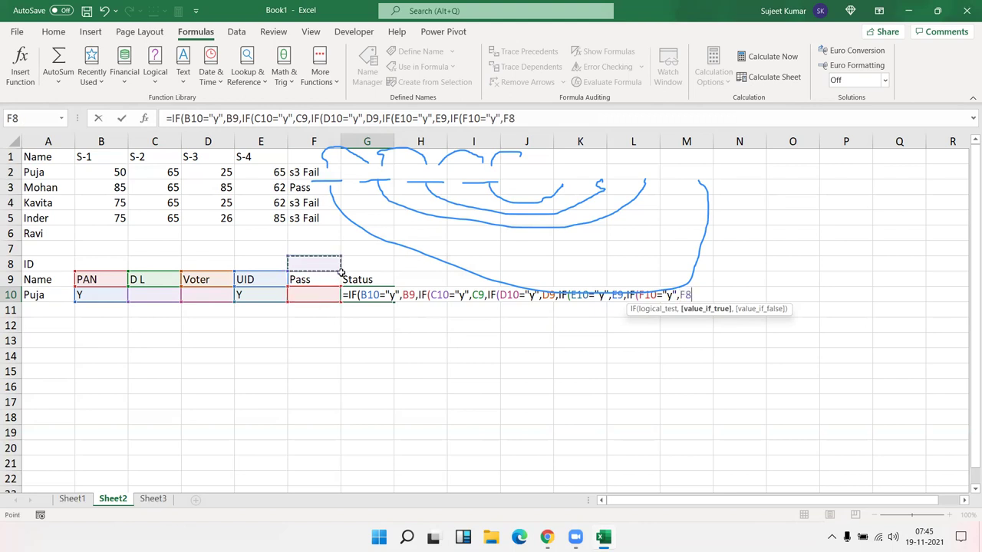
click(324, 278)
text(,"Pe)
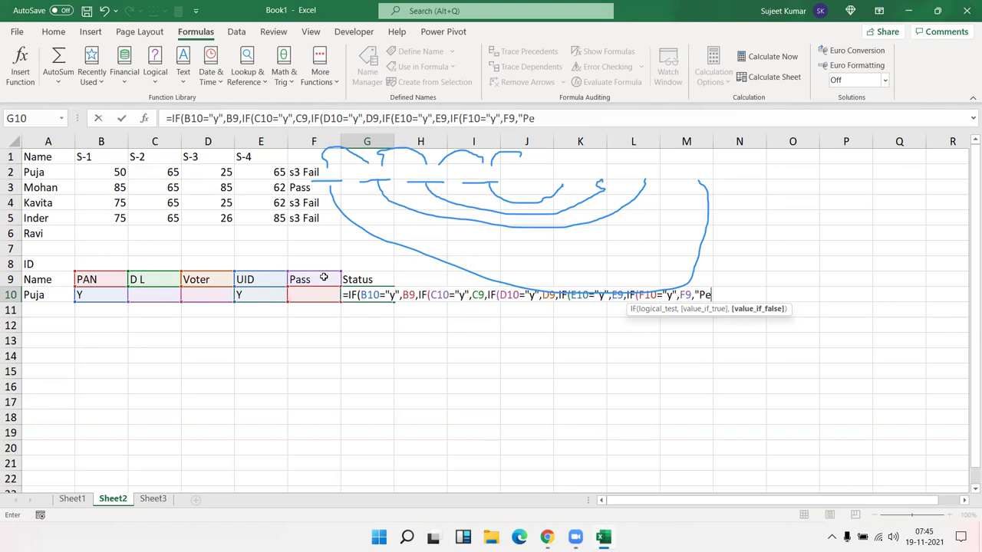
text(nding")
Step: Commit the G10 formula with Excel's added closing parentheses, then reopen G10 with F2
key(Return)
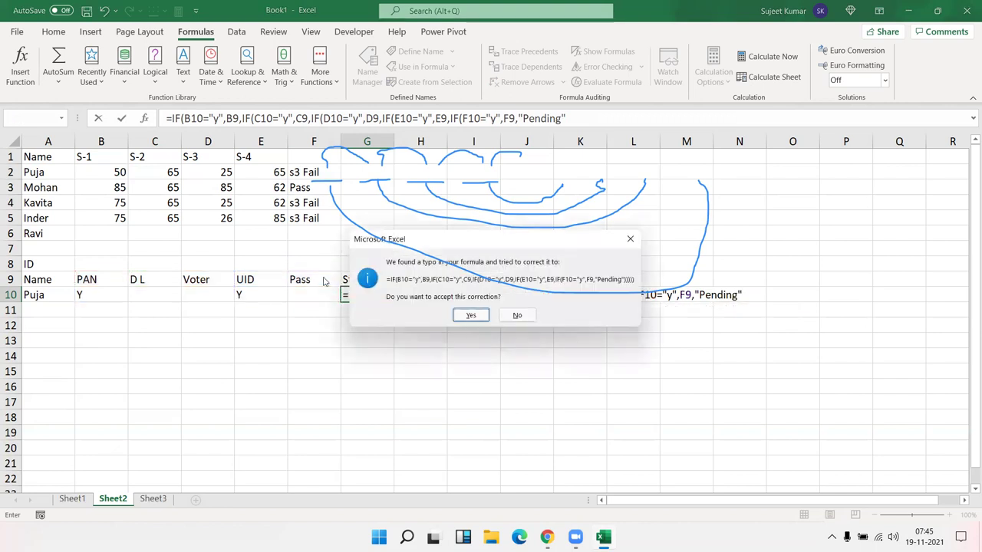
key(Return)
click(355, 293)
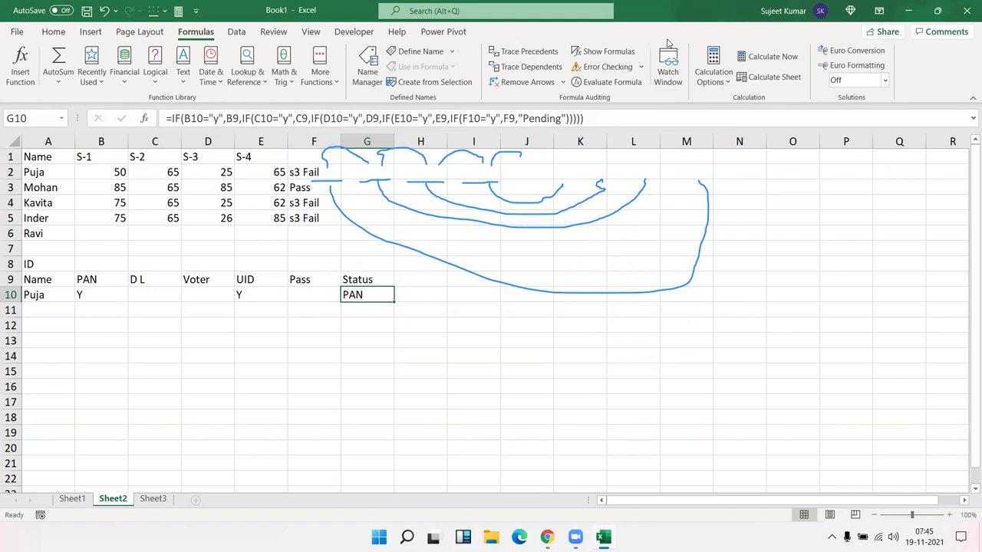
key(e)
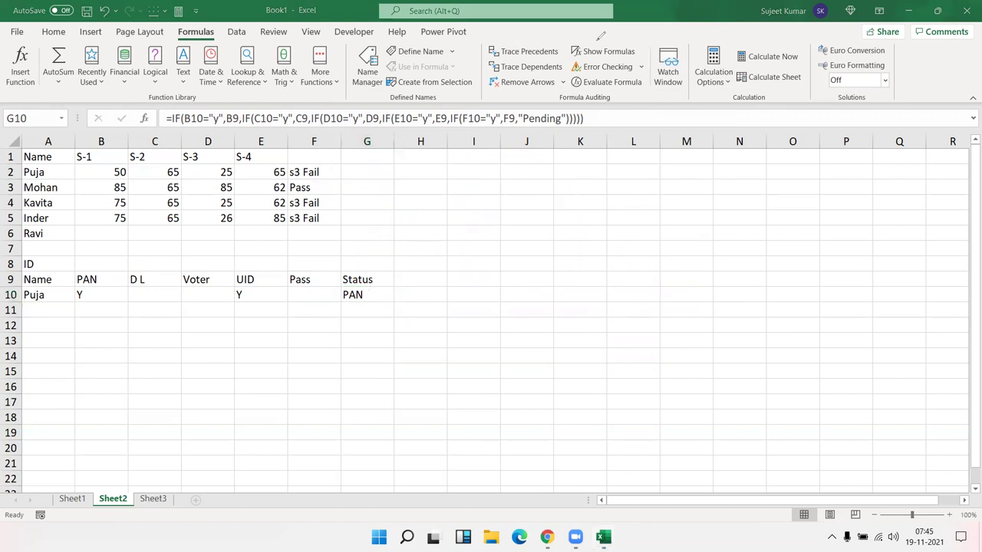
click(353, 296)
key(F2)
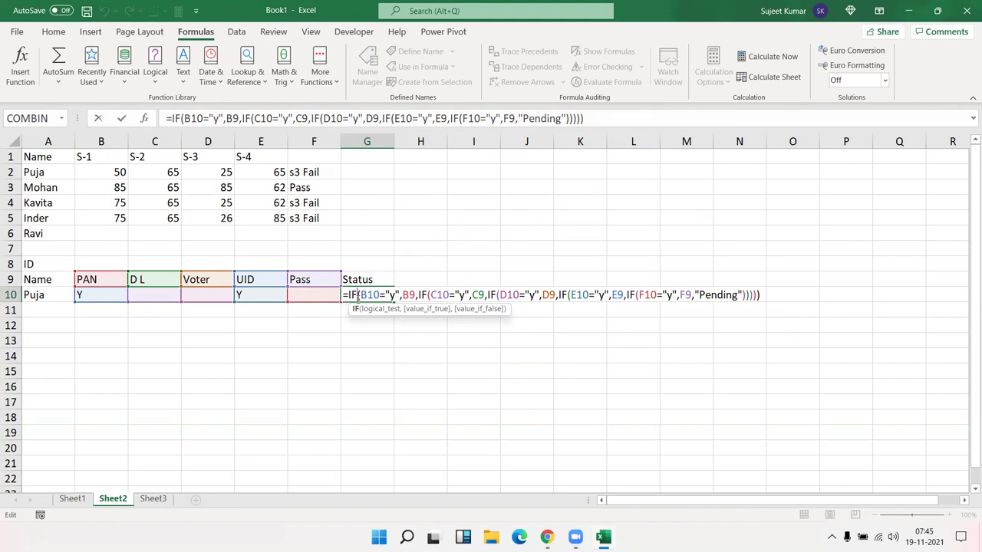
Step: Clear the Y in B10 so G10 shows UID, briefly testing Y in C10
key(Return)
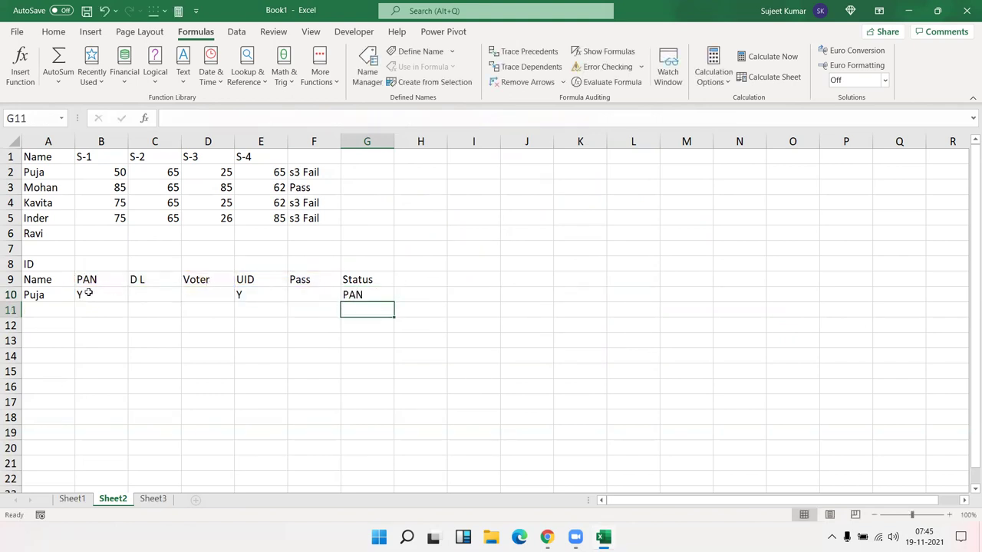
click(88, 294)
key(Delete)
key(Right)
key(Right)
key(Left)
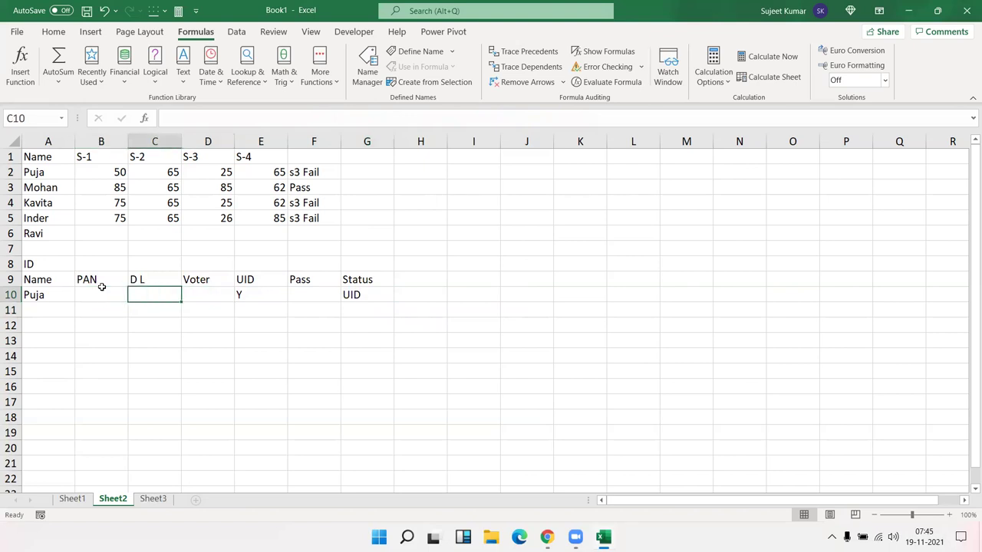
text(Y)
key(Return)
key(Up)
key(Delete)
click(346, 295)
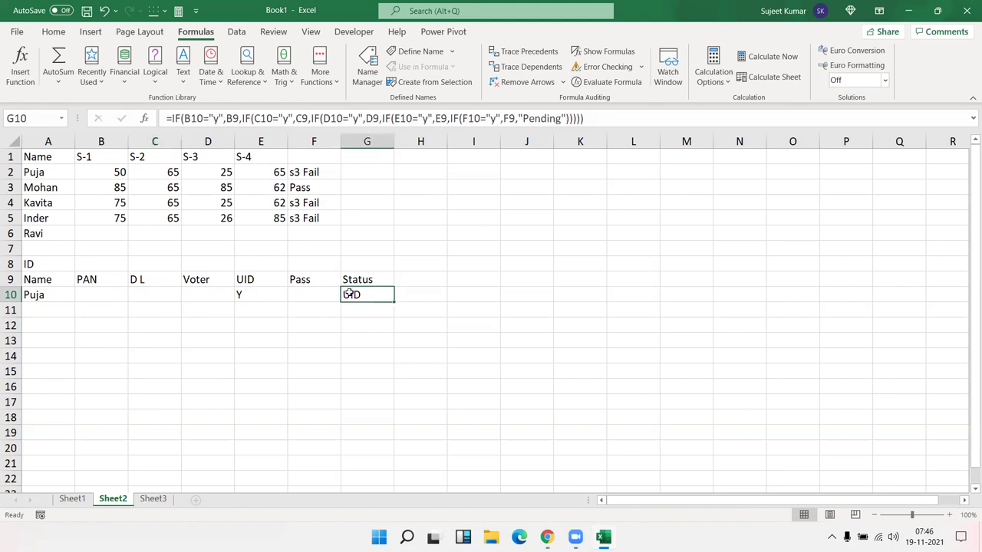
double_click(346, 296)
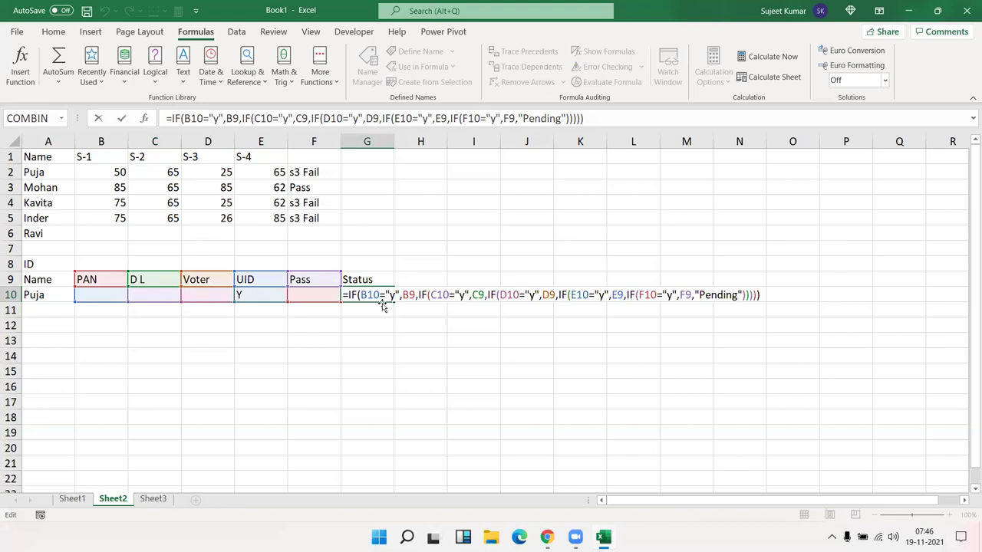
drag(363, 295, 595, 295)
click(412, 295)
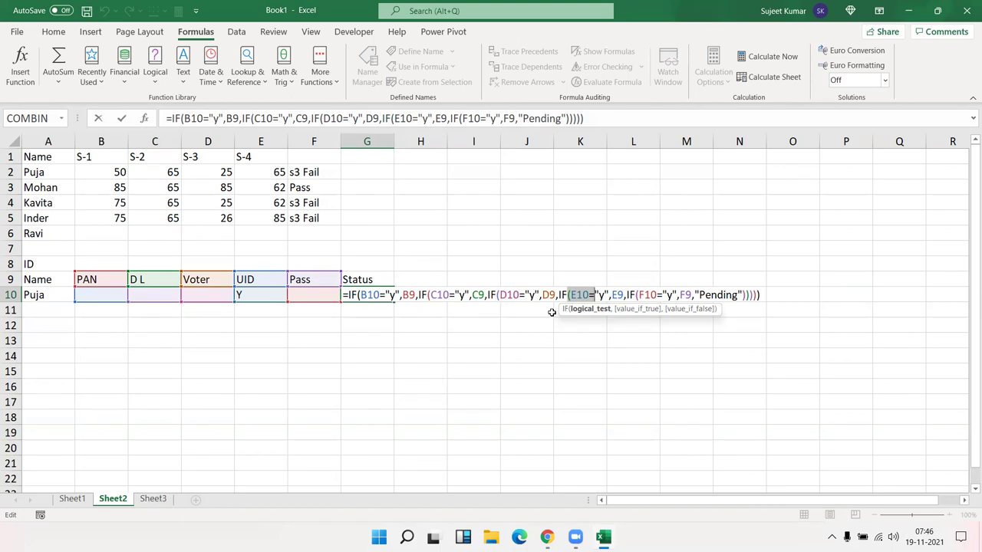
key(Return)
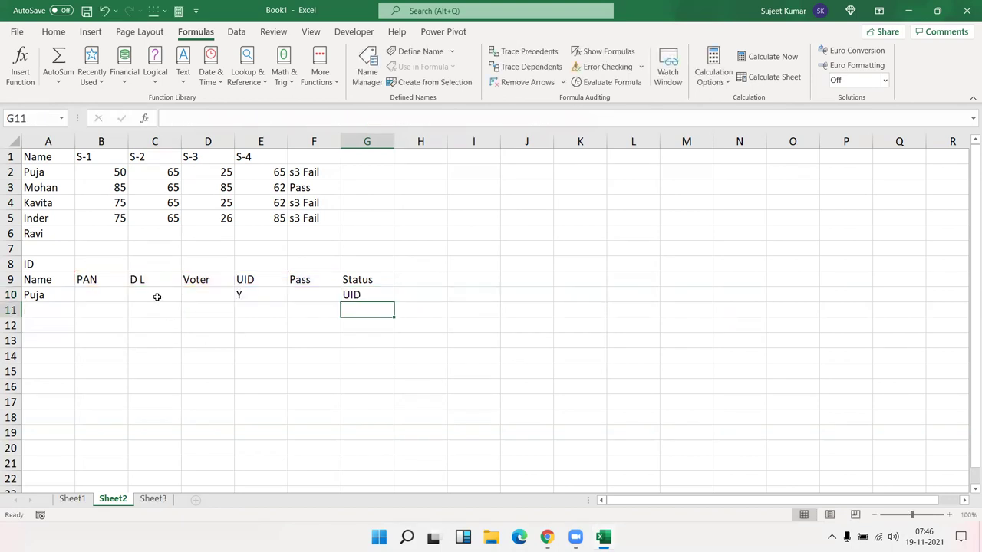
Step: Fill C10:F10 with yellow and B10 with green
drag(157, 297, 304, 295)
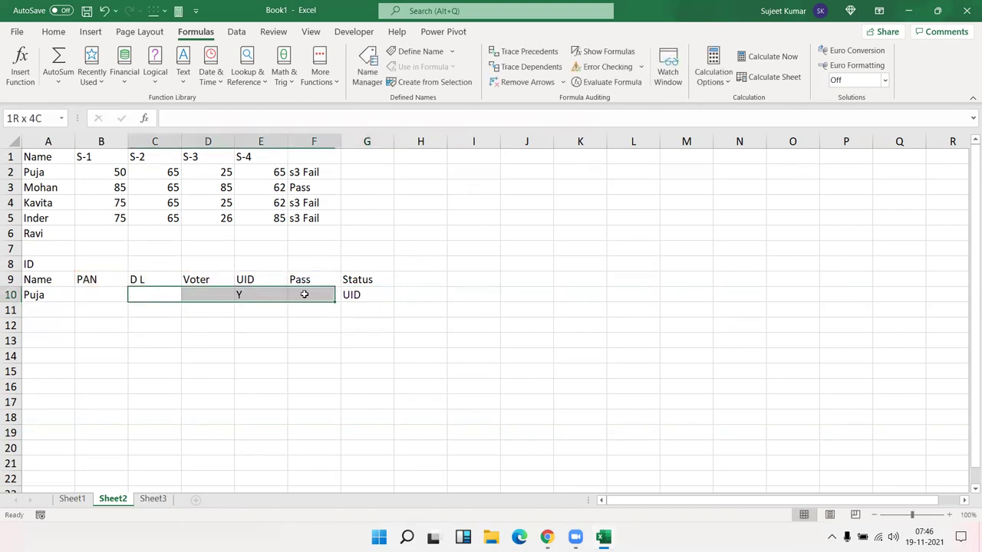
click(53, 32)
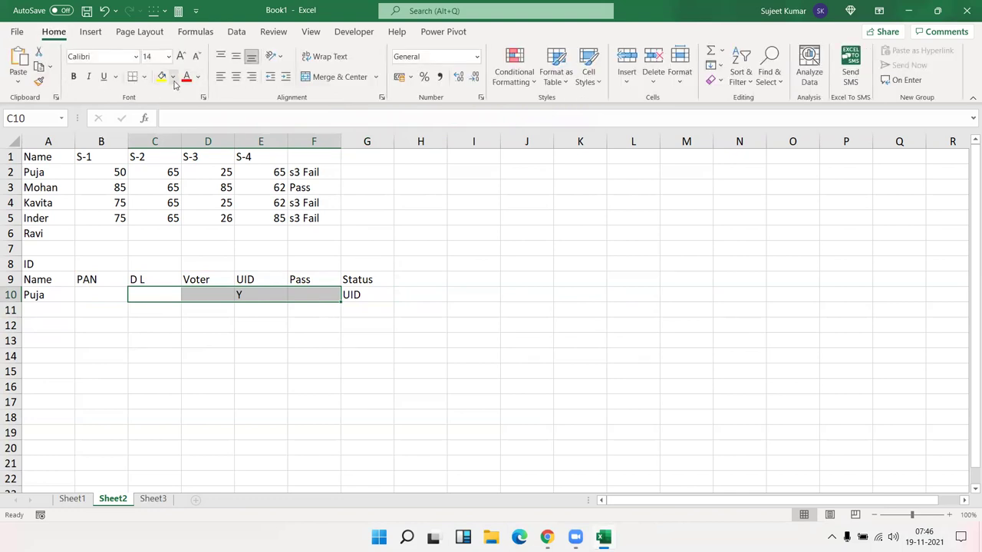
click(161, 76)
click(95, 298)
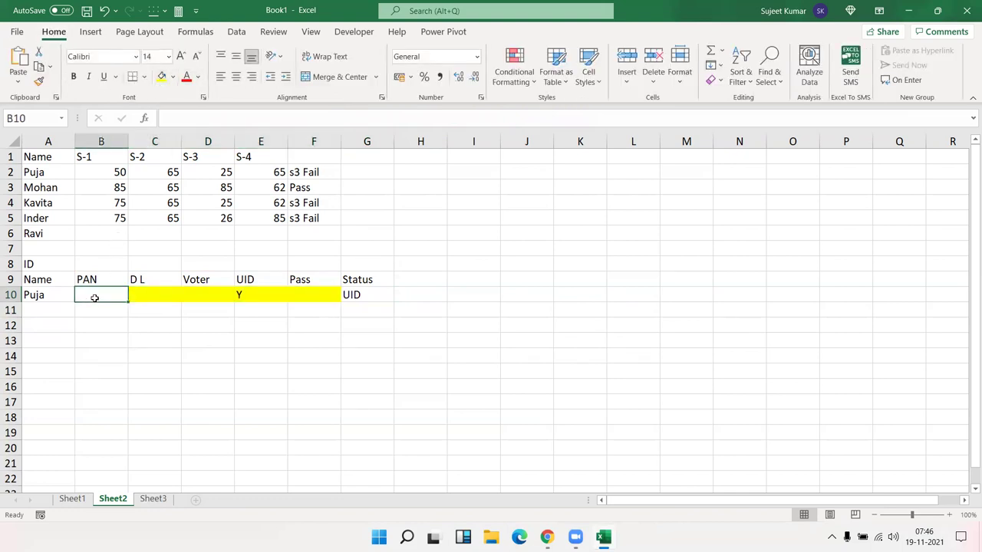
click(174, 77)
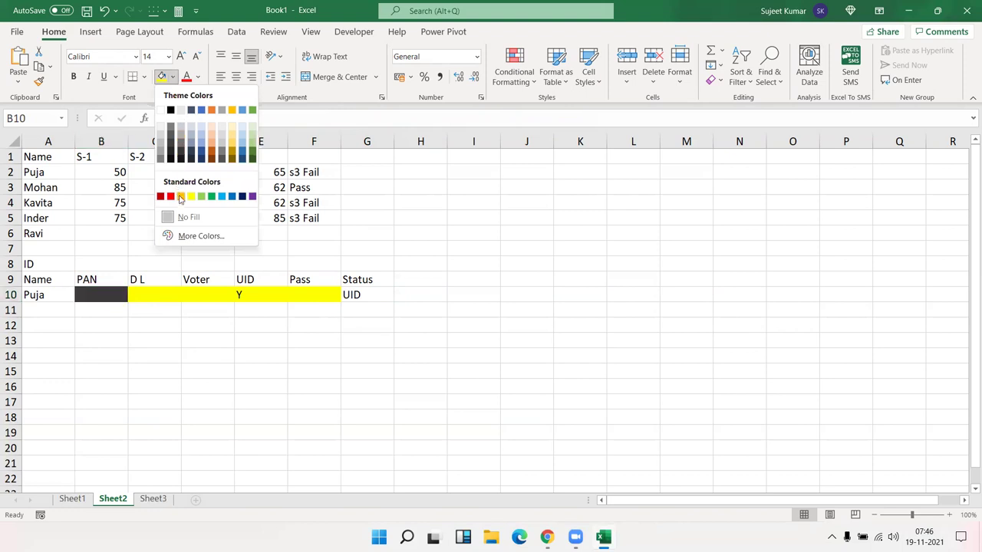
click(211, 196)
click(212, 356)
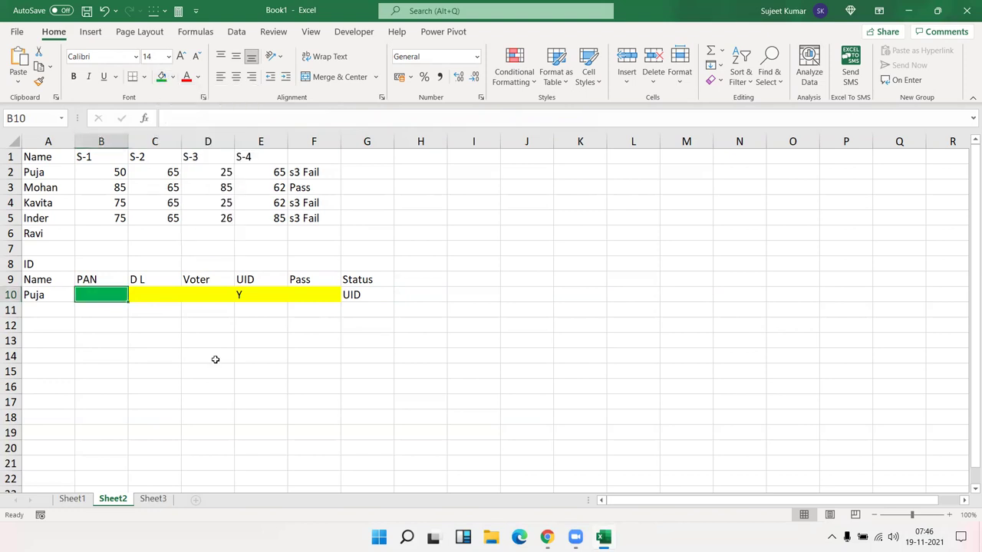
Step: Put Y back in B10 so the Status in G10 returns PAN
click(153, 299)
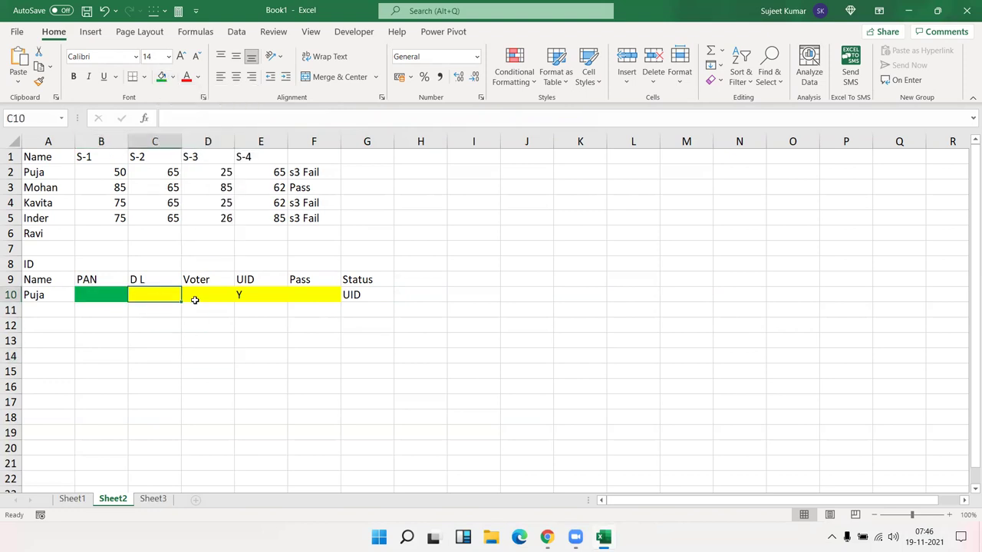
drag(195, 299, 330, 298)
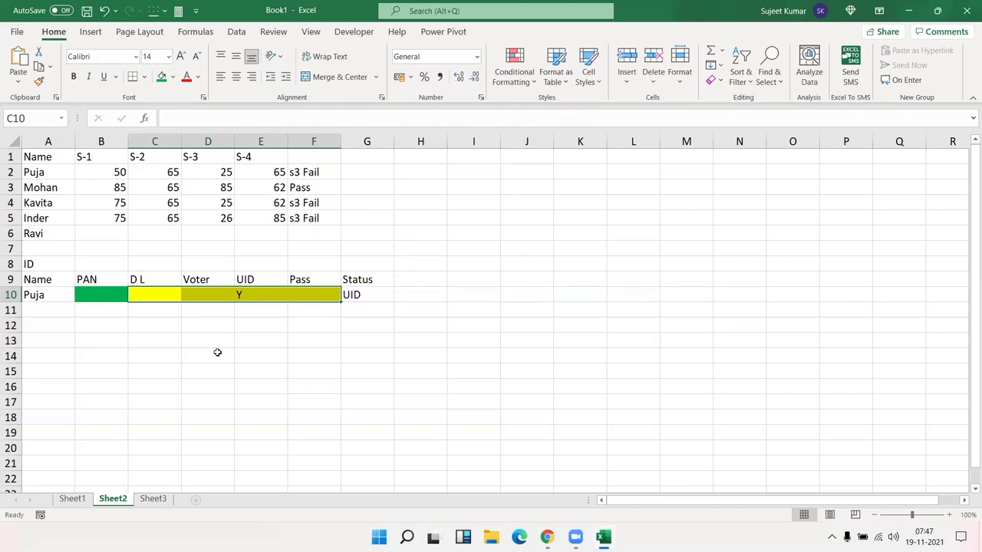
click(102, 299)
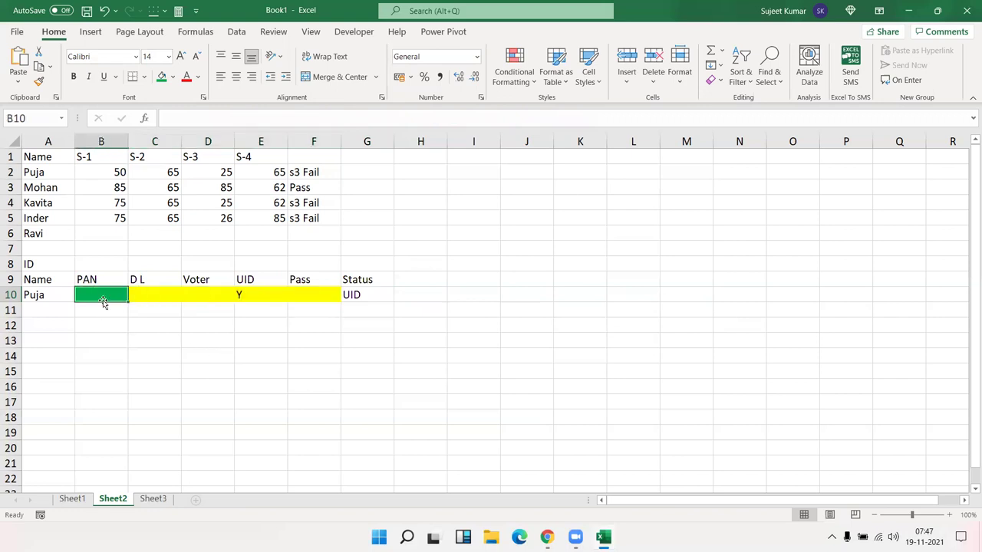
text(Y)
key(Return)
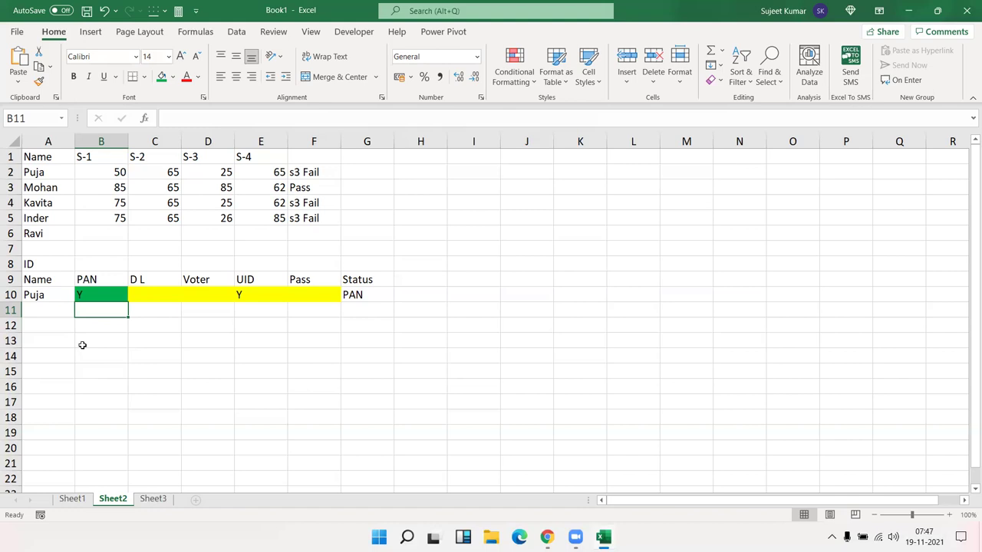
double_click(373, 296)
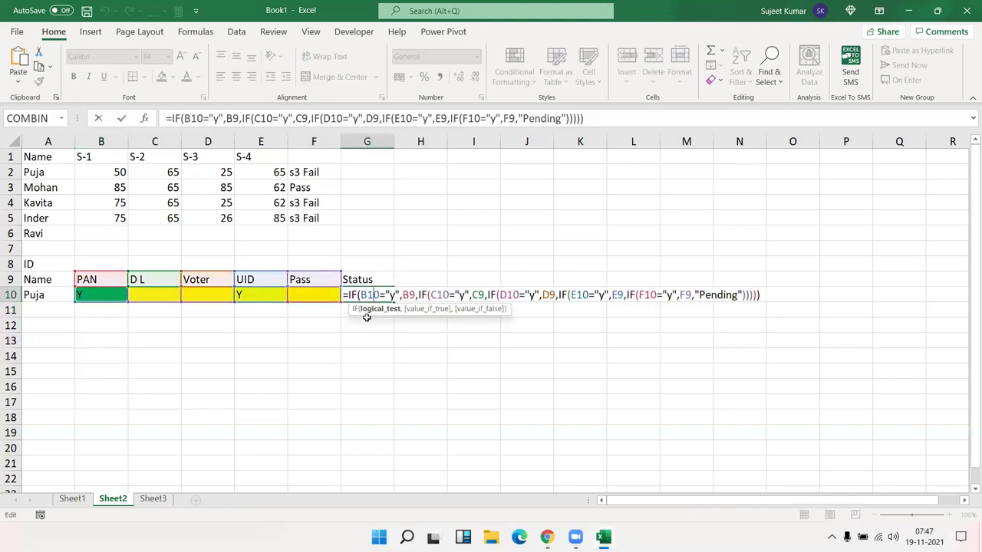
key(Return)
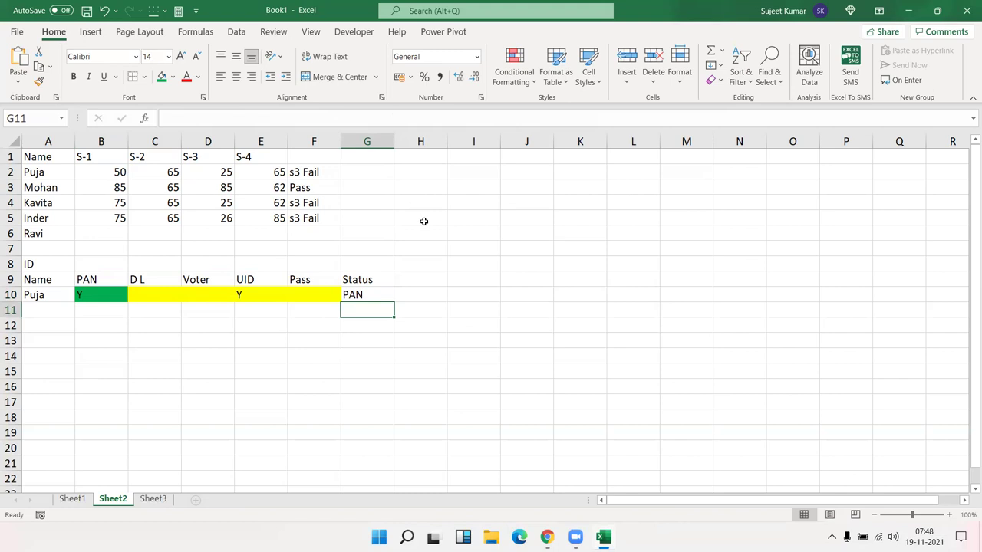
click(423, 221)
click(89, 12)
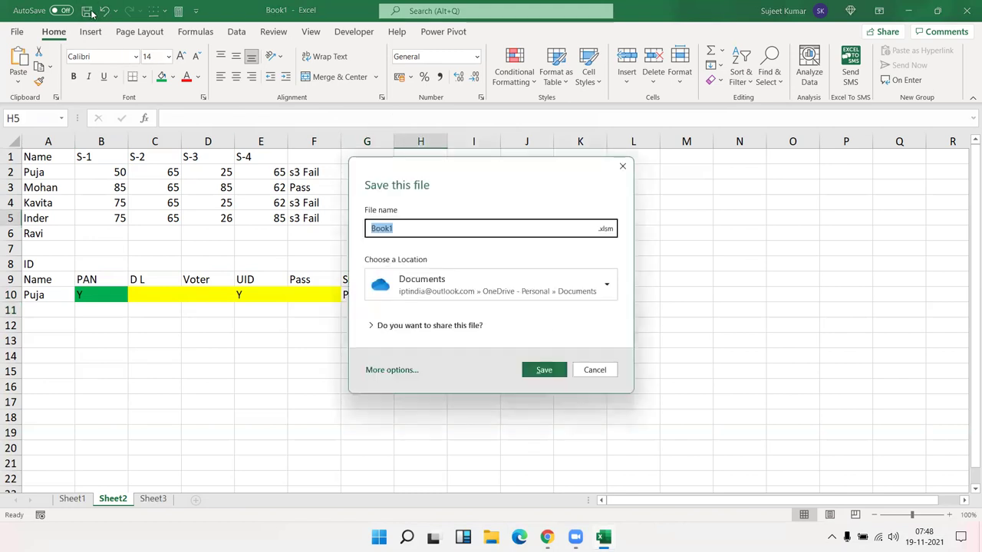
click(428, 297)
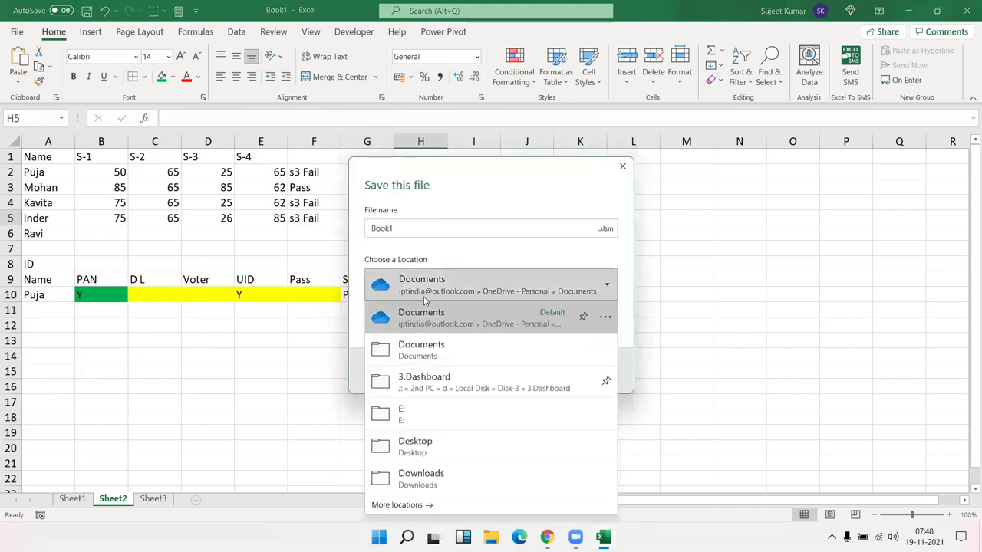
click(412, 347)
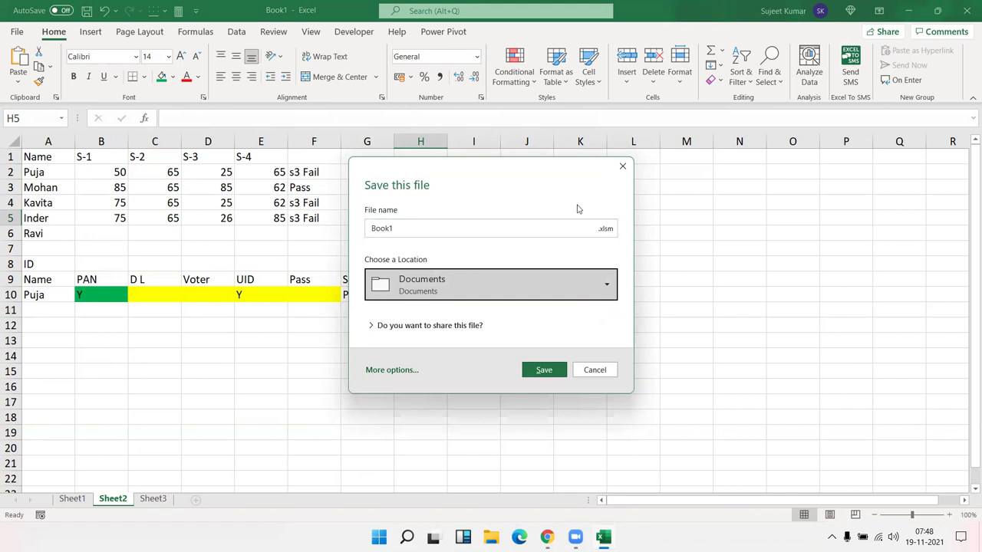
click(622, 166)
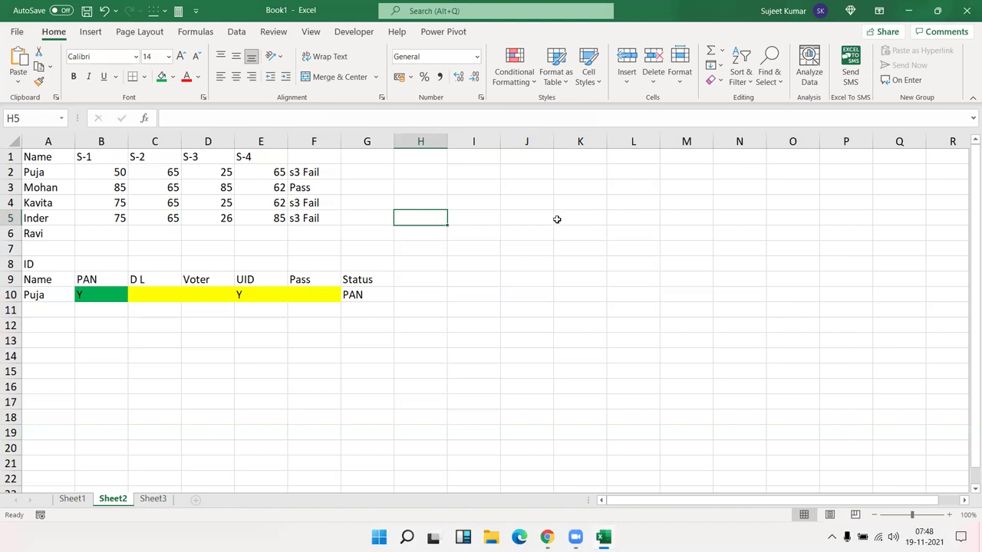
click(308, 167)
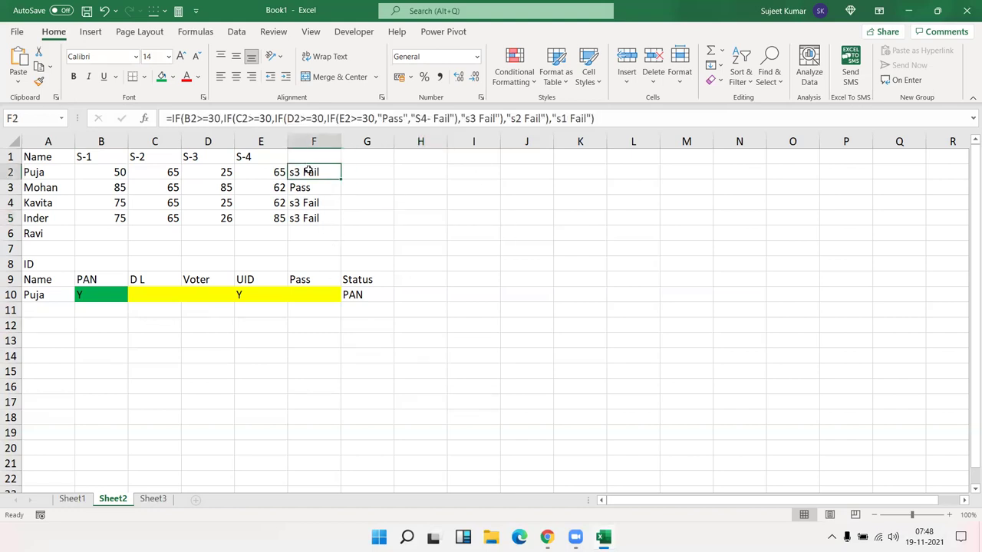
double_click(310, 168)
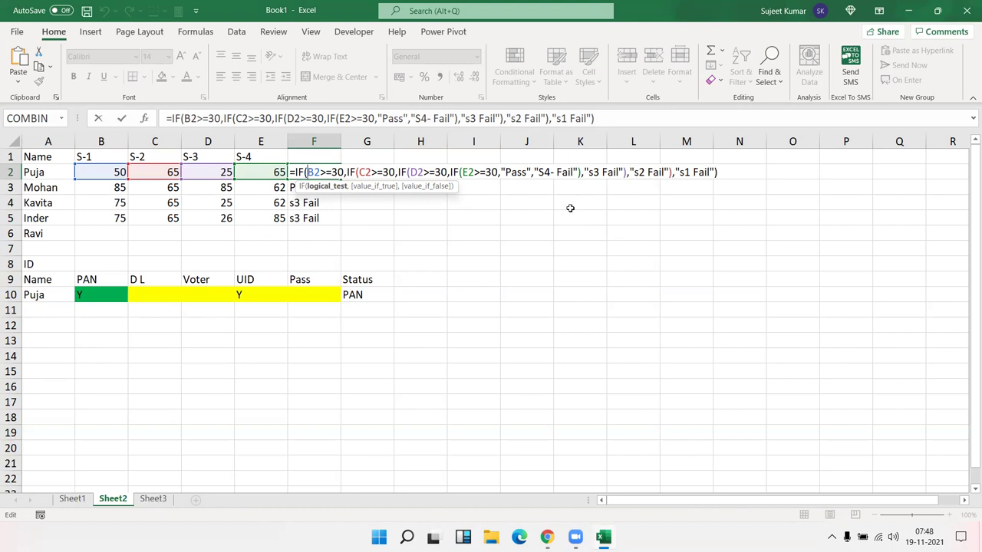
key(Return)
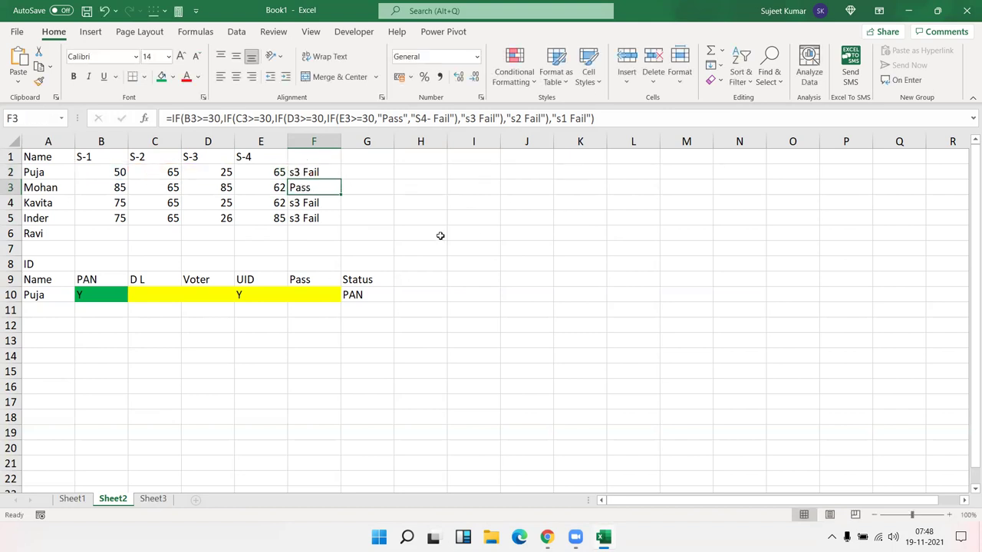
click(364, 292)
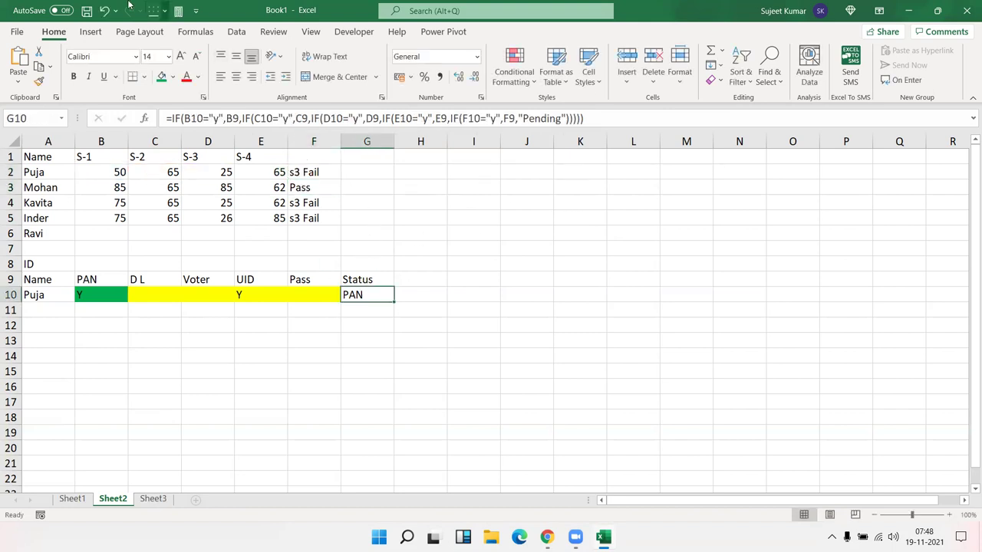
Step: Save the workbook to Documents with the file name 'if' instead of Book1
click(87, 11)
click(378, 296)
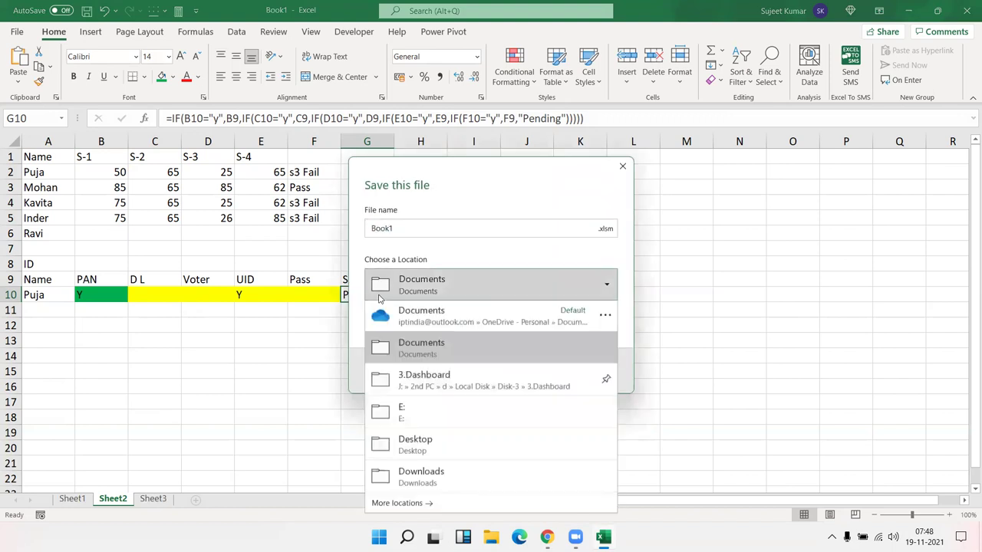
click(374, 256)
click(369, 234)
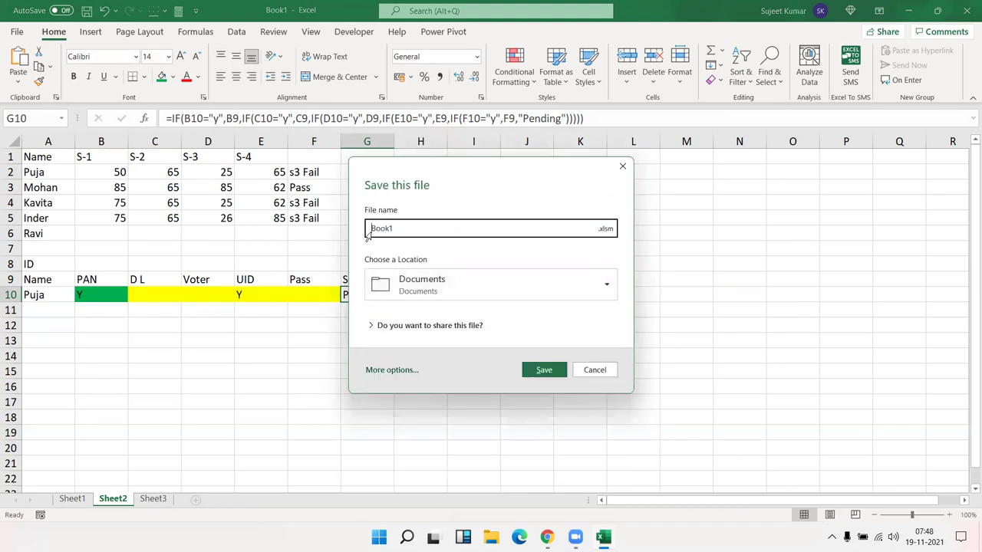
double_click(372, 232)
text(if)
click(526, 368)
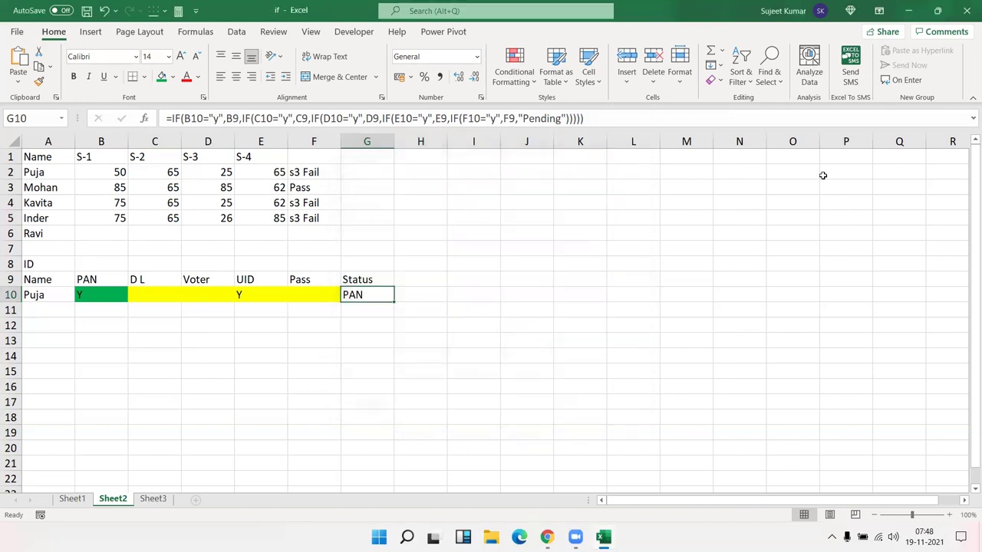
Step: Close Excel, open the sent IF Videos email in Gmail and start a reply
click(967, 11)
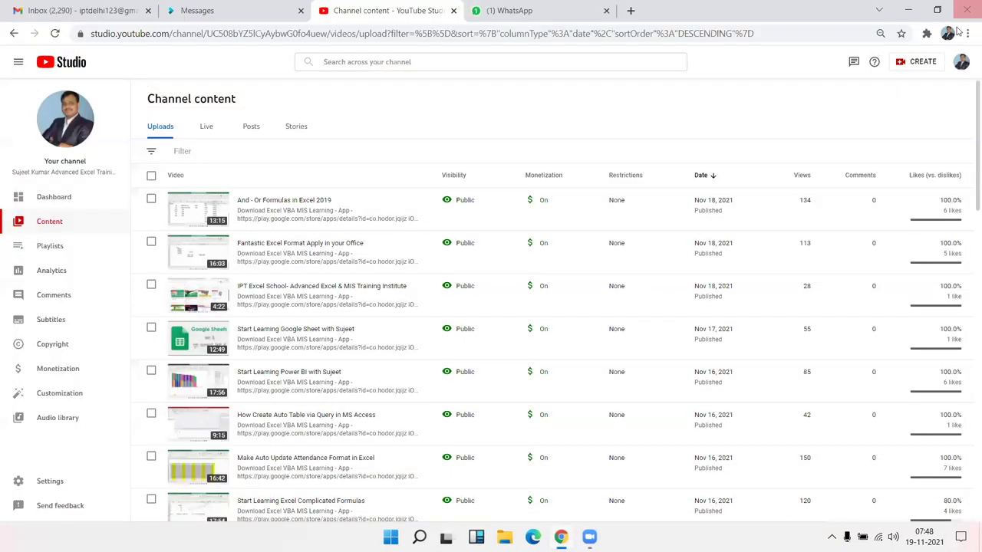
click(88, 13)
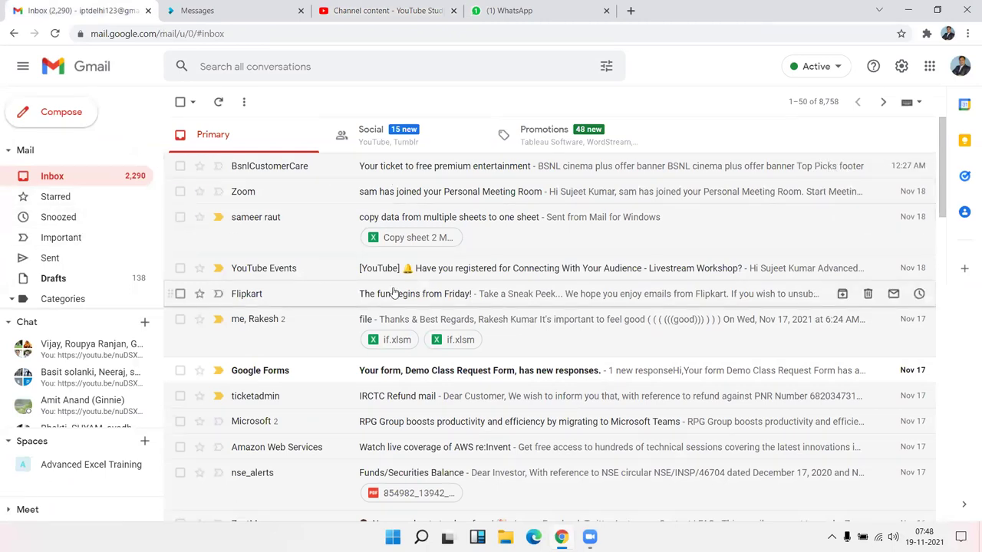
click(49, 261)
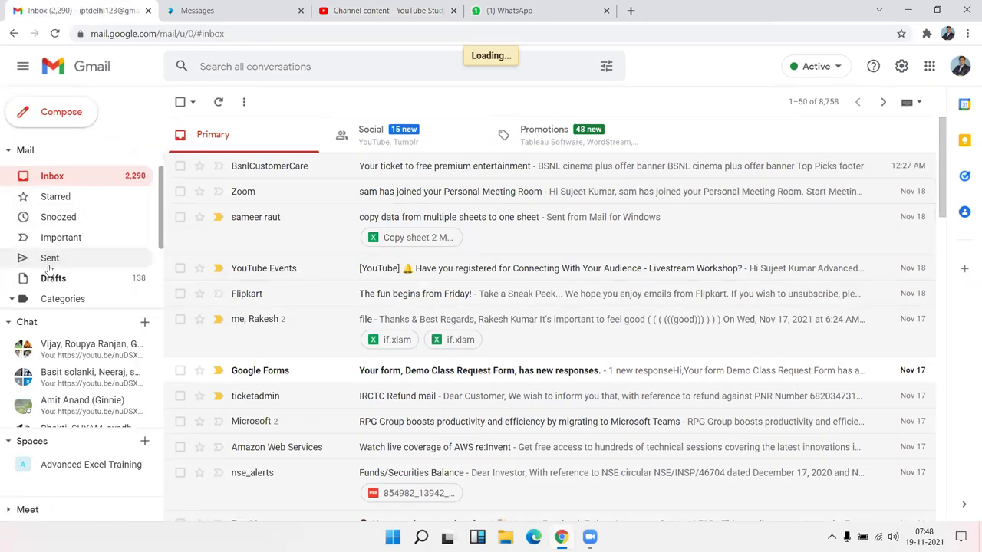
click(297, 165)
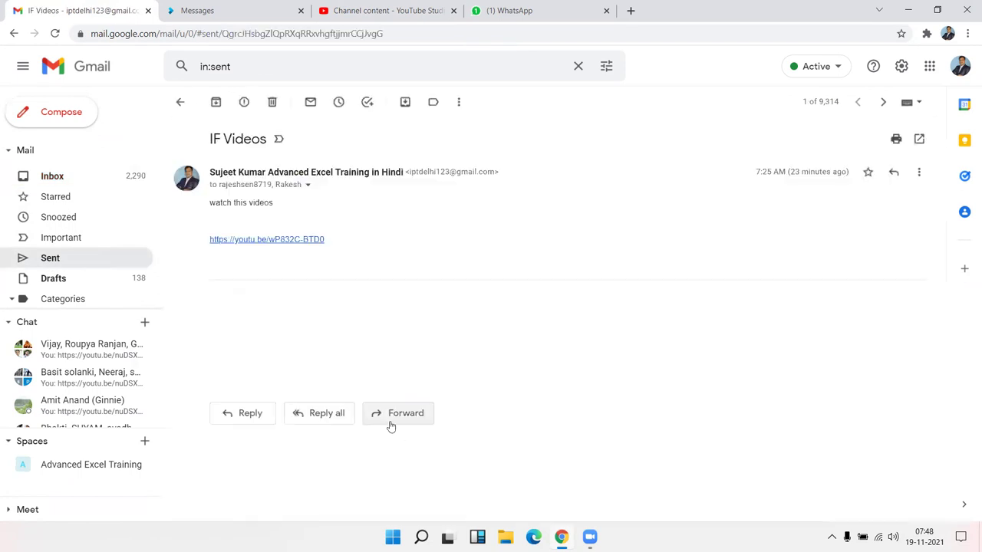
click(250, 414)
Step: Attach if.xlsm from Documents to the IF Videos reply, send it, and return to Inbox
click(311, 478)
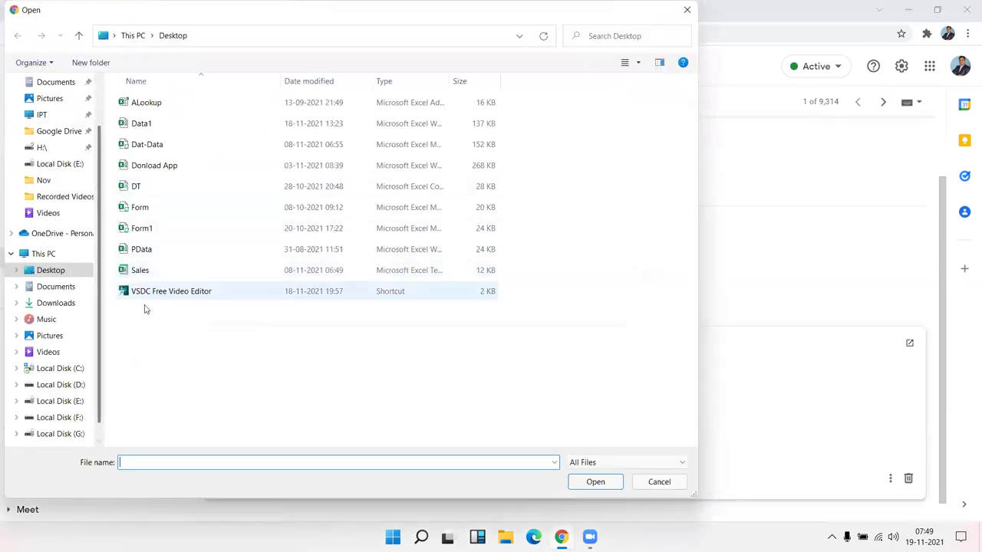
click(64, 286)
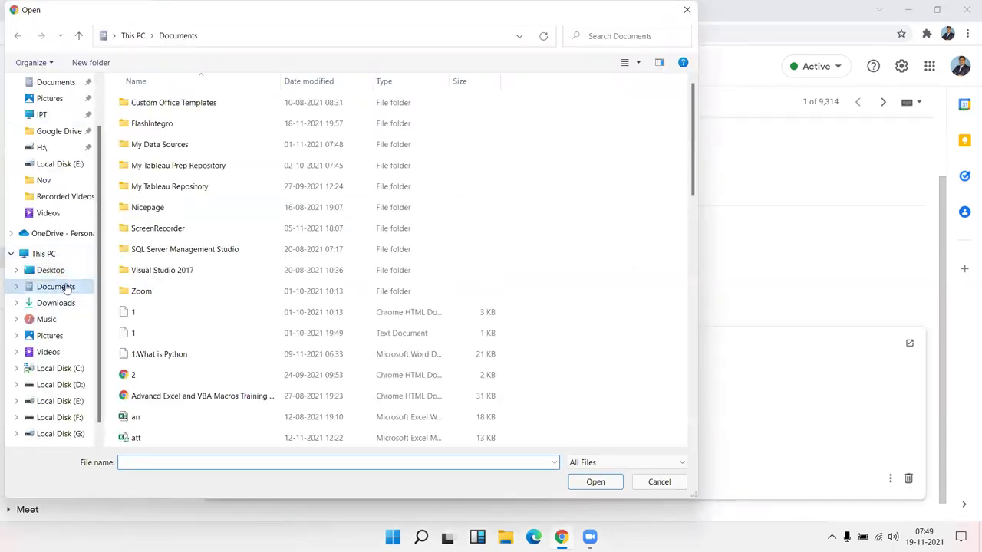
click(161, 365)
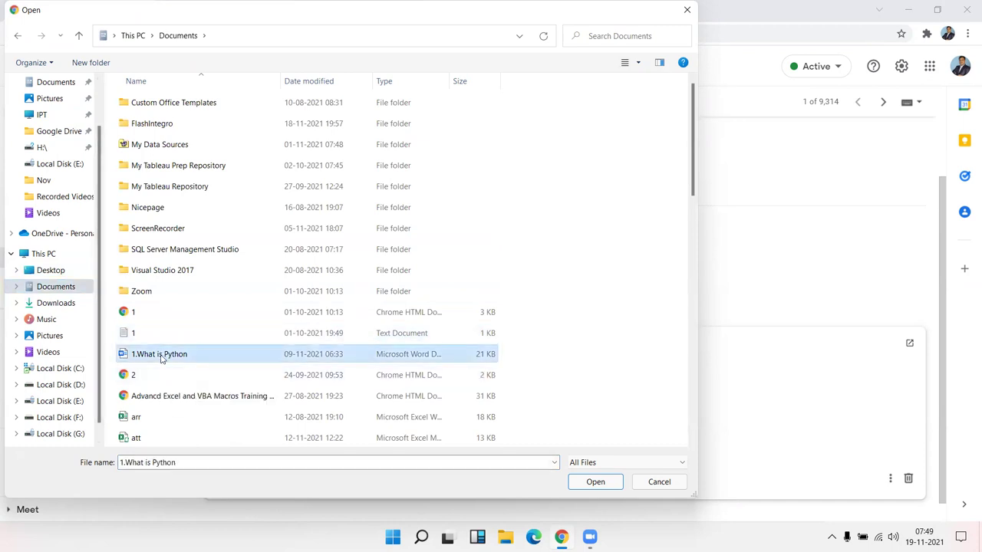
text(if)
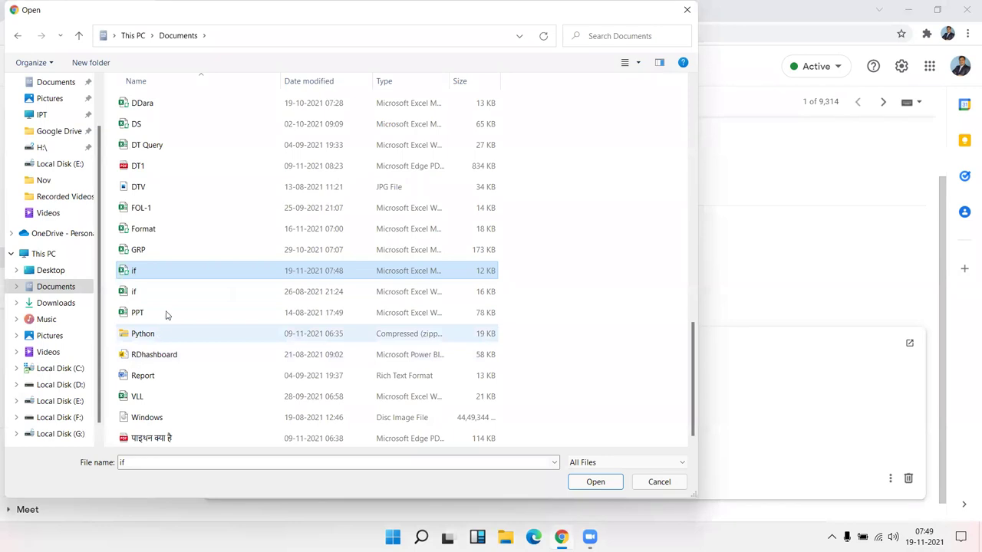
double_click(175, 278)
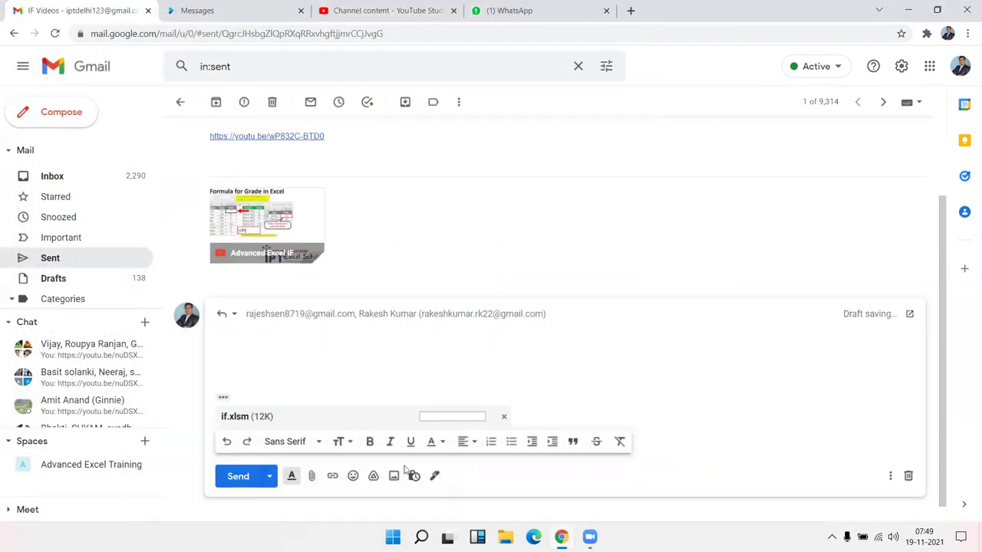
click(239, 476)
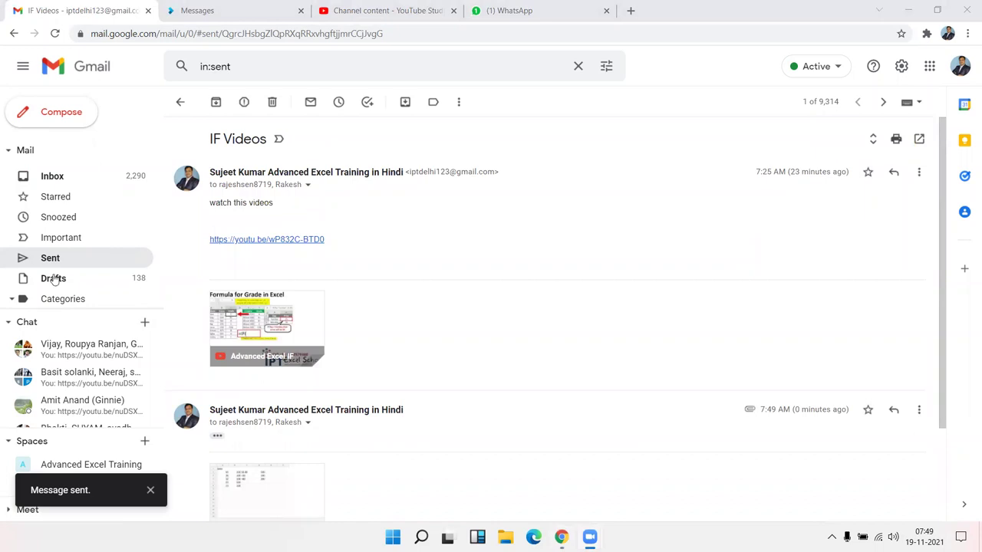
click(91, 176)
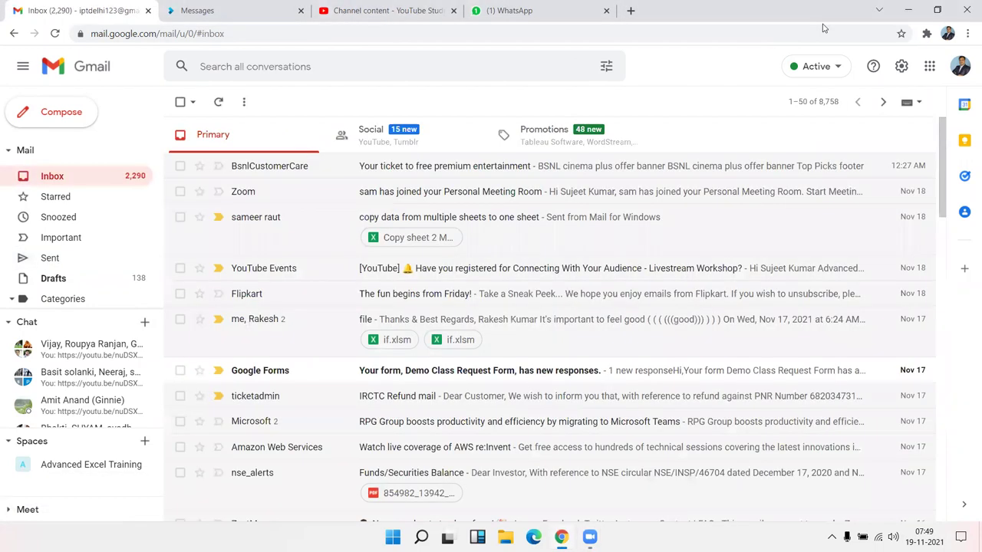